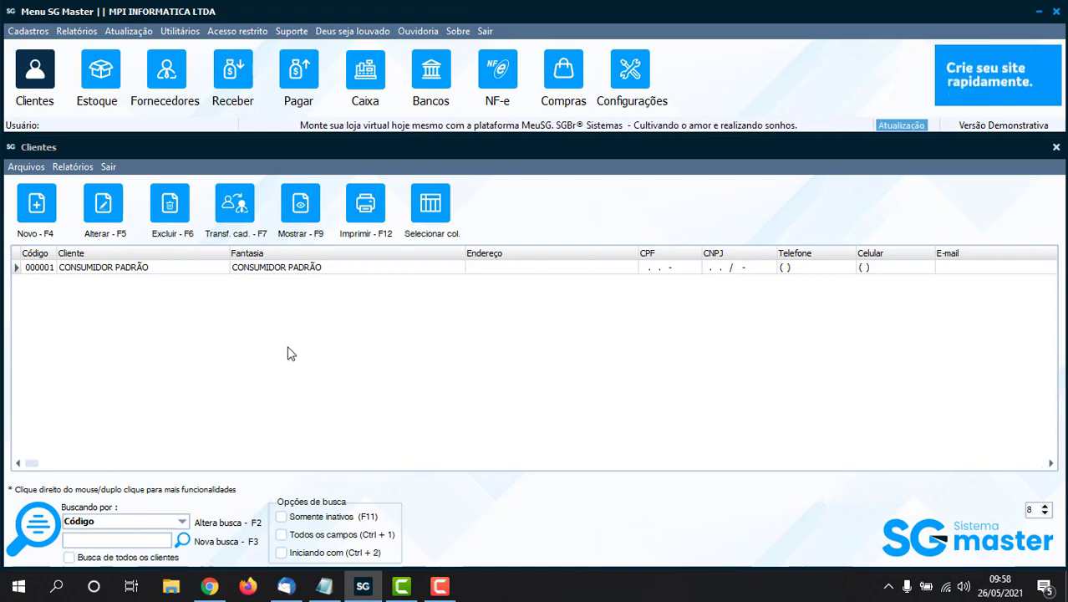
# Step: Create a new accounts-payable entry for document 1, installment 1 of 1, with the description CONTA DE LUZ
pyautogui.click(299, 74)
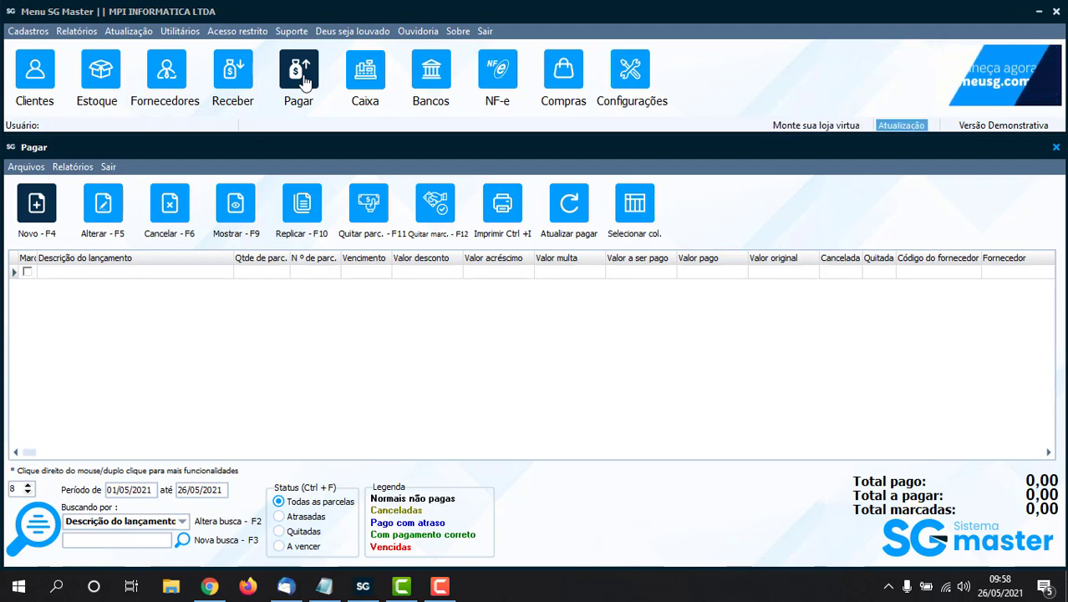
pyautogui.click(36, 206)
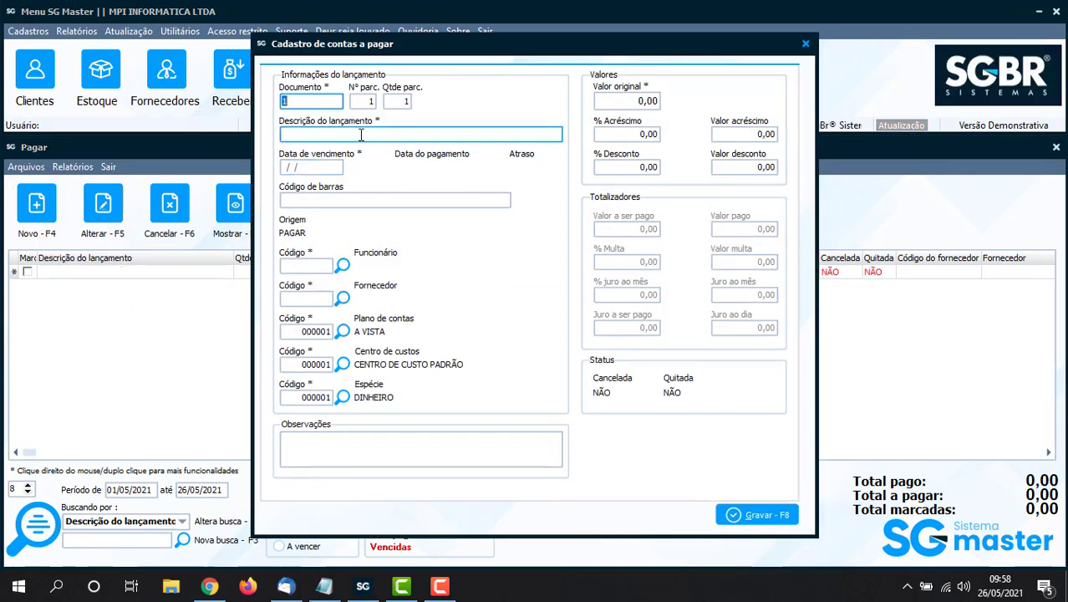
pyautogui.press('Tab')
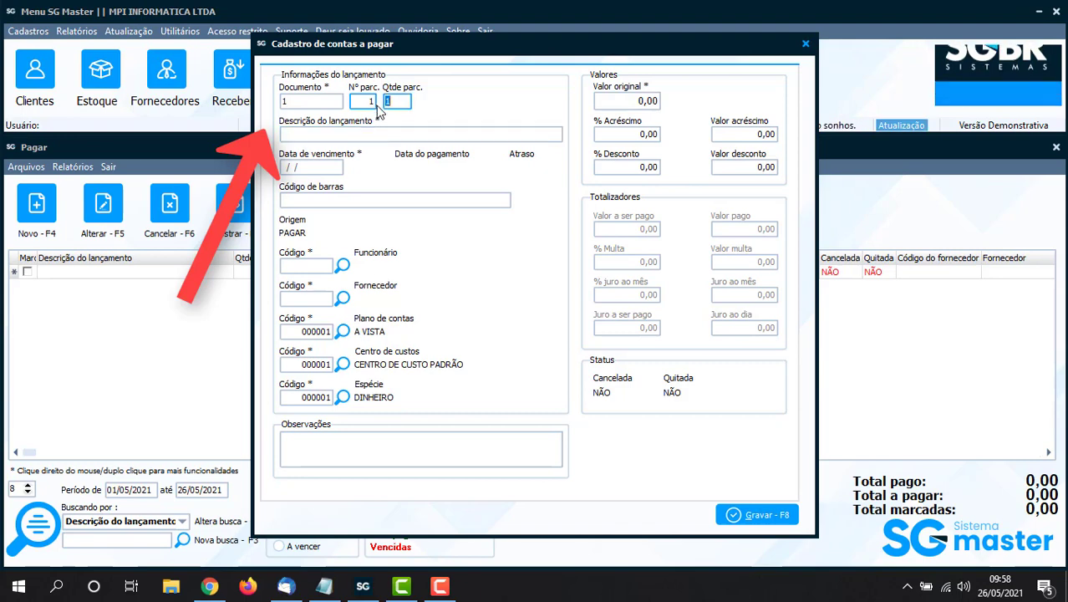
pyautogui.press('Tab')
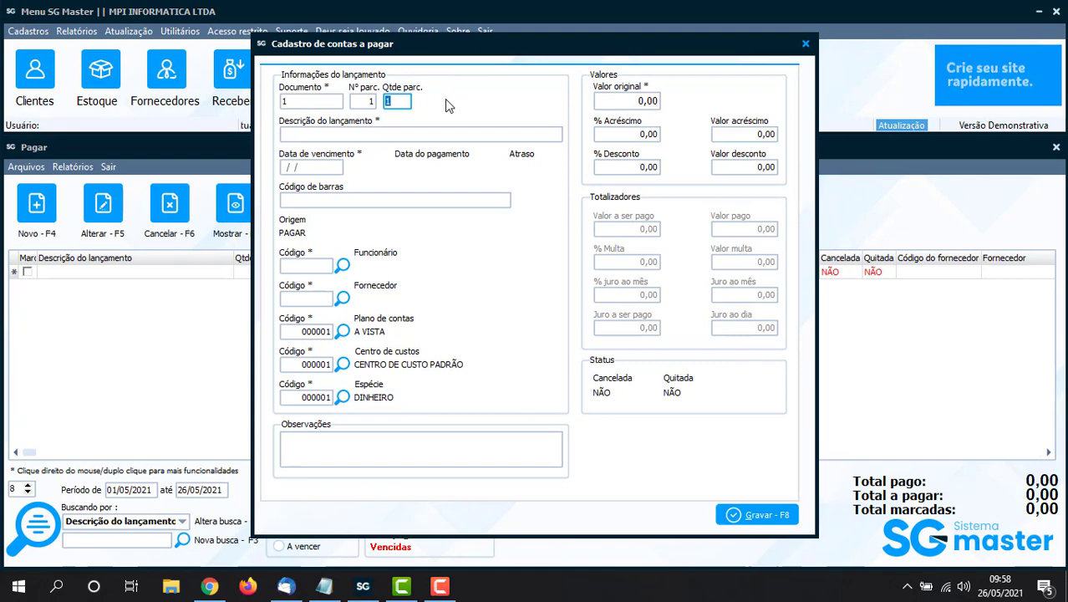
pyautogui.press('Tab')
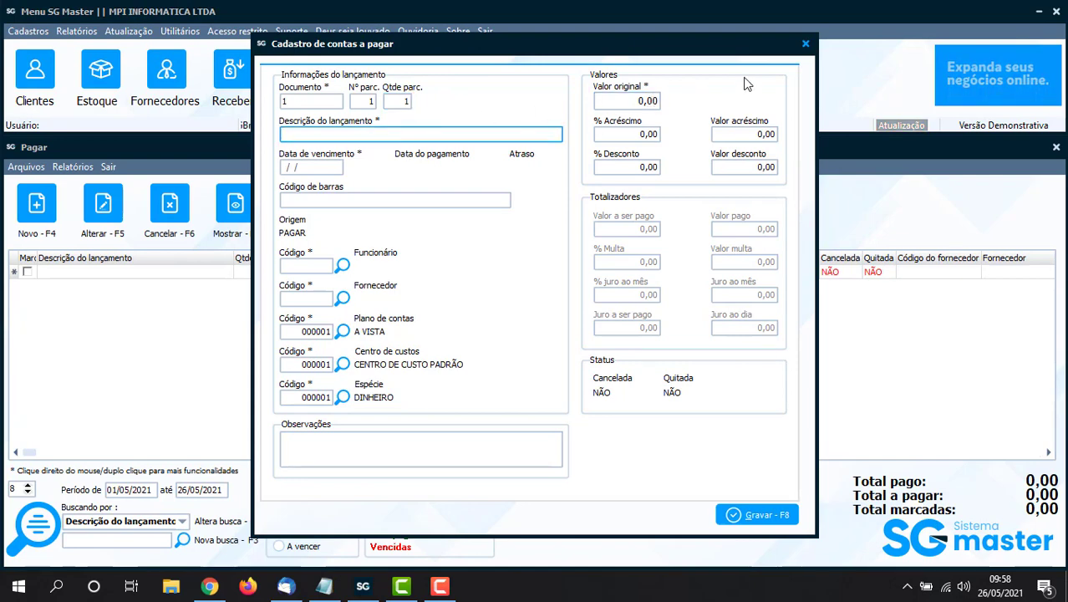
pyautogui.write('CONTA DE LUZ')
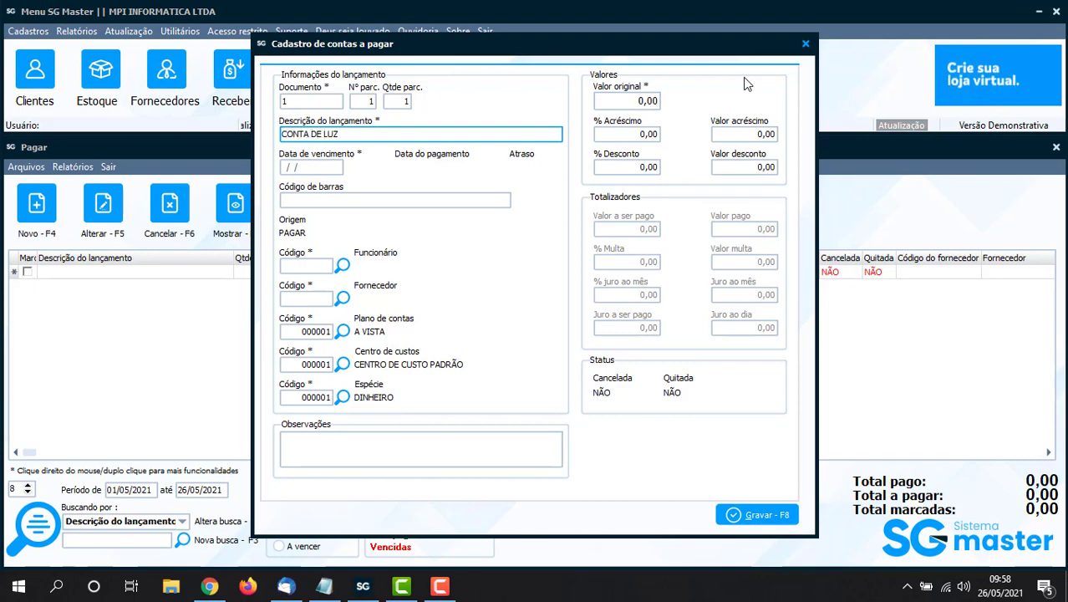
pyautogui.press('Tab')
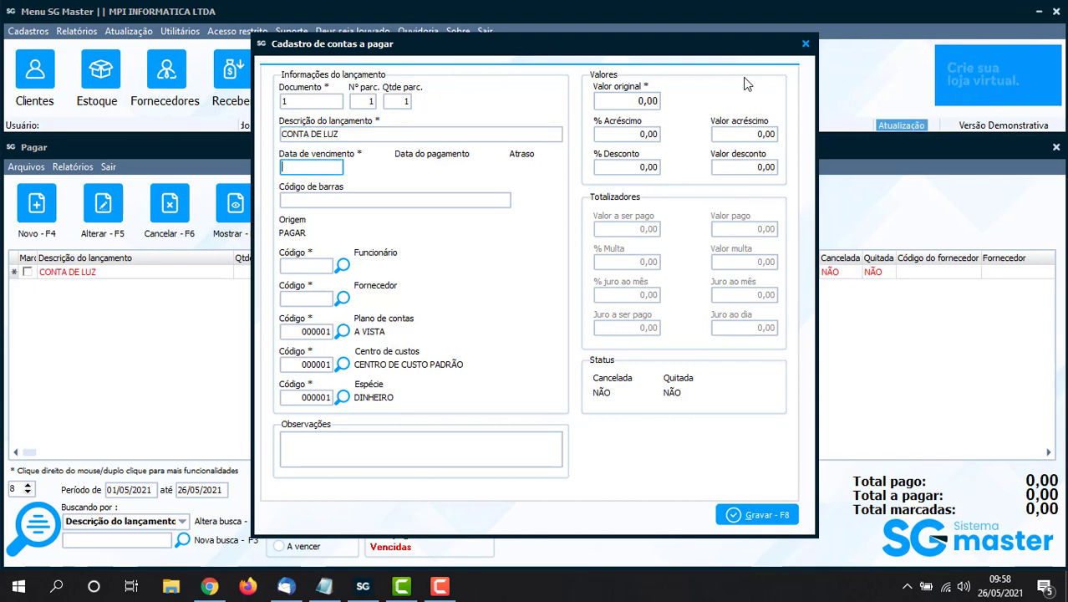
# Step: Set the payable's due date to 05/06/2021 and assign the employee with code 1
pyautogui.write('05')
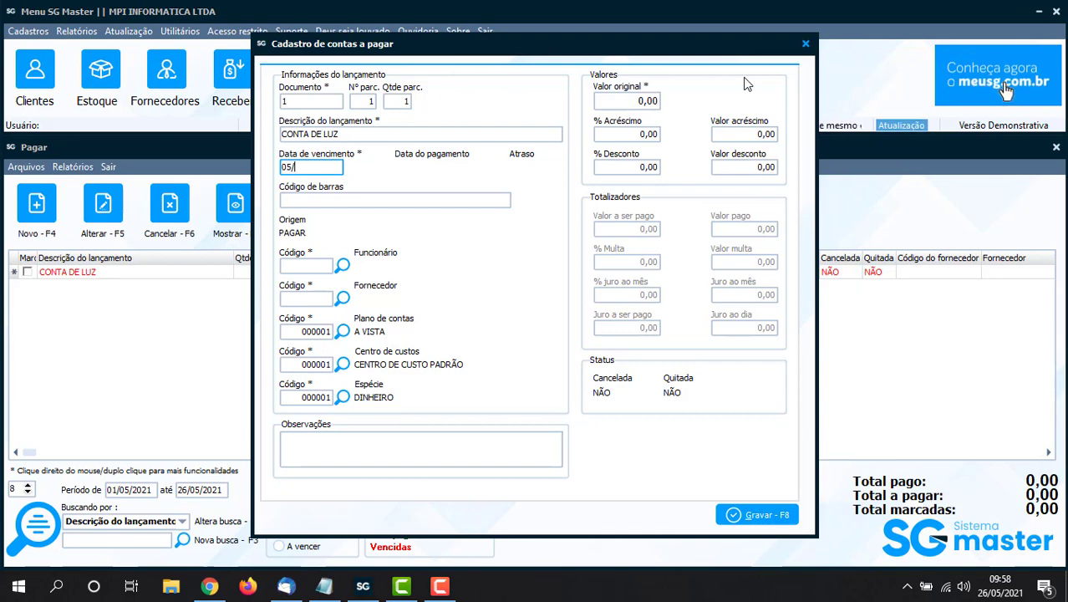
pyautogui.write('/06/2021')
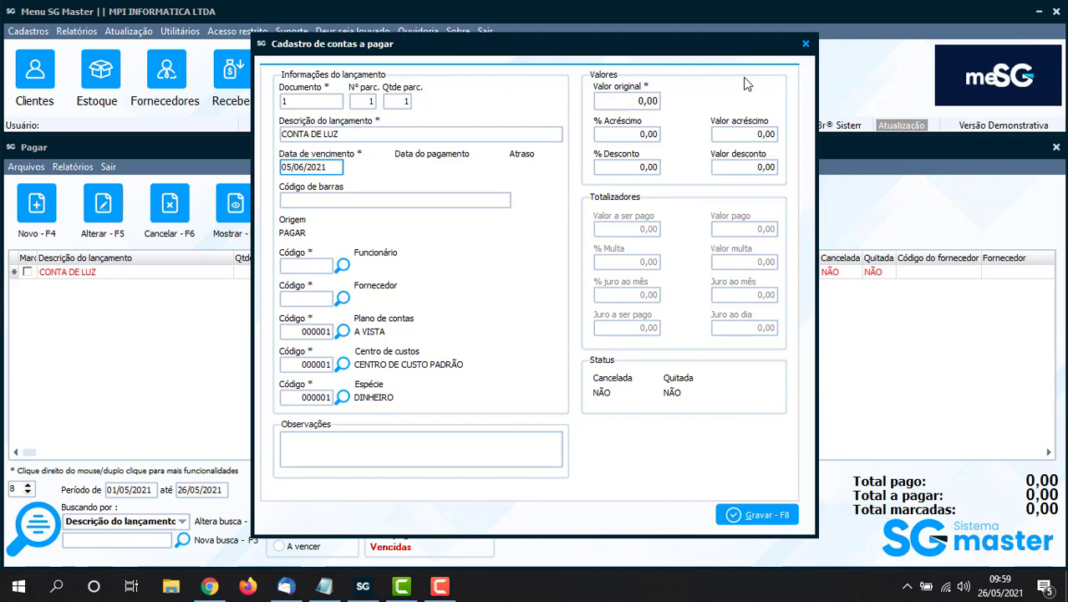
pyautogui.press('Tab')
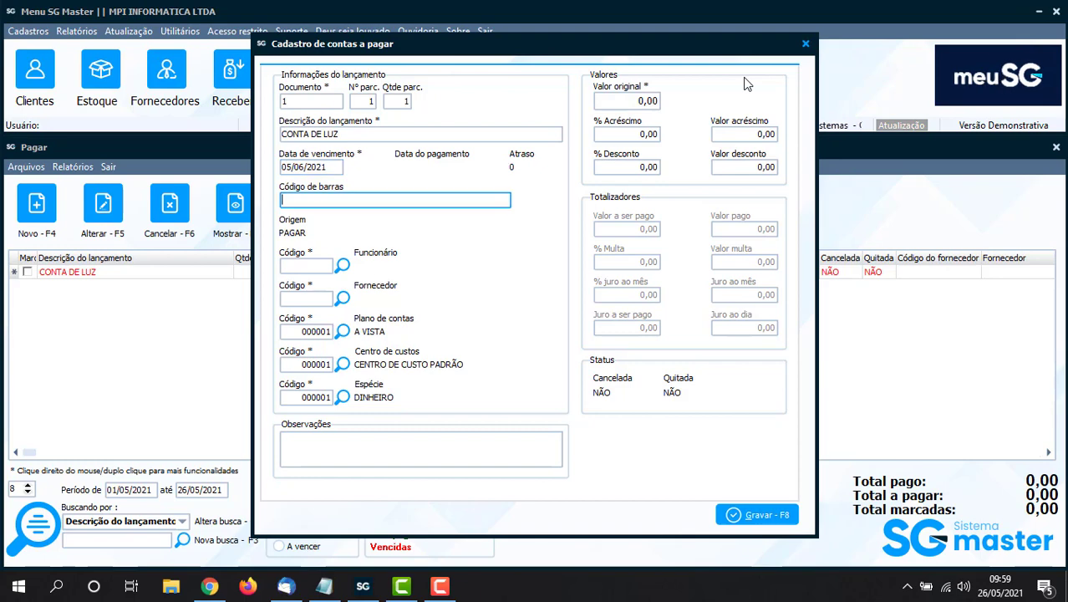
pyautogui.click(313, 267)
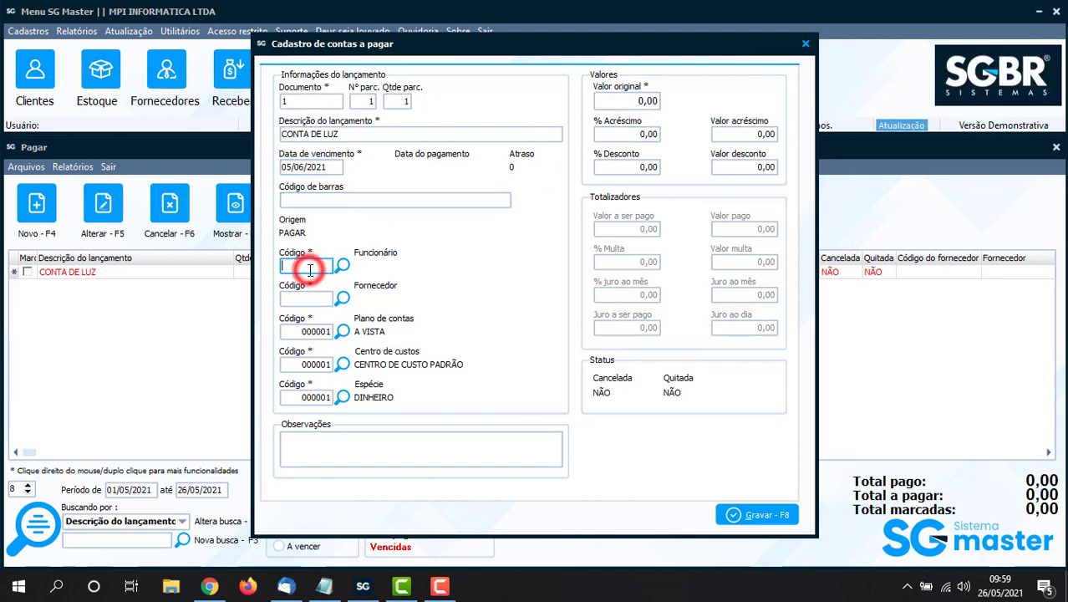
pyautogui.write('1')
pyautogui.press('Tab')
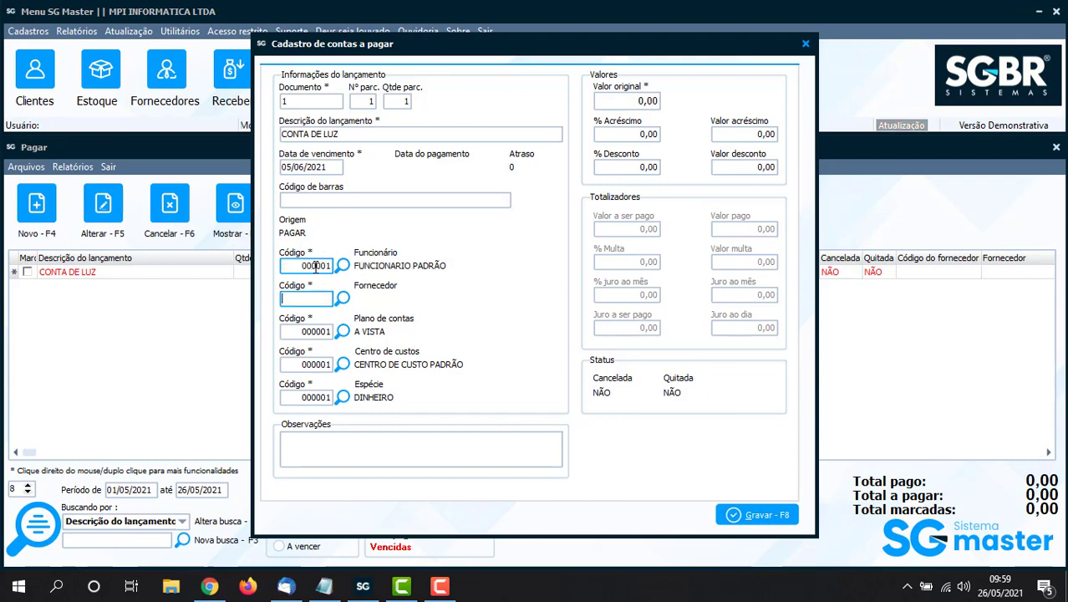
# Step: Start a new supplier record from the payable's supplier search, with CEE as legal and trade name
pyautogui.click(343, 299)
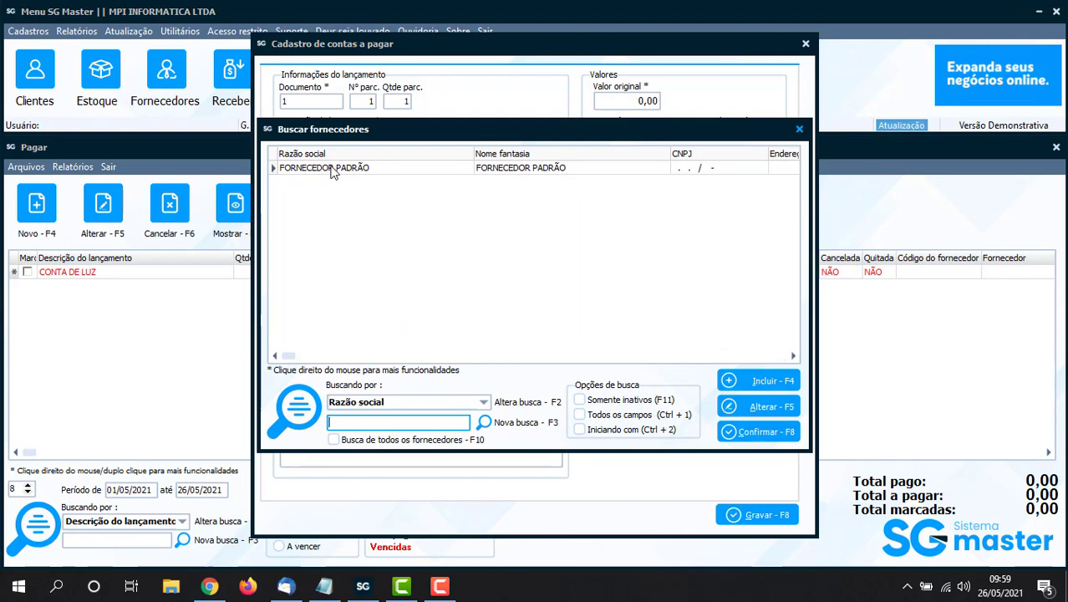
pyautogui.click(736, 372)
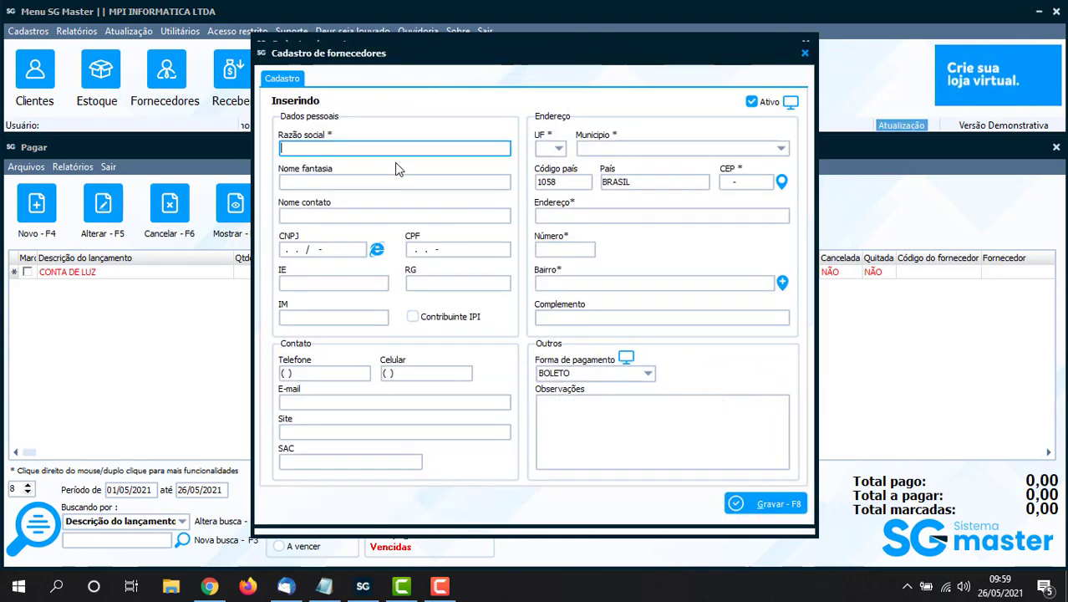
pyautogui.write('CEE')
pyautogui.press('Tab')
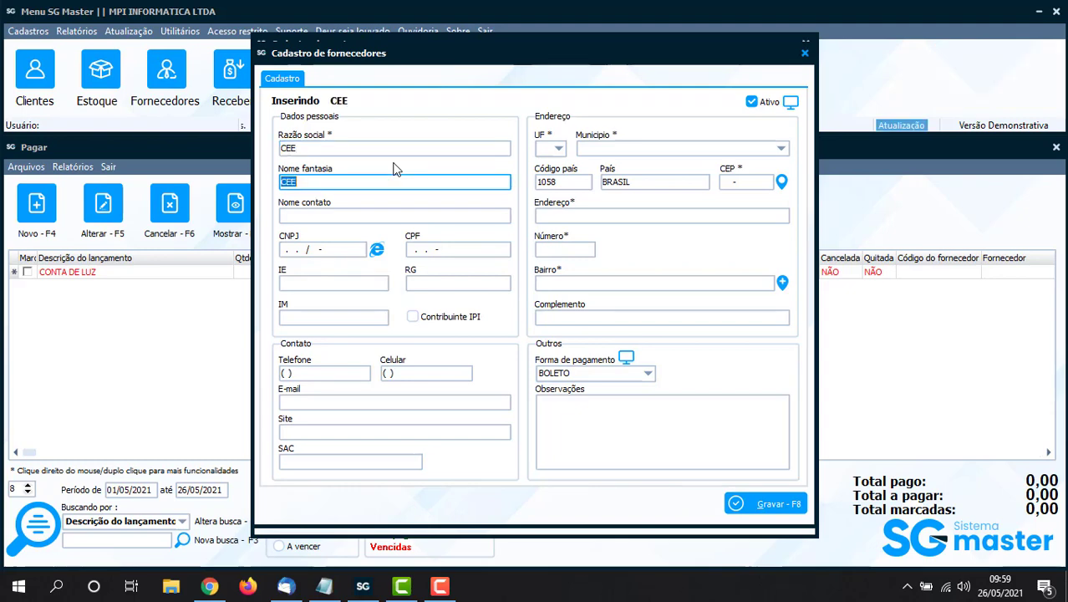
pyautogui.press('Tab')
pyautogui.press('Tab')
pyautogui.press('Tab')
pyautogui.press('Tab')
# Step: Set the new supplier's state to RS and its municipality to SANTO ANTONIO DA PATRULHA
pyautogui.click(553, 148)
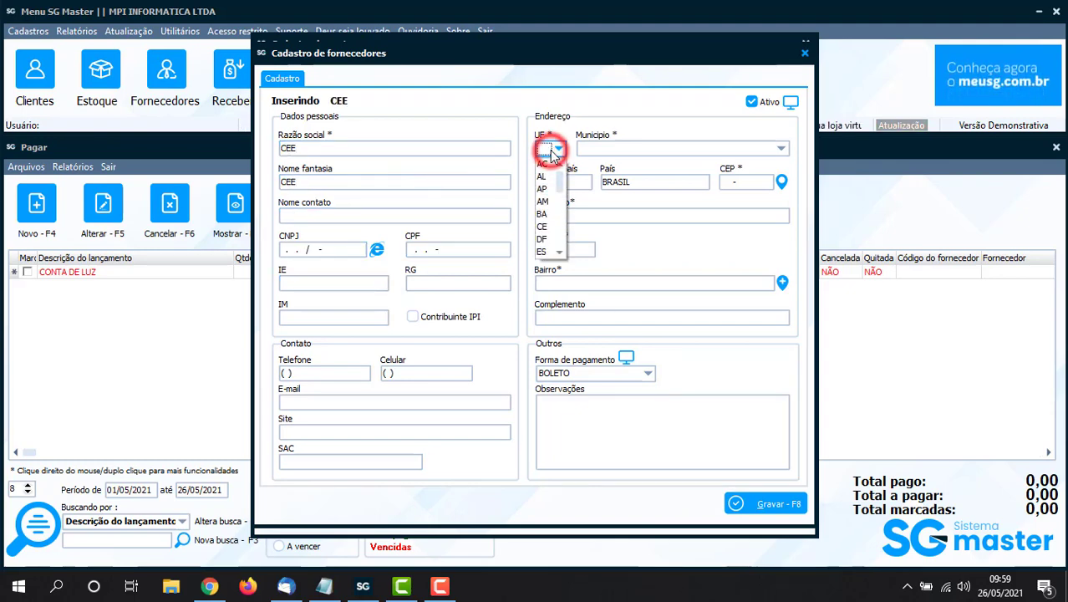
pyautogui.write('rs')
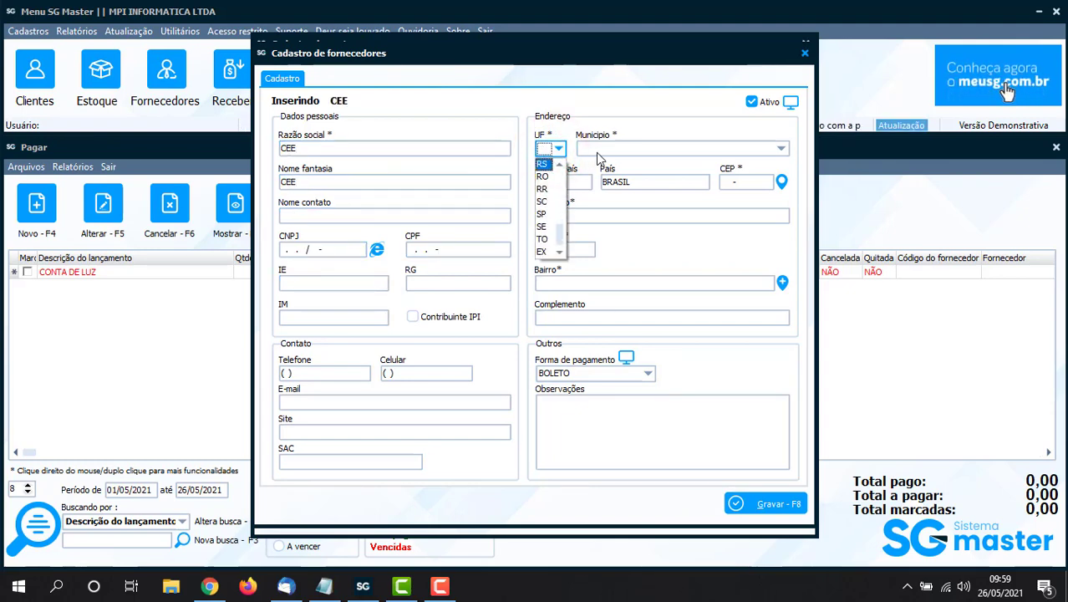
pyautogui.click(596, 149)
pyautogui.write('to')
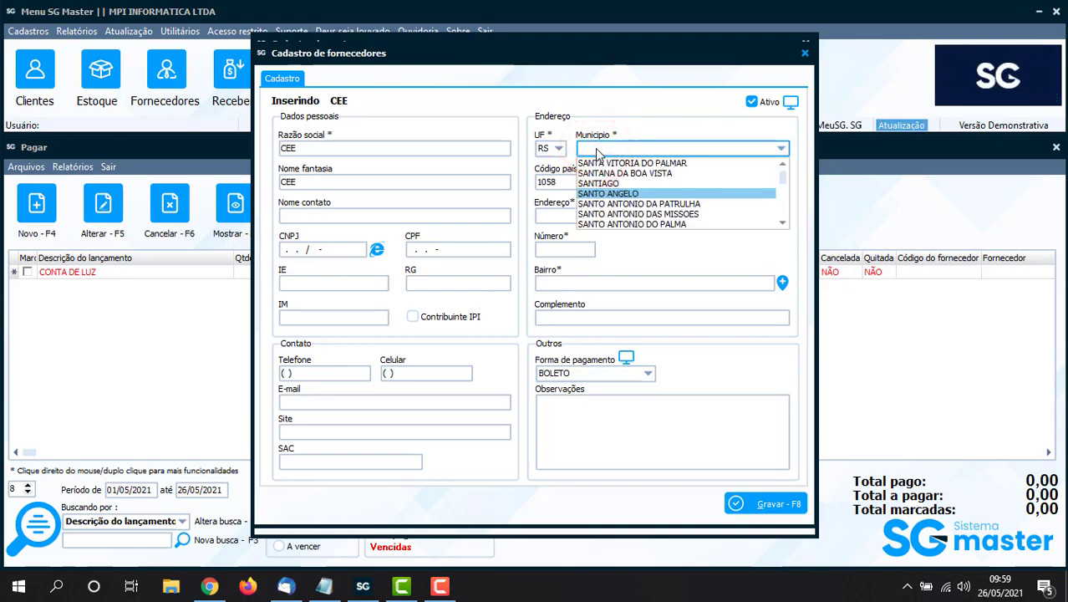
pyautogui.press('Down')
pyautogui.press('Return')
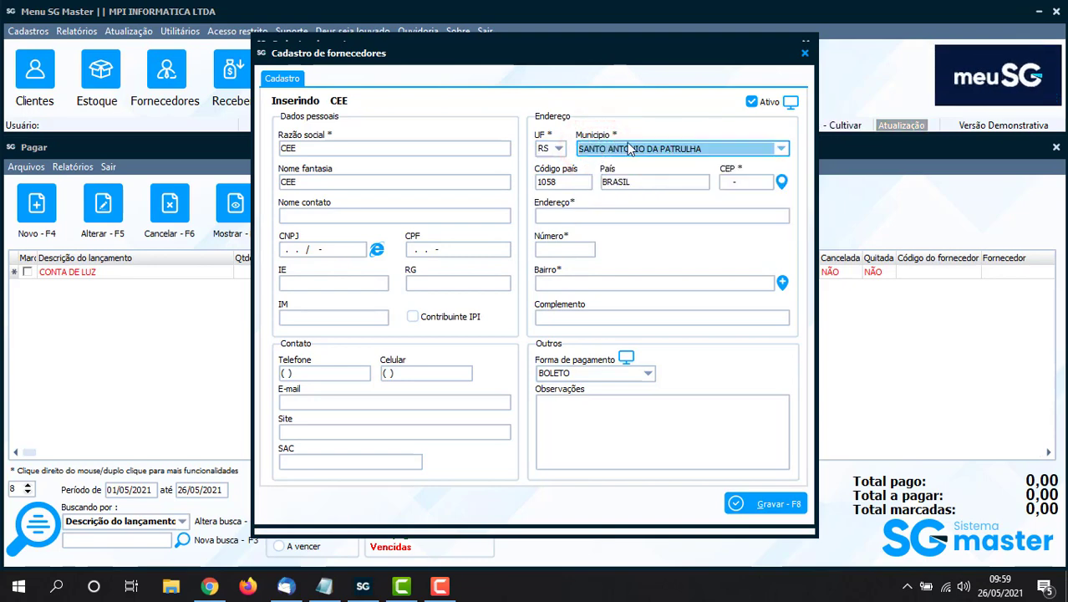
# Step: Enter the supplier's postal code (CEP) and dismiss the address lookup notice
pyautogui.press('Tab')
pyautogui.press('Tab')
pyautogui.write('95')
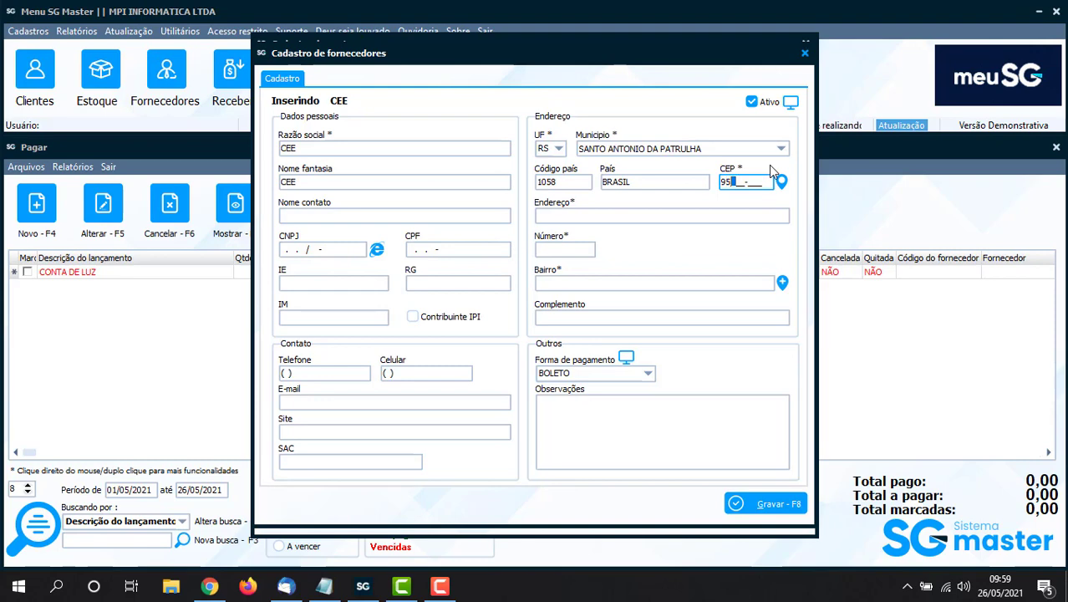
pyautogui.write('500-000')
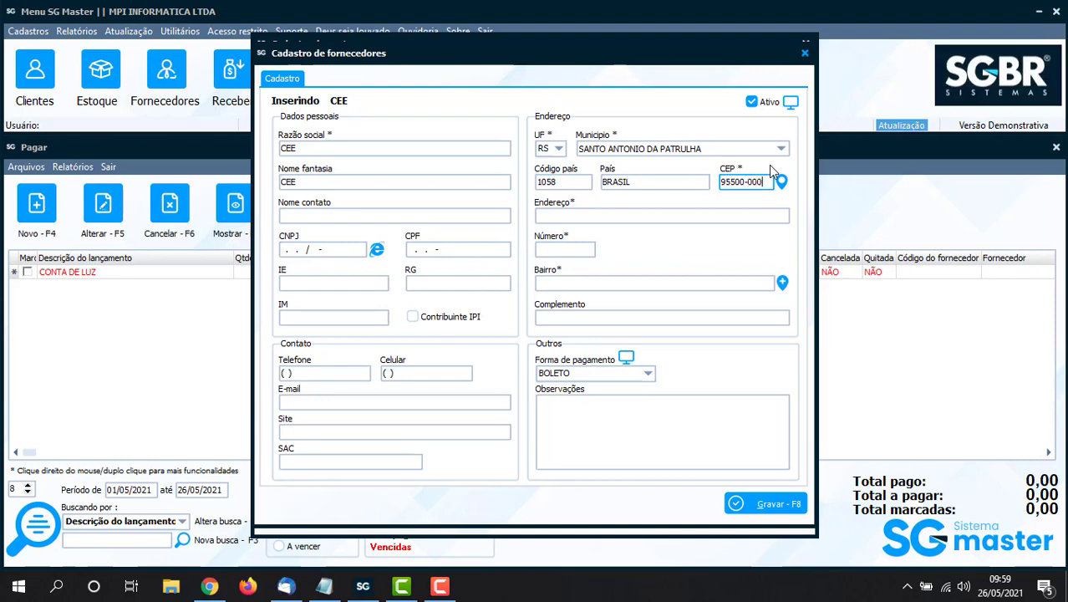
pyautogui.press('Tab')
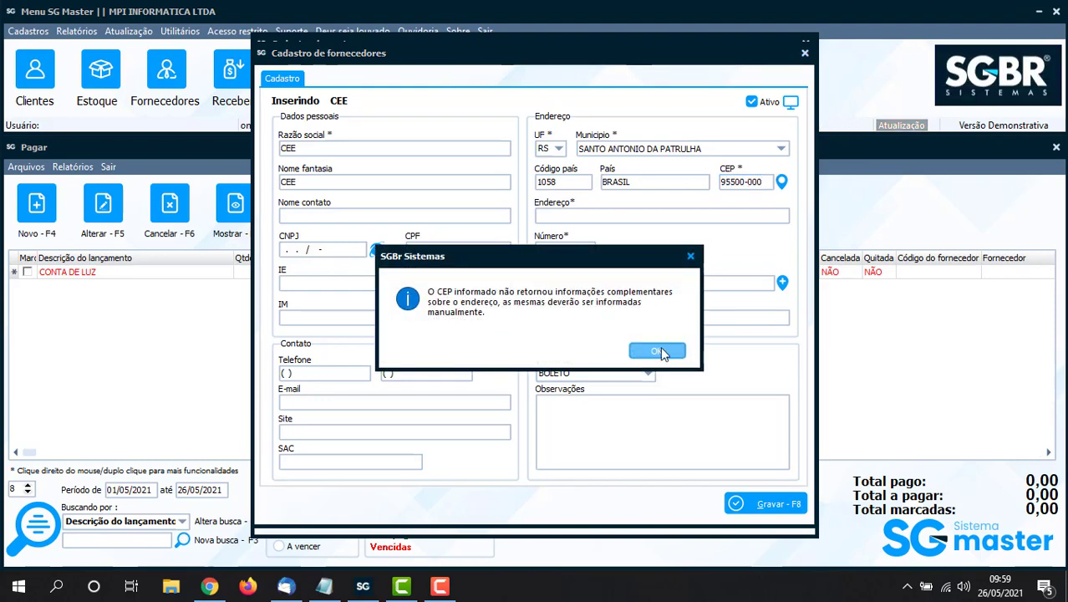
pyautogui.click(658, 351)
# Step: Complete supplier CEE's street, number and district with placeholder characters and save it as the payable's supplier
pyautogui.write('A')
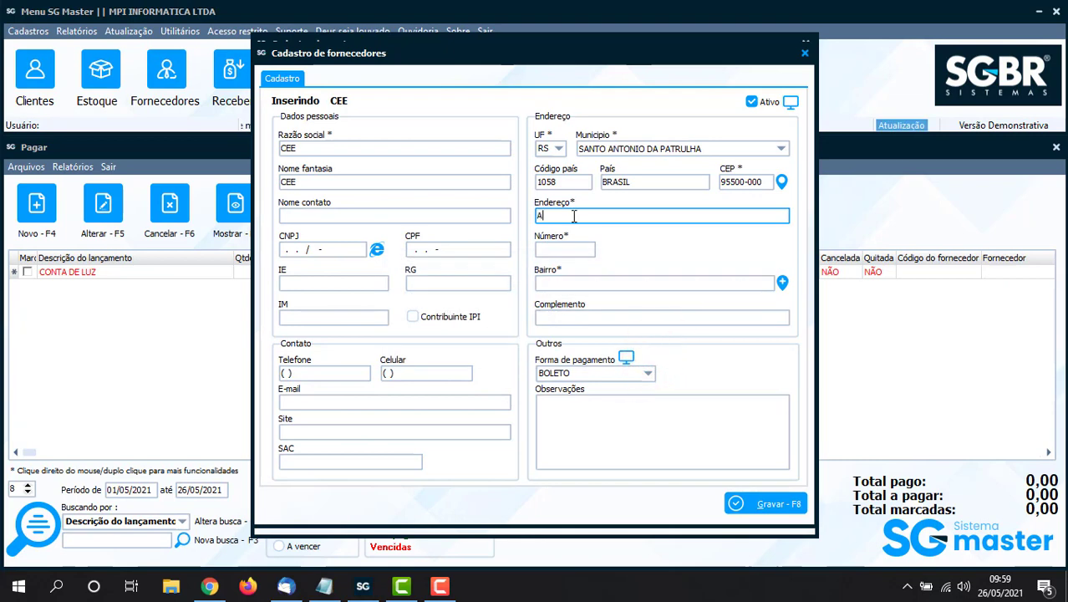
pyautogui.write('AAAAAAAAAAAAAAAAA')
pyautogui.click(568, 249)
pyautogui.write('111111')
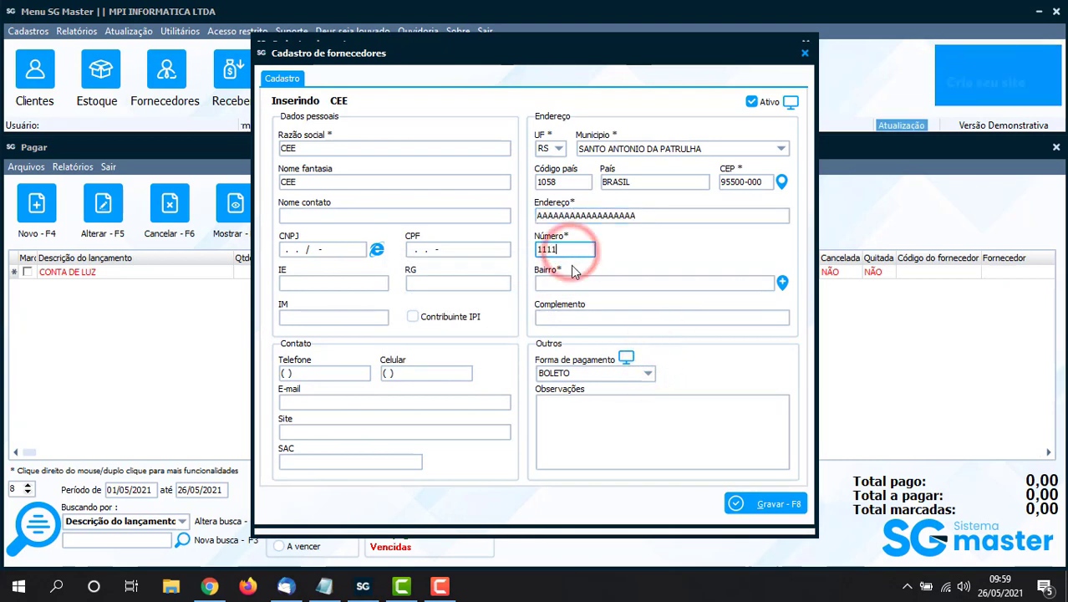
pyautogui.click(572, 286)
pyautogui.write('AAAAAAAAAAAAAA')
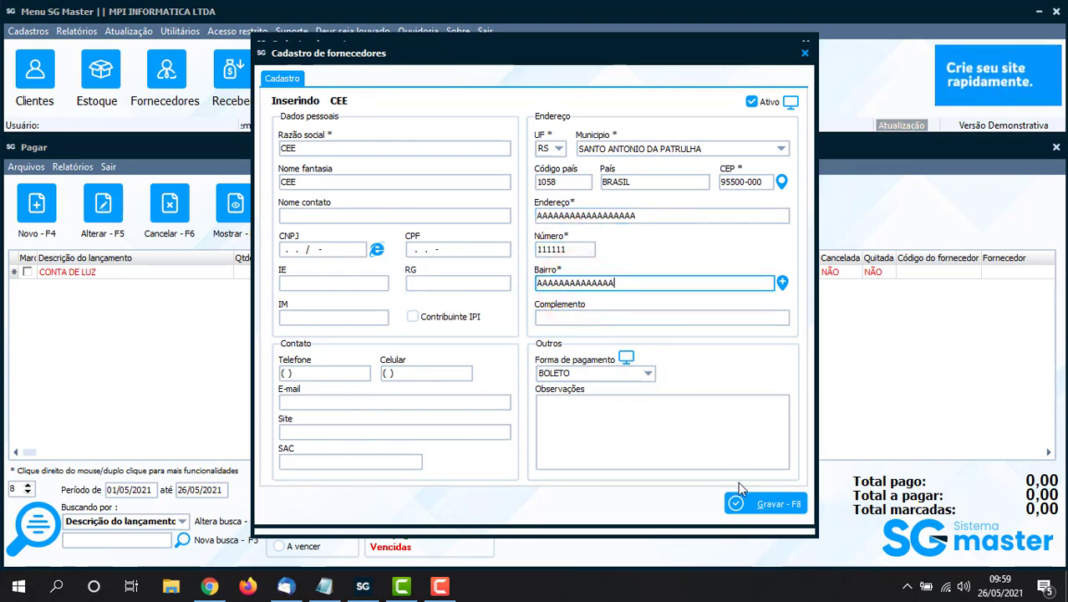
pyautogui.click(756, 507)
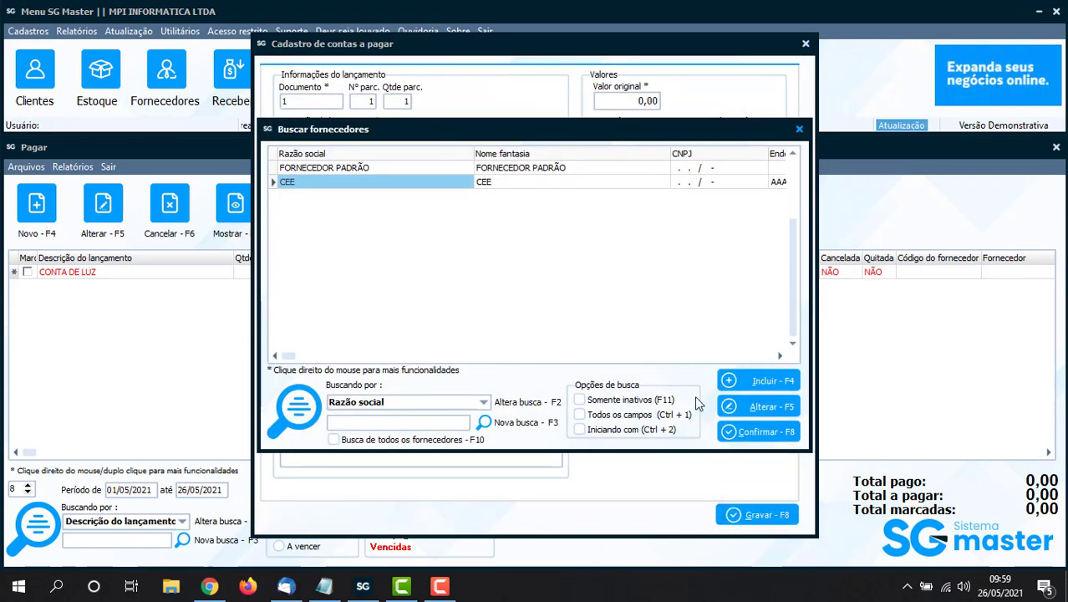
pyautogui.click(739, 431)
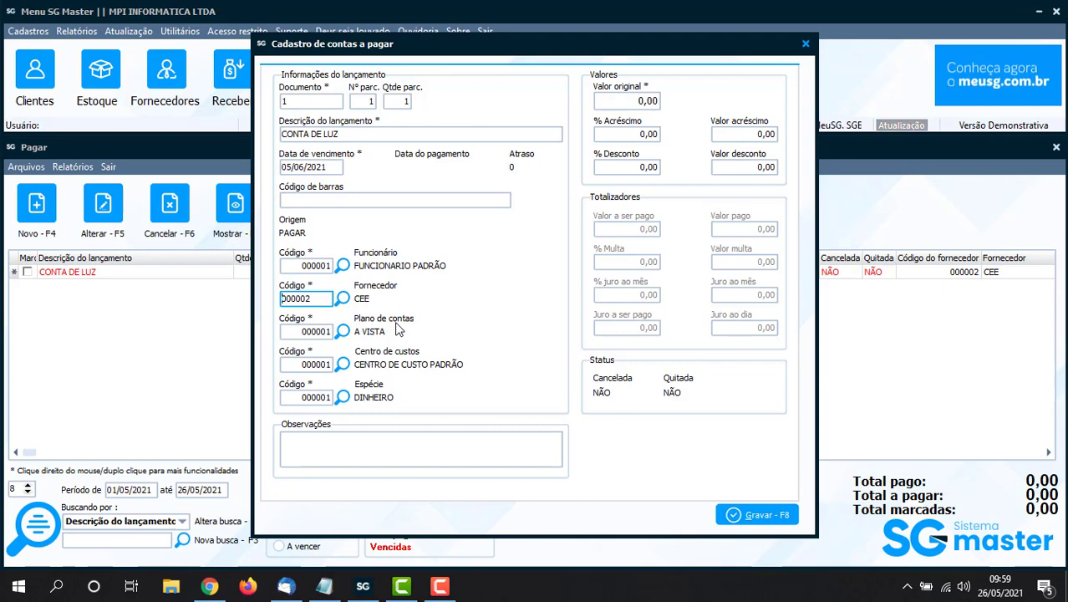
# Step: Look up the payable's chart of accounts, sort the plans by type and highlight PAGAMENTO DE BOLETOS
pyautogui.click(342, 331)
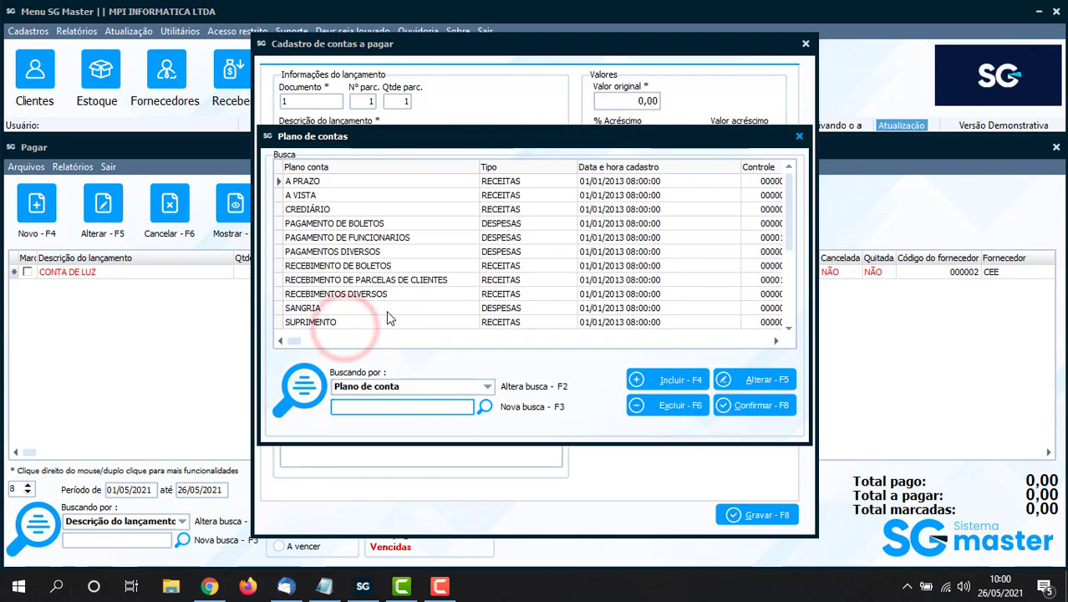
pyautogui.click(405, 209)
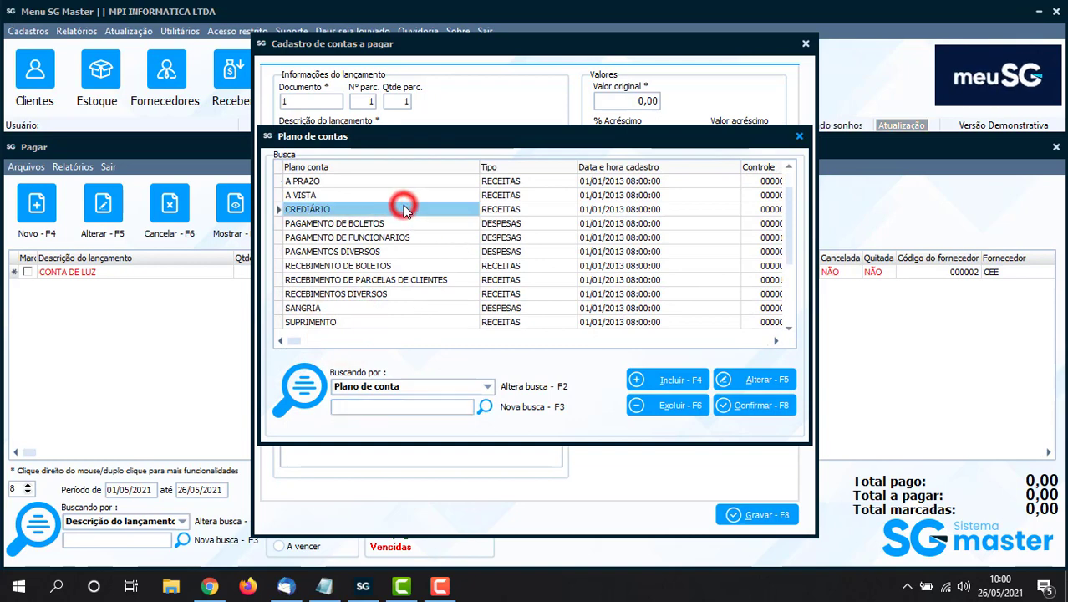
pyautogui.click(510, 224)
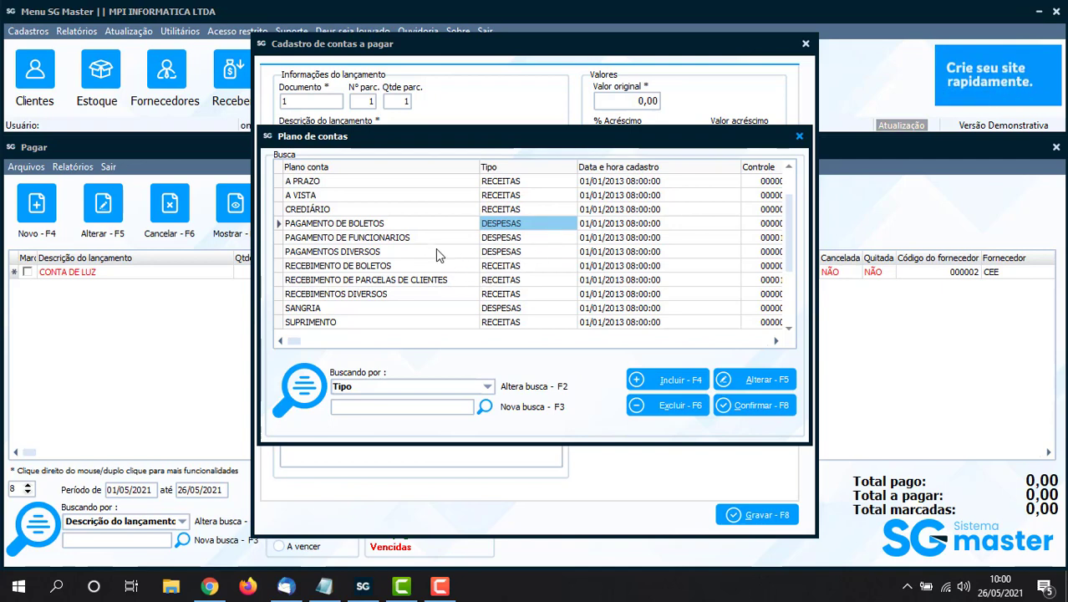
pyautogui.click(547, 165)
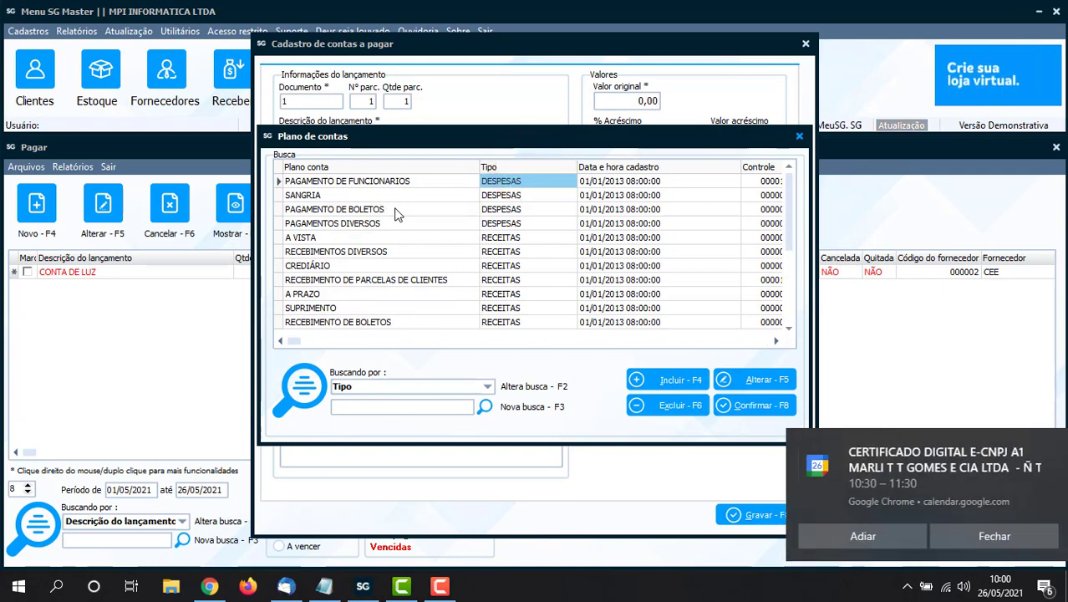
pyautogui.click(956, 533)
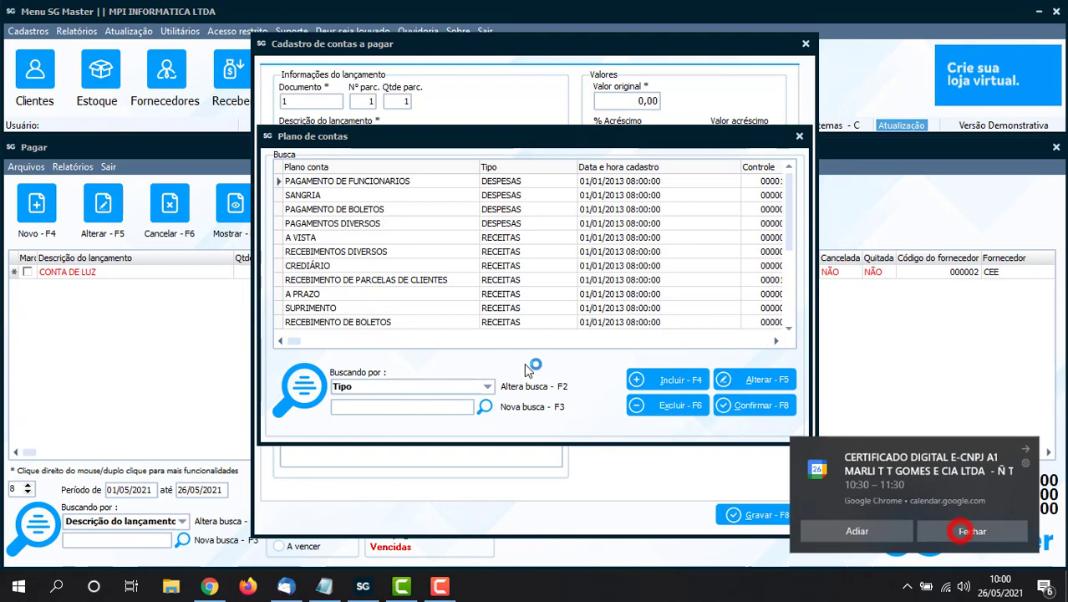
pyautogui.click(332, 210)
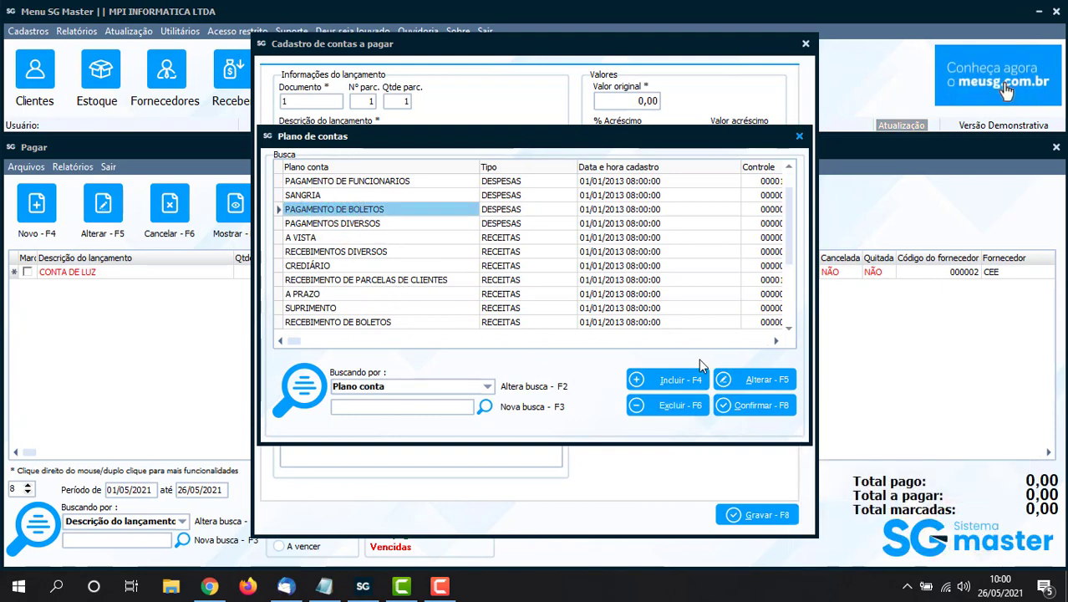
# Step: Create and save a new account plan described as DESPESAS MENSAIS FIXAS with type Despesas
pyautogui.click(653, 382)
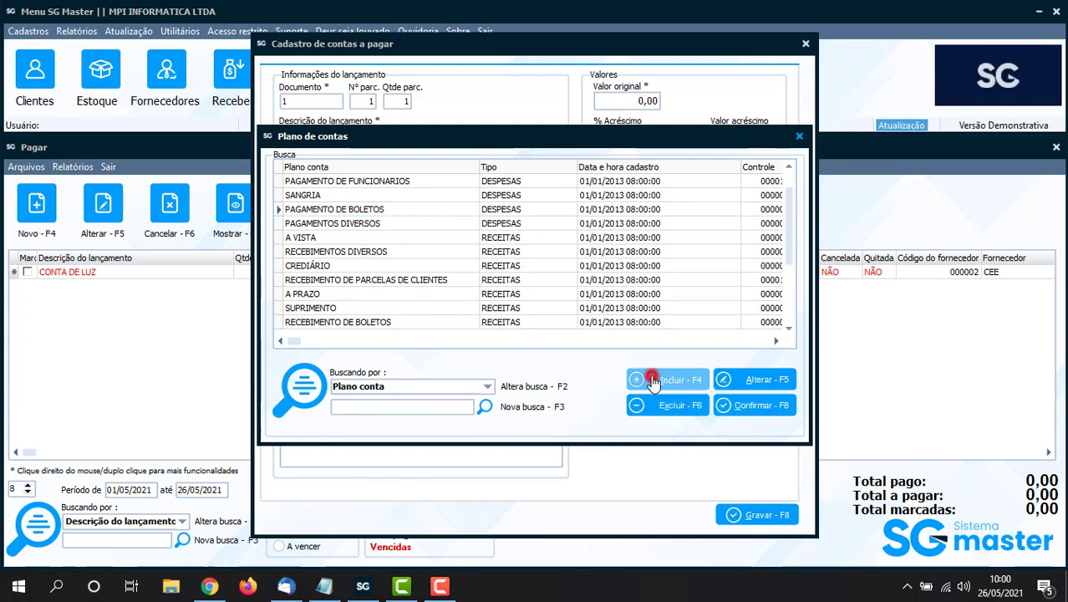
pyautogui.click(307, 412)
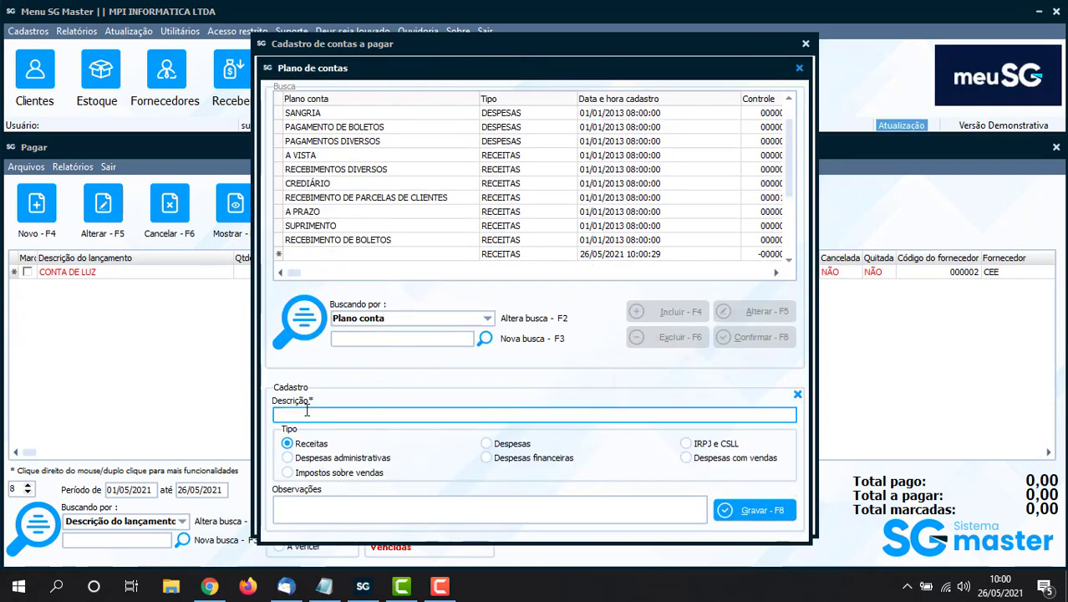
pyautogui.write('DESP')
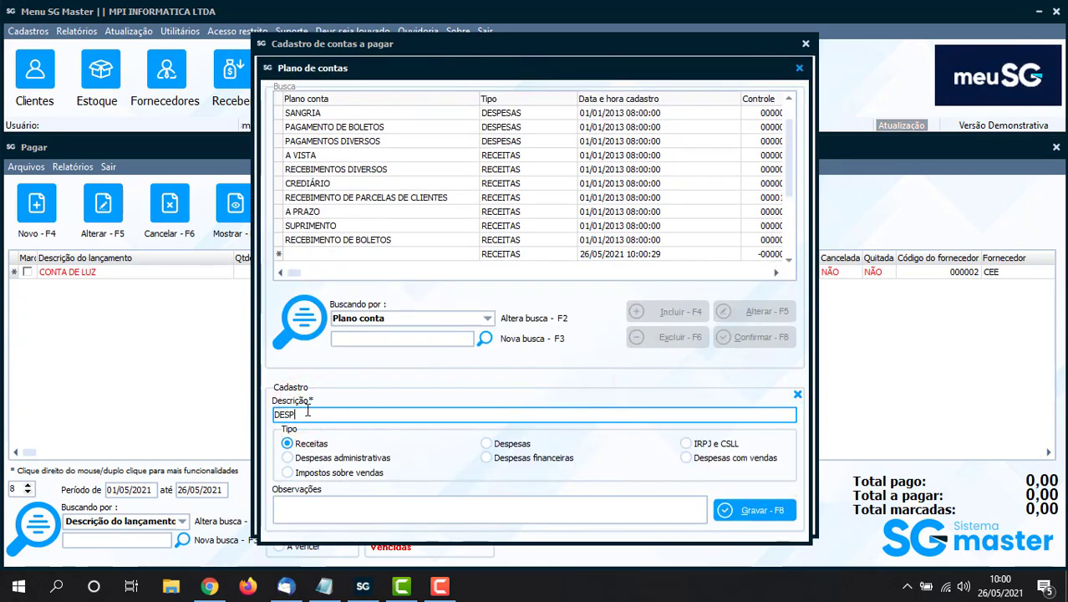
pyautogui.write('ESAS MENSAIS FIXAS')
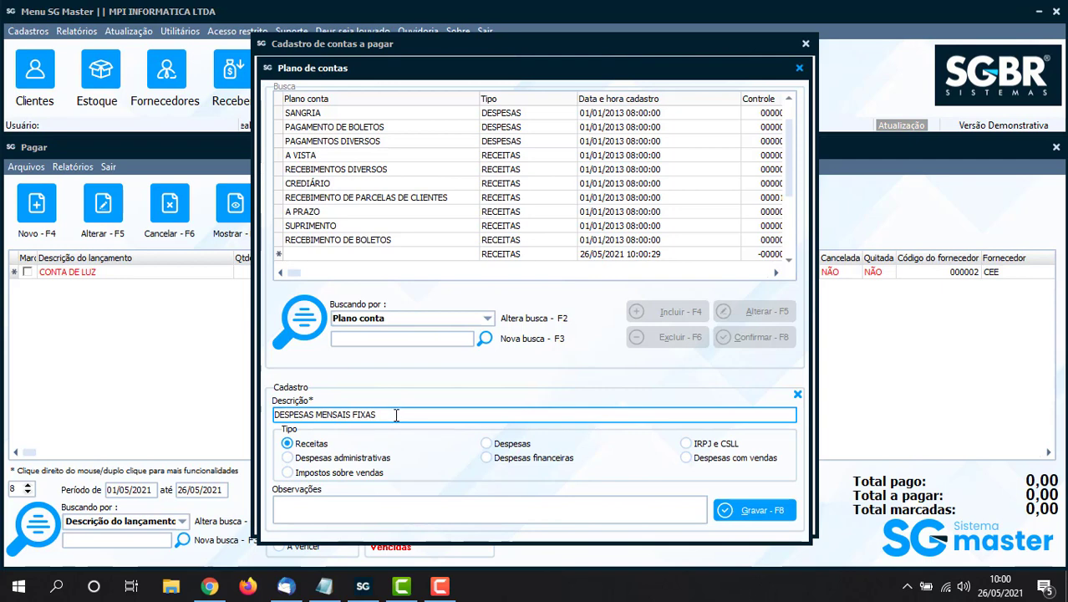
pyautogui.click(488, 445)
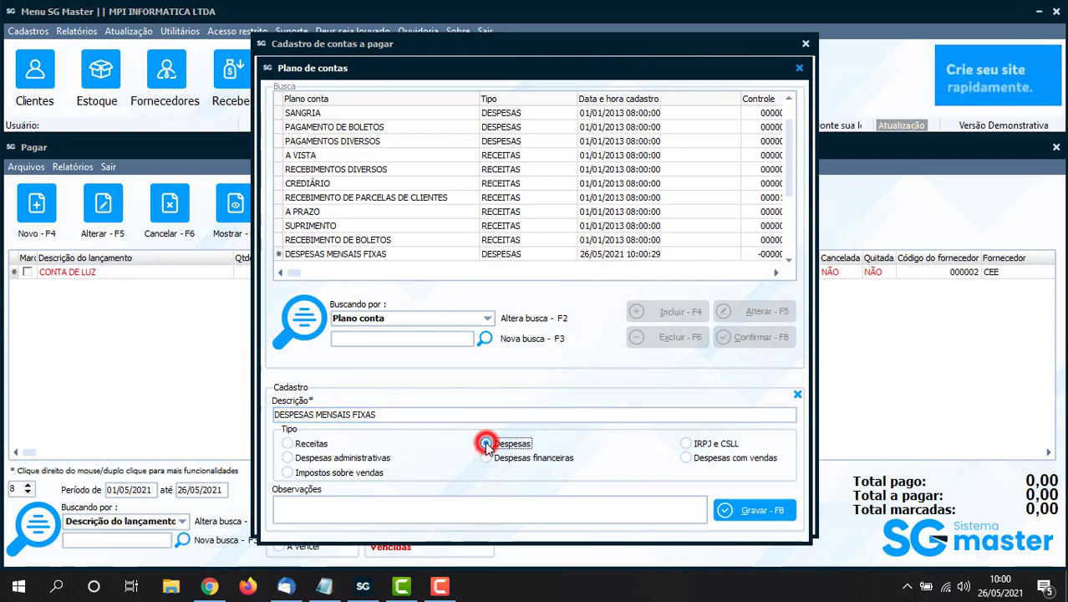
pyautogui.click(740, 512)
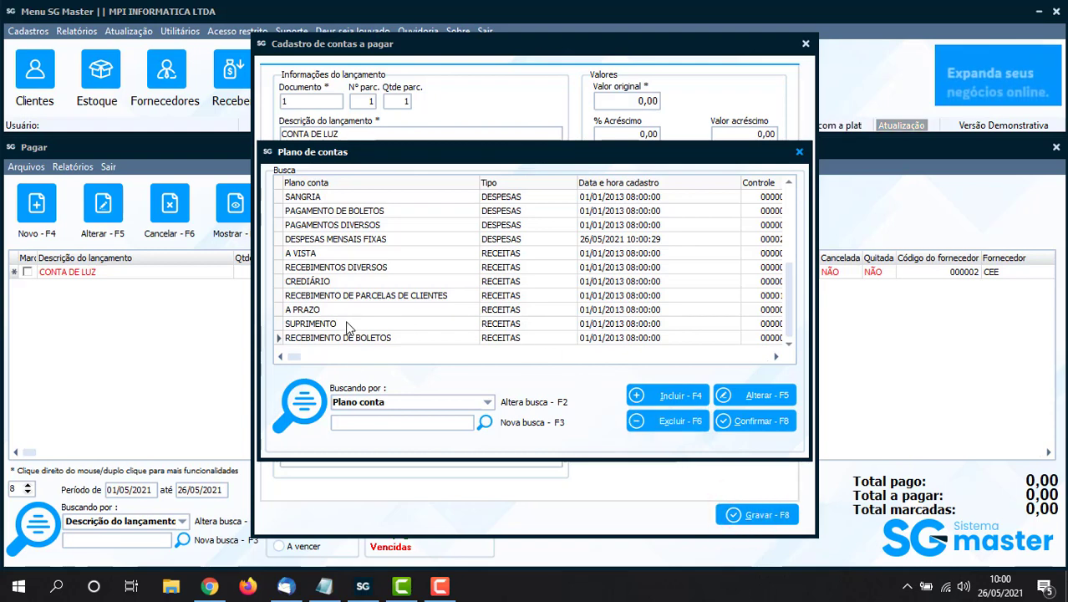
# Step: Search the account plans for FIXA and assign DESPESAS MENSAIS FIXAS to the payable
pyautogui.click(352, 240)
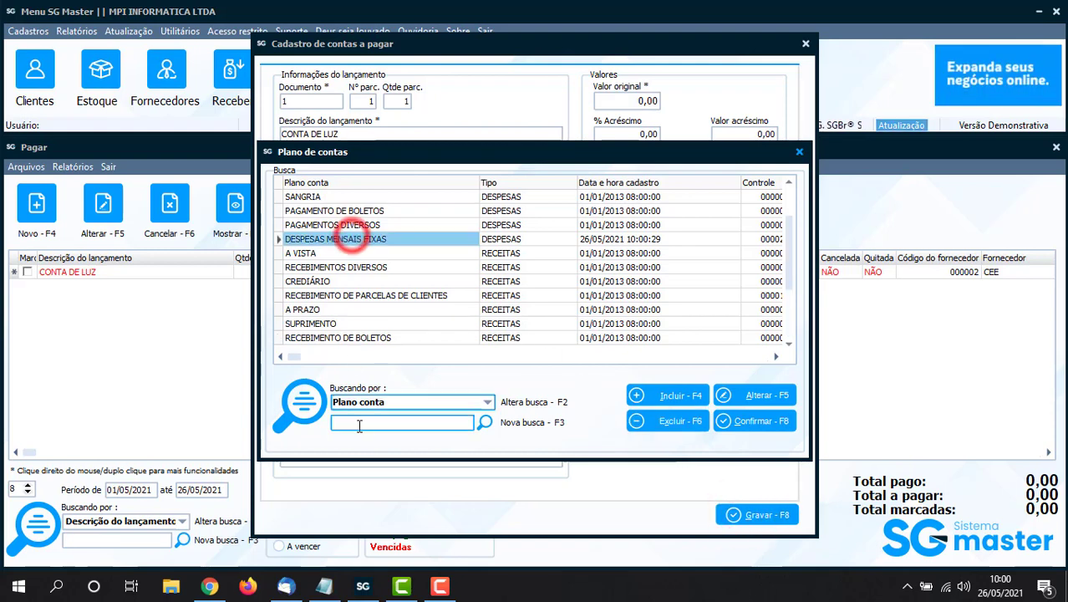
pyautogui.click(367, 423)
pyautogui.write('FIXA')
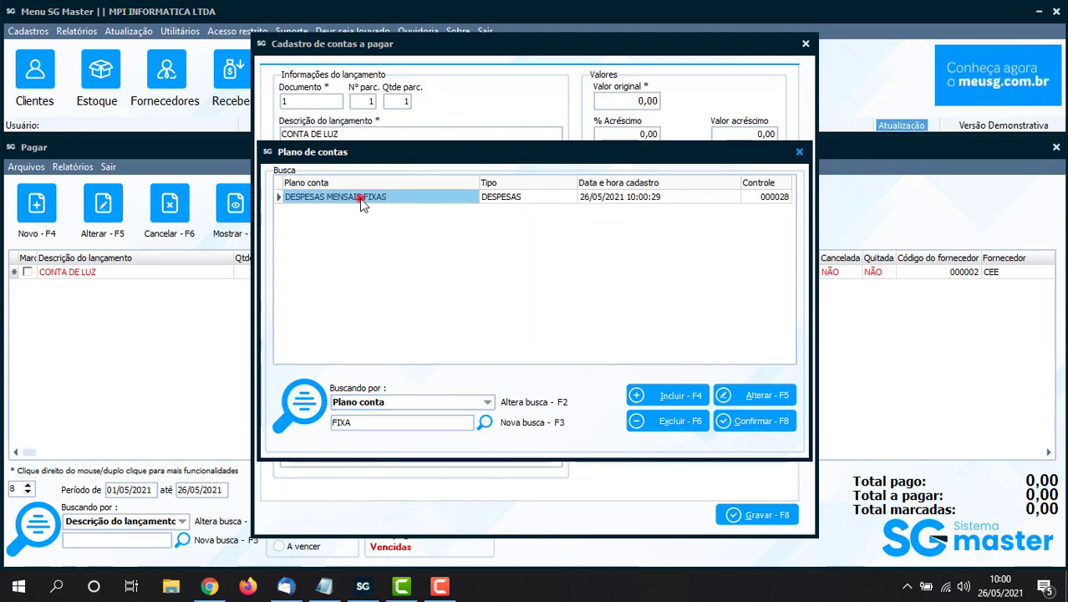
pyautogui.doubleClick(359, 198)
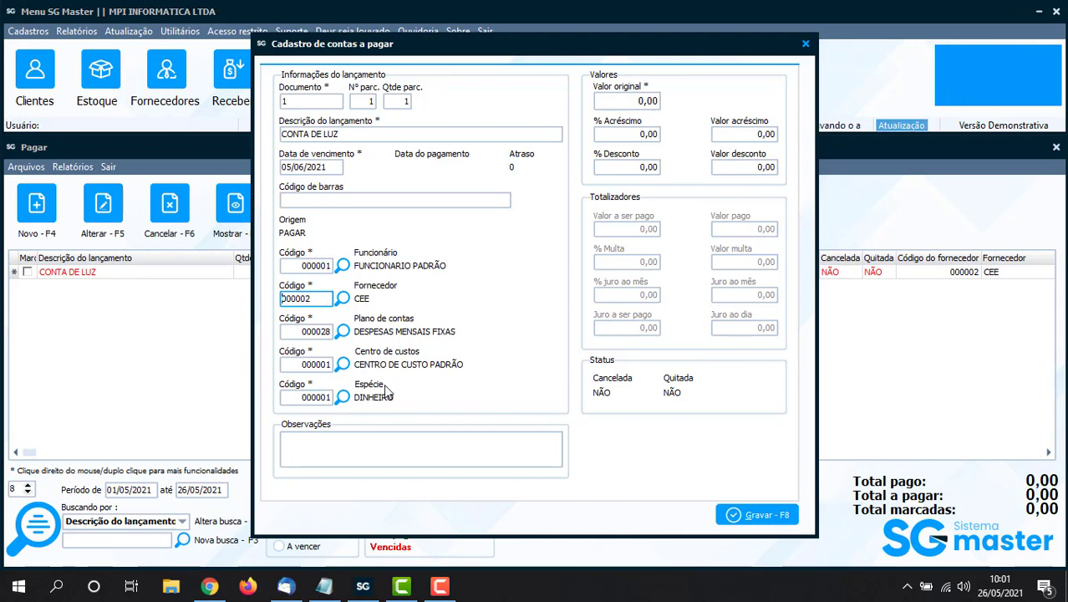
# Step: Create the payment type BOLETO - FATURA with the permission Lança entrada no caixa and assign it to the payable
pyautogui.click(343, 398)
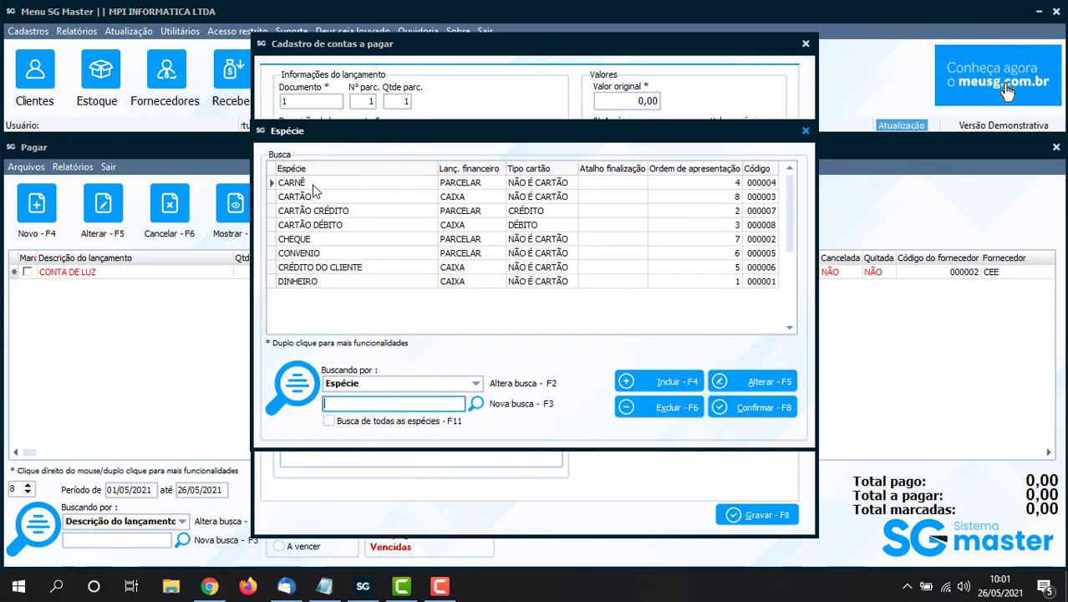
pyautogui.click(299, 252)
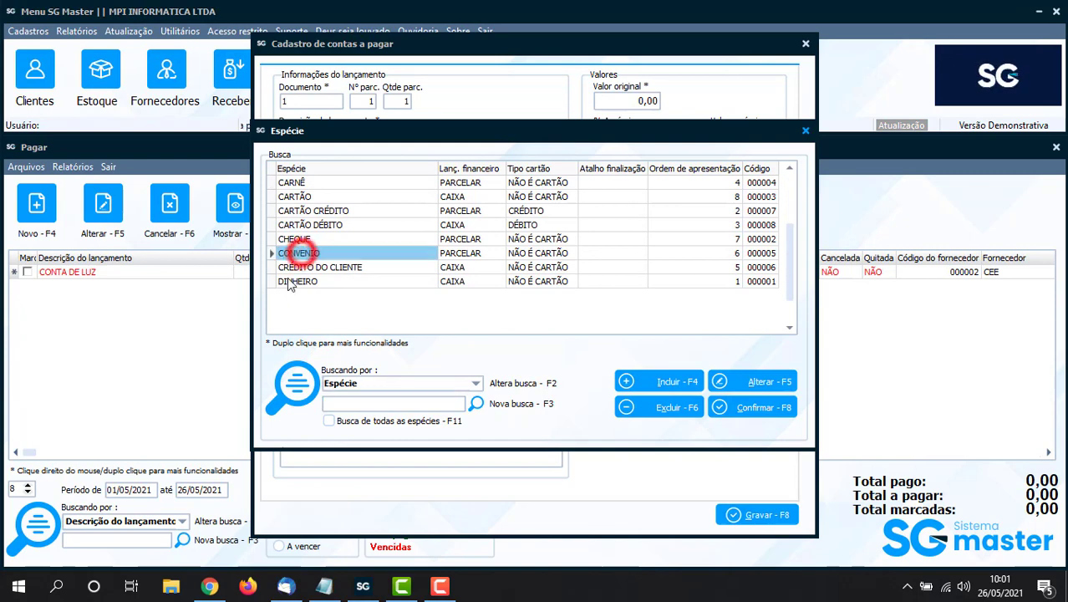
pyautogui.click(289, 283)
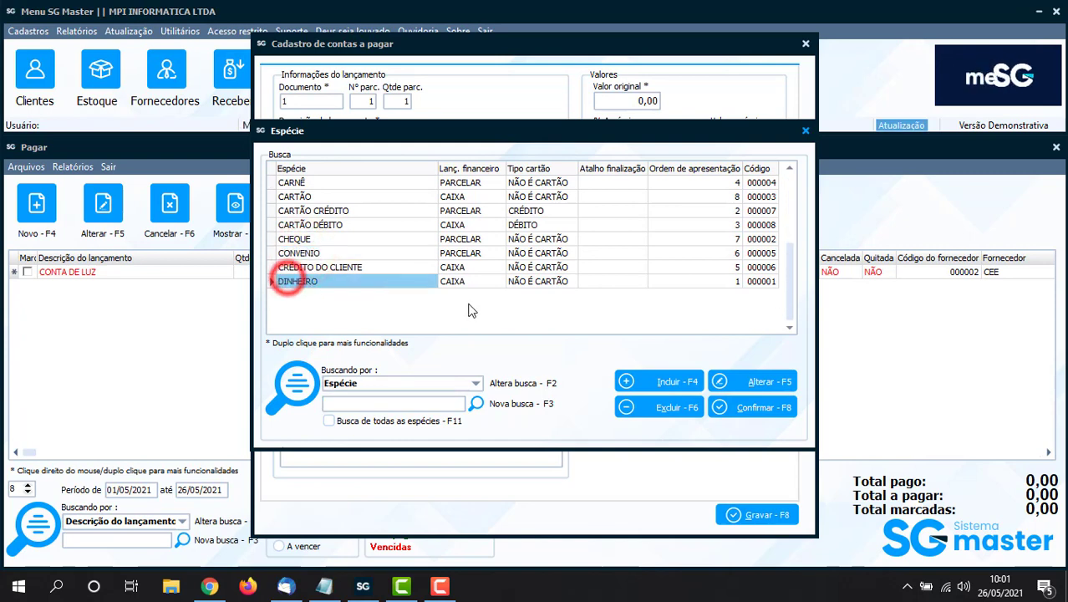
pyautogui.click(663, 382)
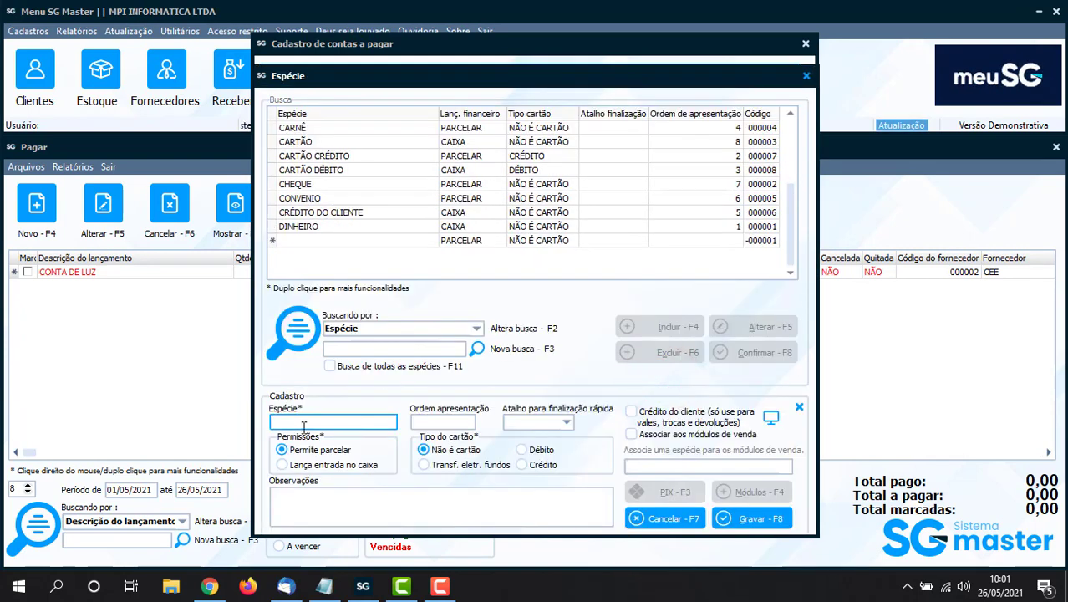
pyautogui.write('BOLETO - FATURA')
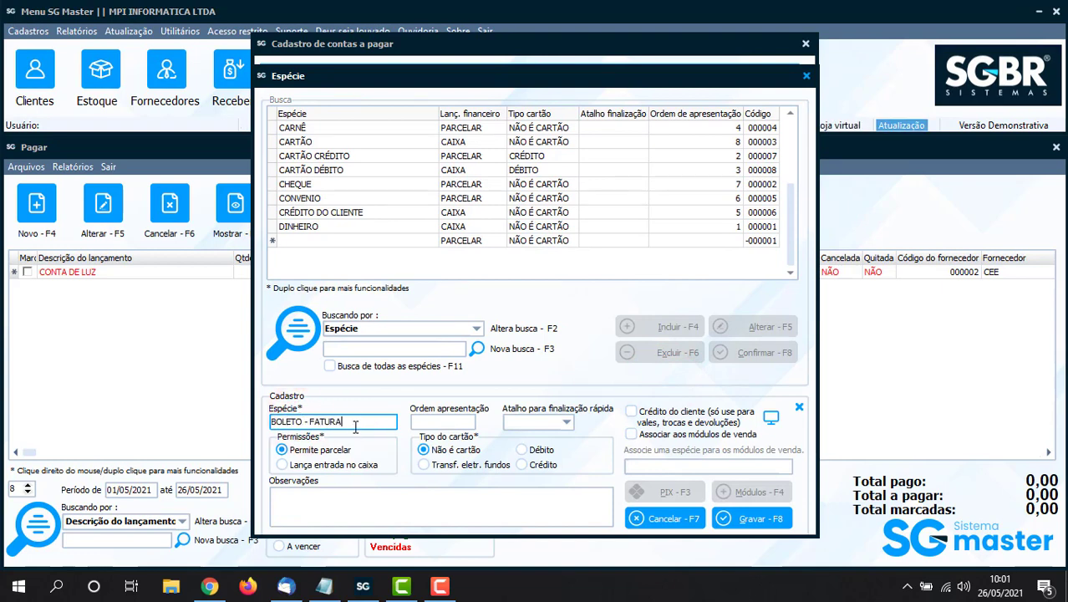
pyautogui.click(336, 465)
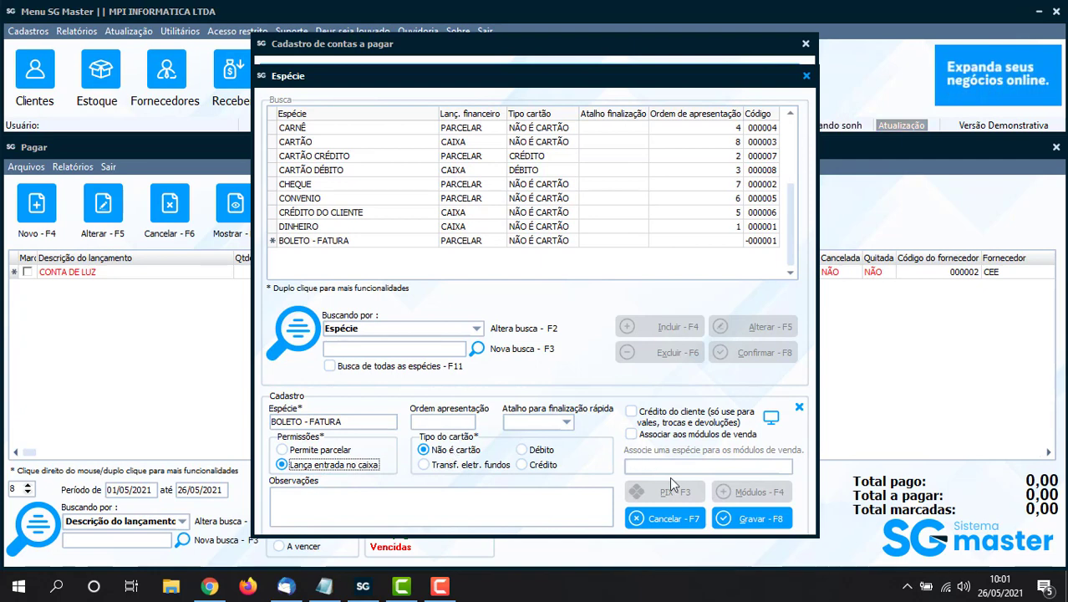
pyautogui.click(746, 520)
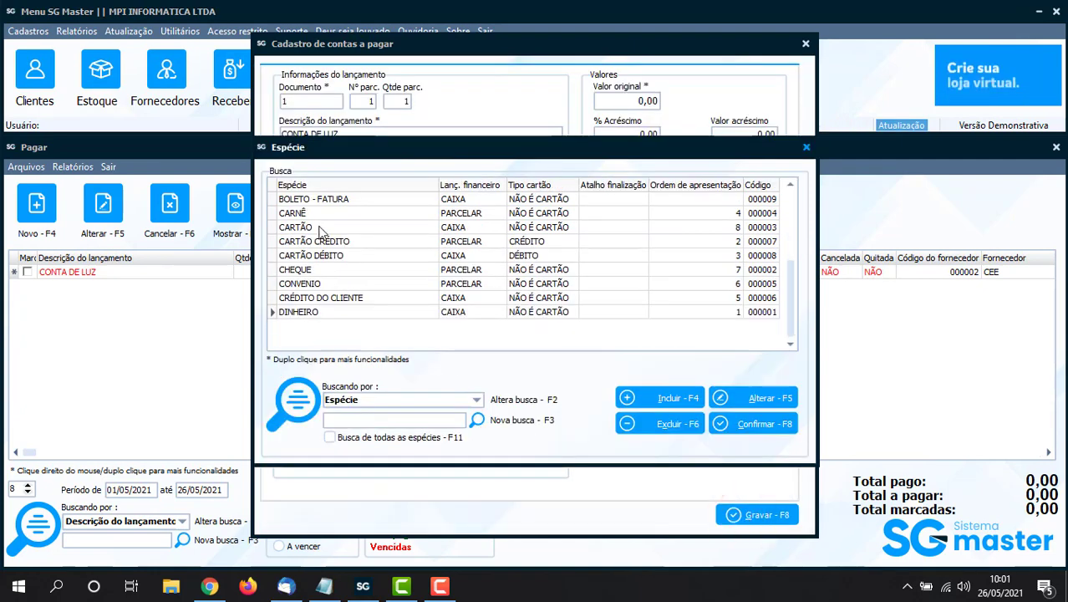
pyautogui.doubleClick(330, 203)
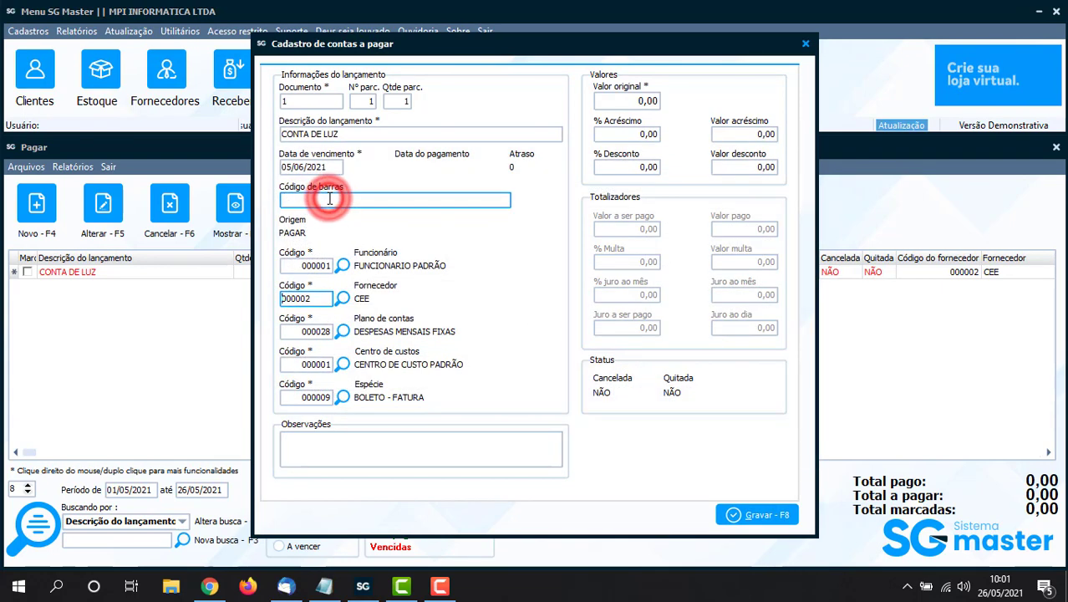
# Step: Set the payable's original value to 1,00 and save the entry
pyautogui.click(627, 100)
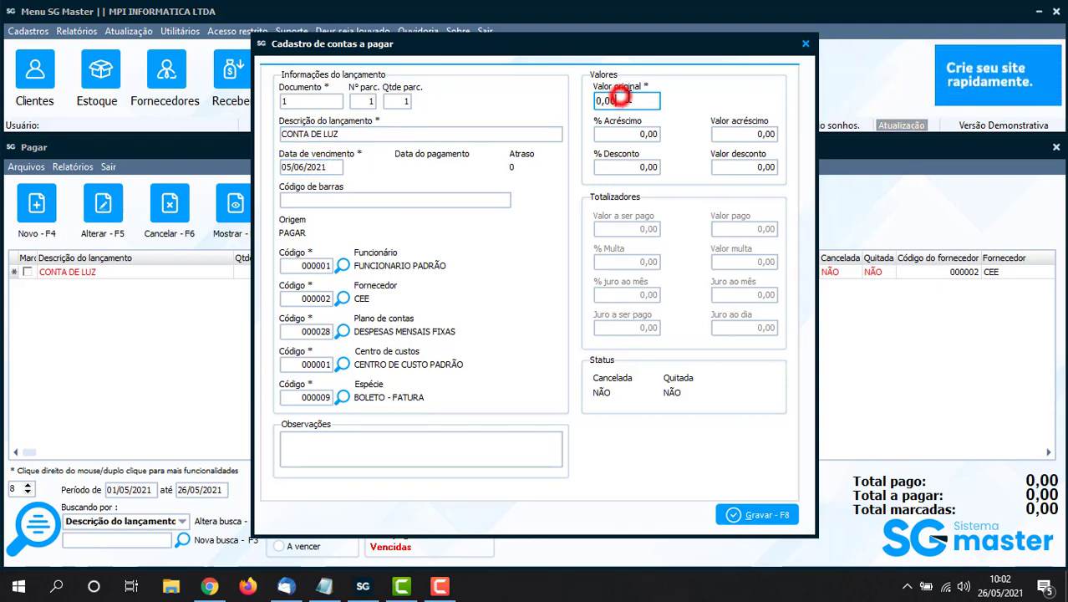
pyautogui.doubleClick(621, 99)
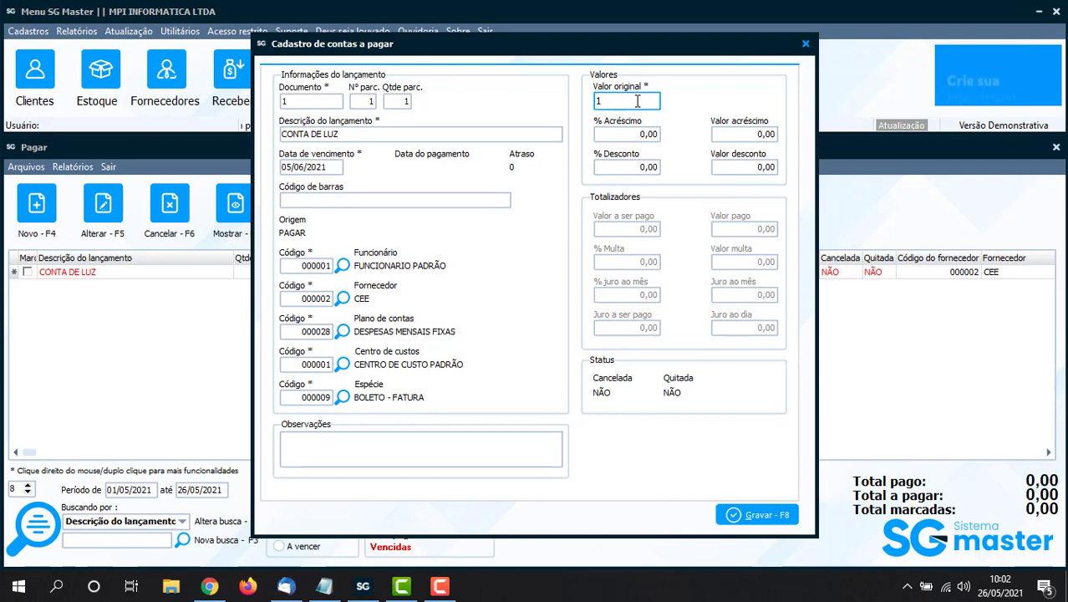
pyautogui.write('1')
pyautogui.press('Tab')
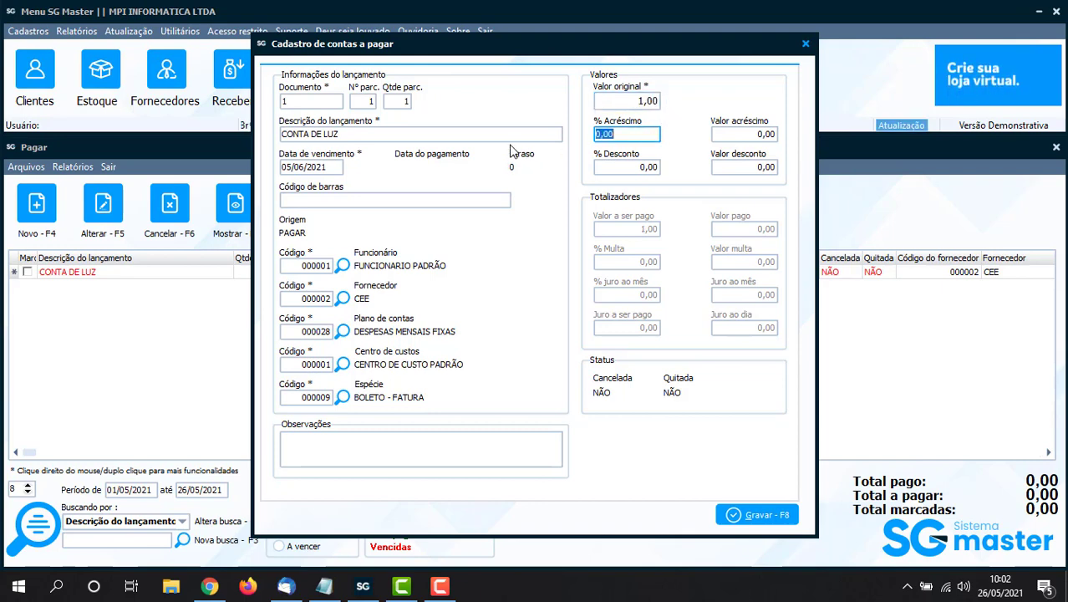
pyautogui.click(738, 518)
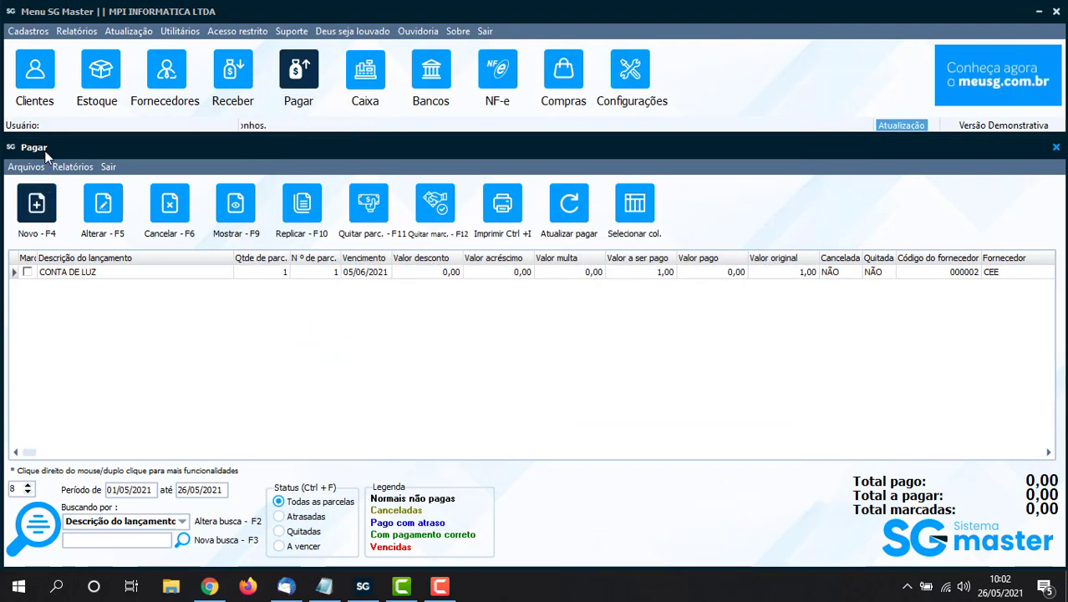
# Step: Review the saved CONTA DE LUZ entry's description, due date, amount to pay, supplier and settled status
pyautogui.click(102, 273)
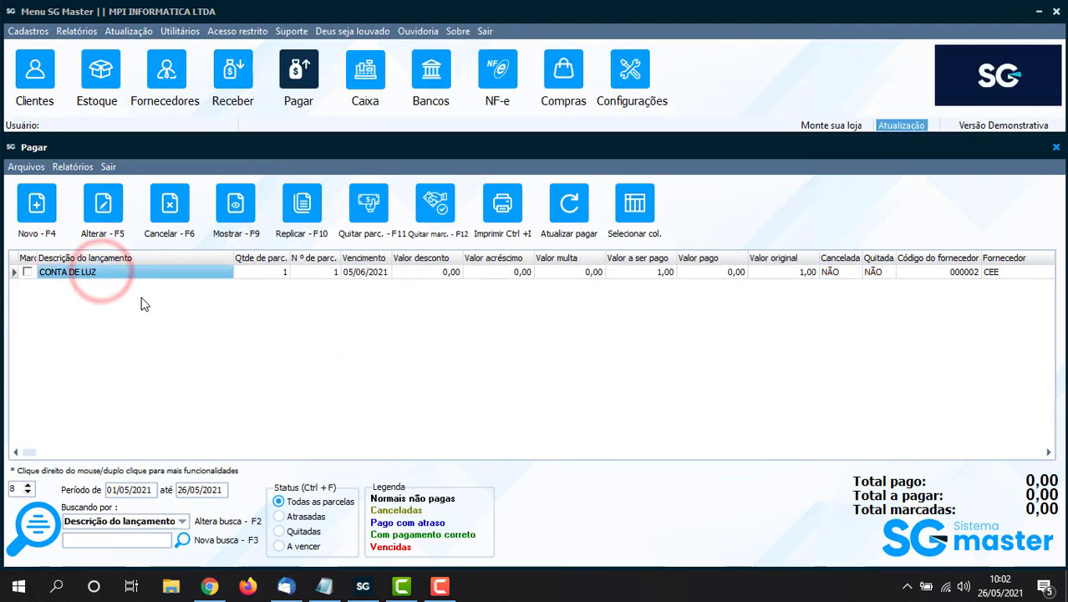
pyautogui.click(366, 274)
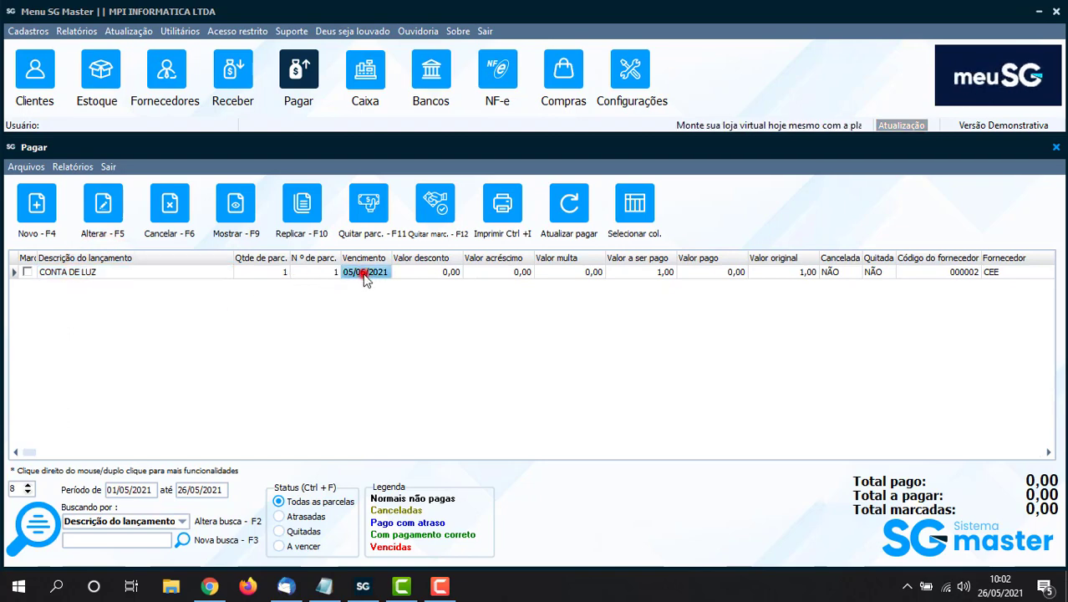
pyautogui.click(663, 274)
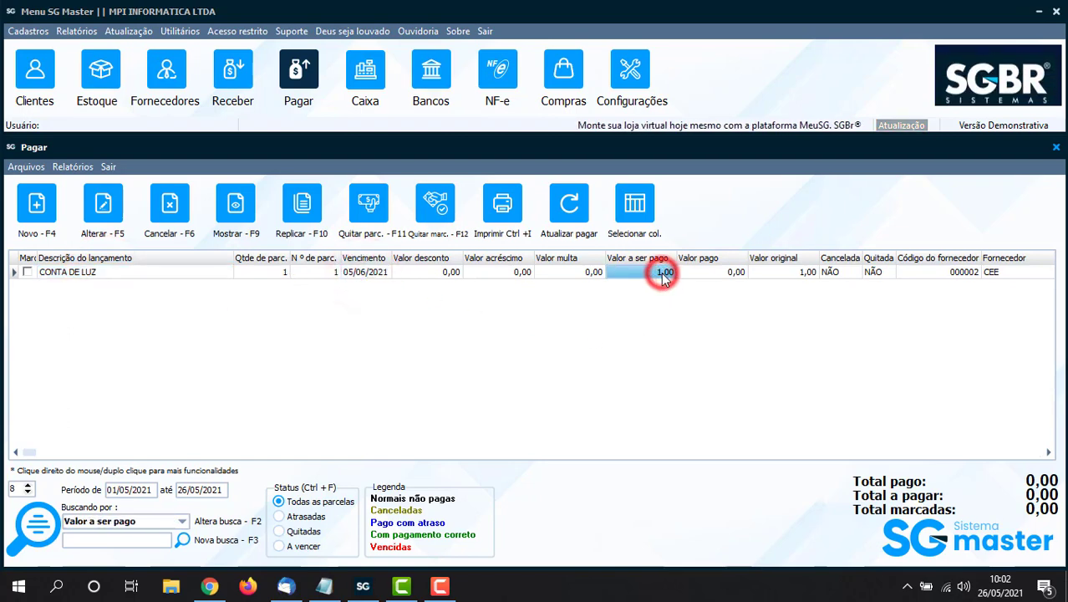
pyautogui.click(1006, 273)
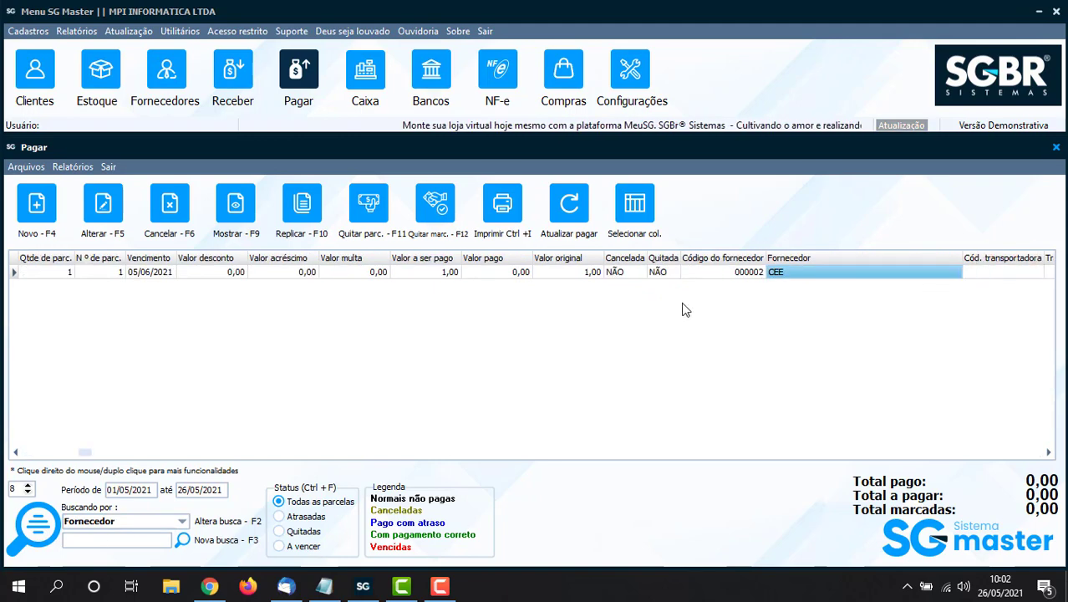
pyautogui.click(660, 274)
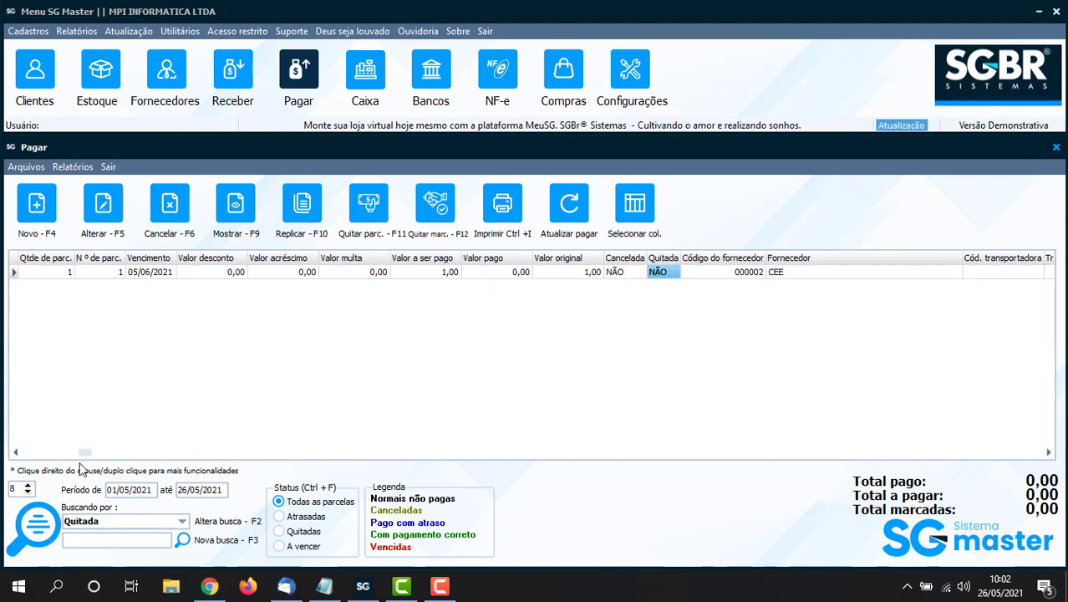
pyautogui.click(86, 451)
pyautogui.click(114, 324)
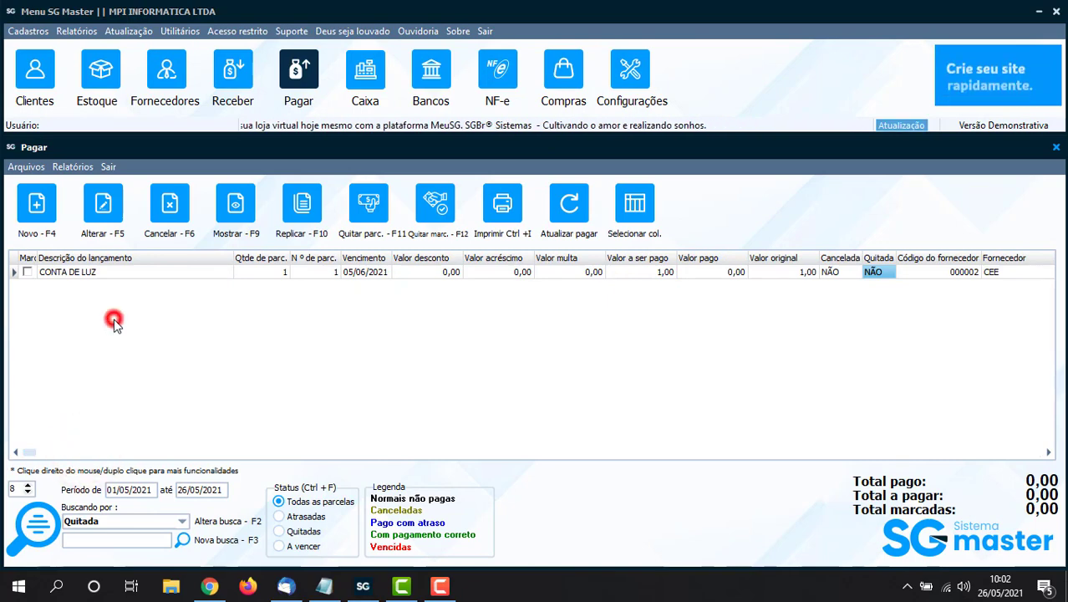
# Step: Search the payables with the period's end date set to 01/07/2021 and check the CONTA DE LUZ entry's instalment and discount fields
pyautogui.press('F3')
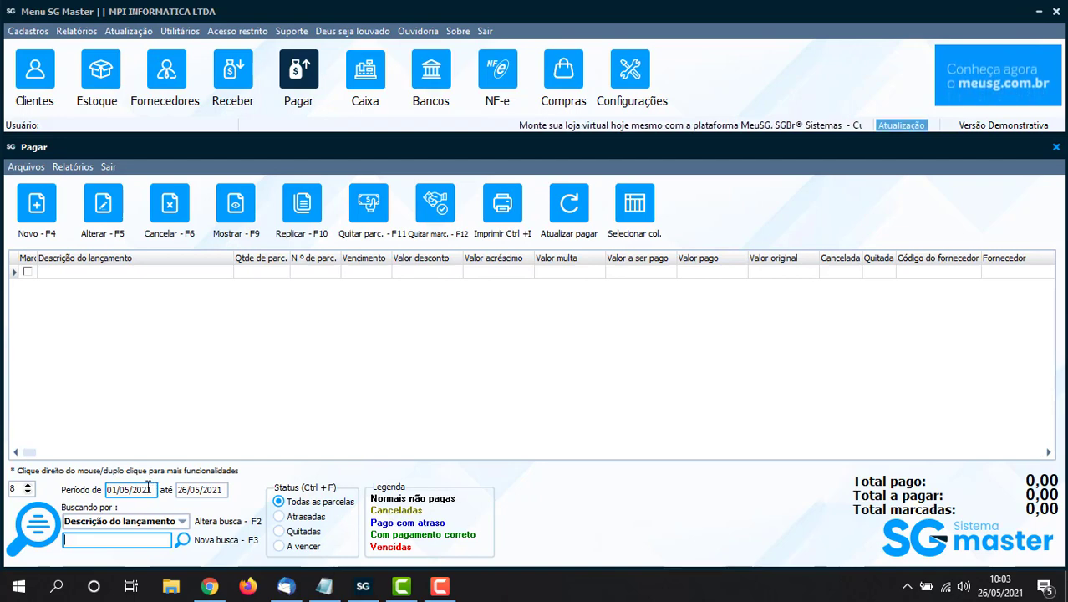
pyautogui.click(224, 490)
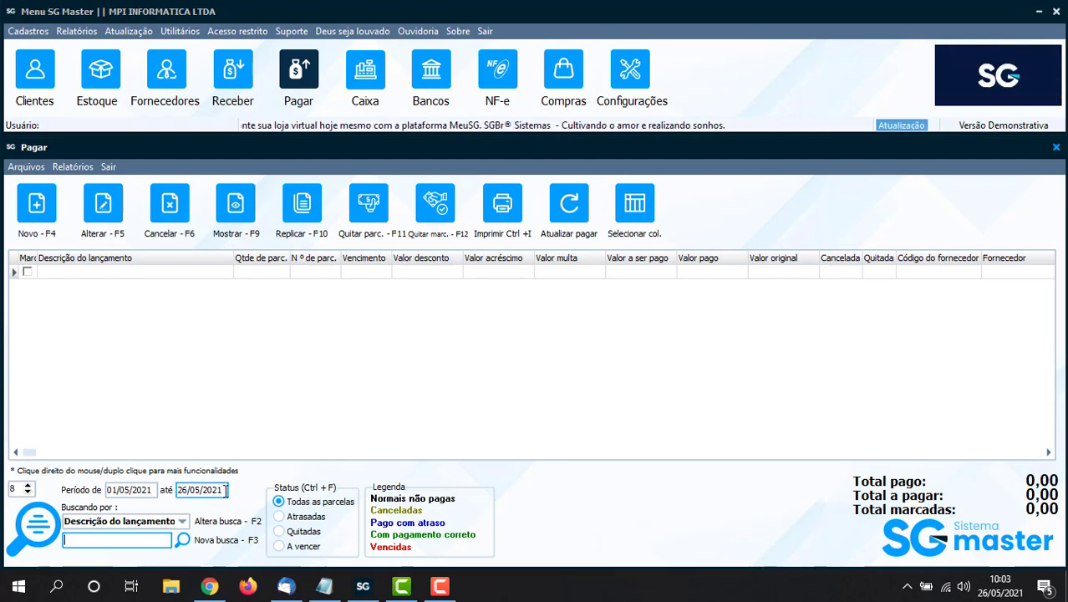
pyautogui.click(155, 490)
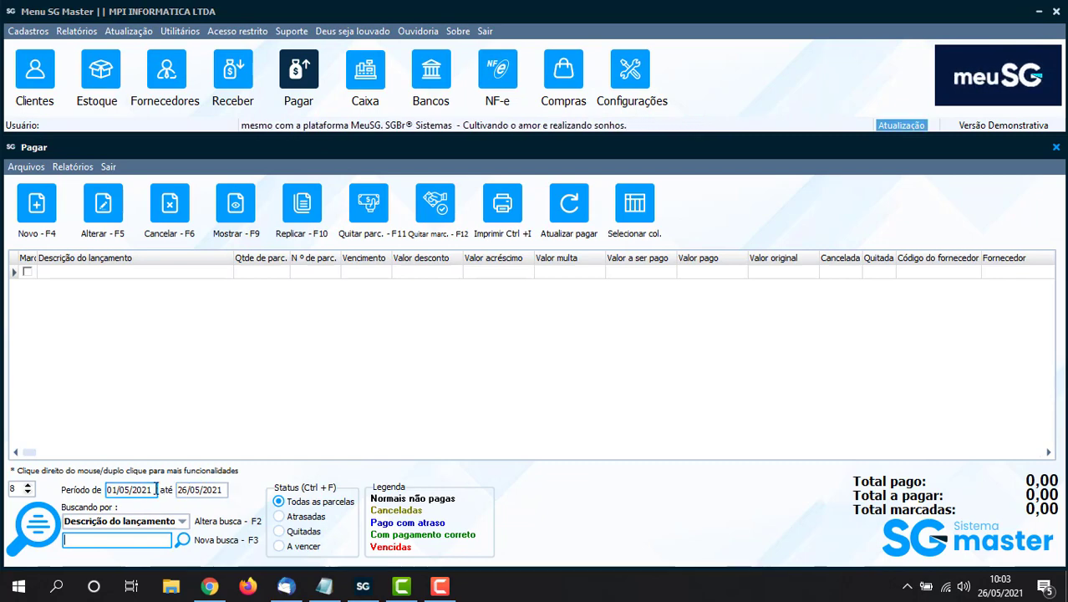
pyautogui.click(222, 491)
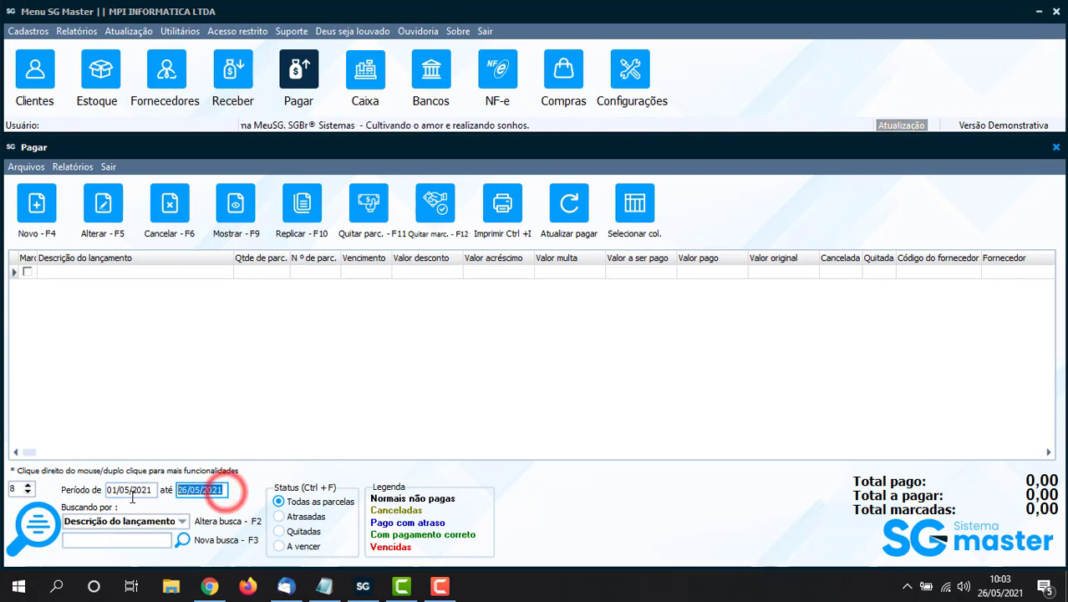
pyautogui.write('01')
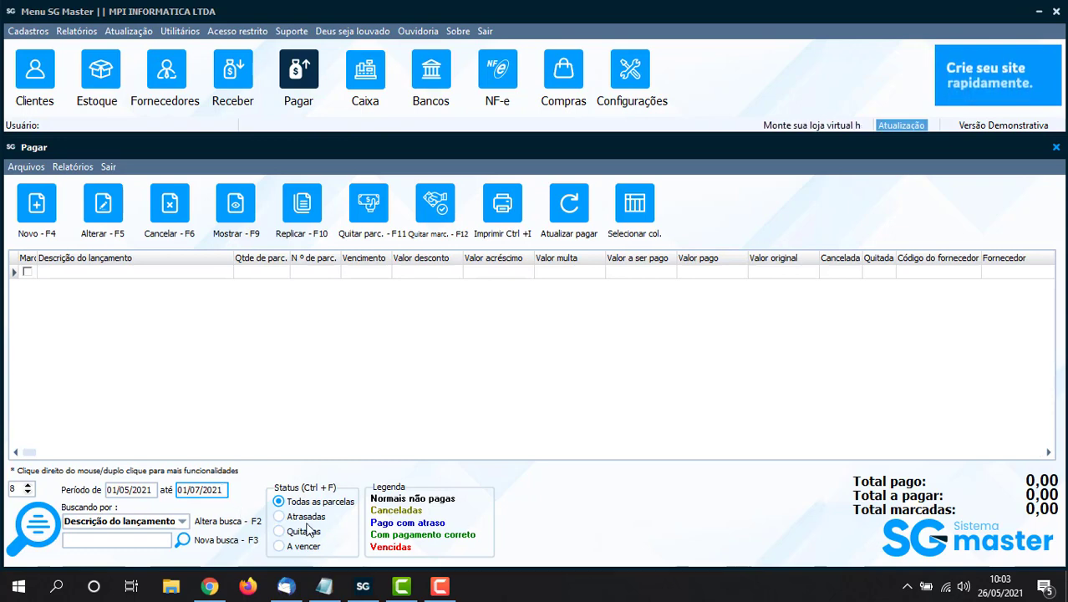
pyautogui.click(116, 540)
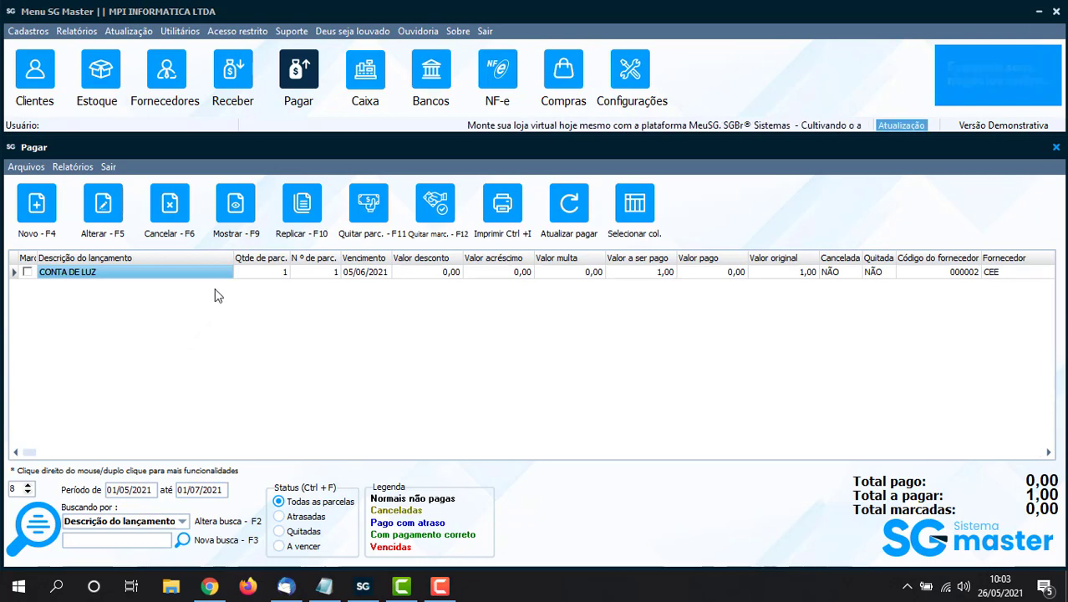
pyautogui.click(247, 275)
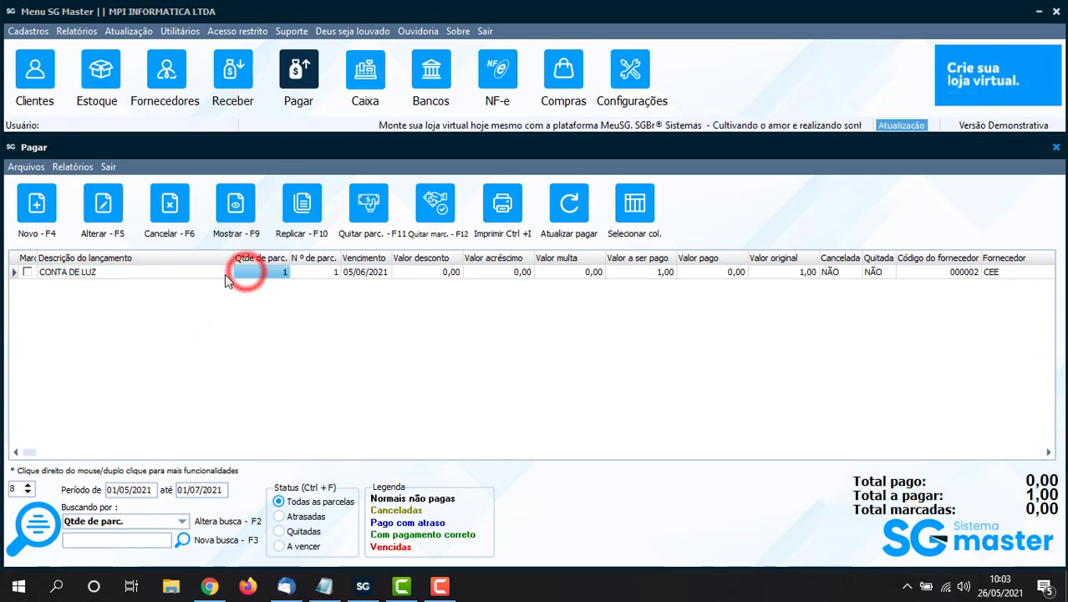
pyautogui.click(225, 278)
pyautogui.click(451, 274)
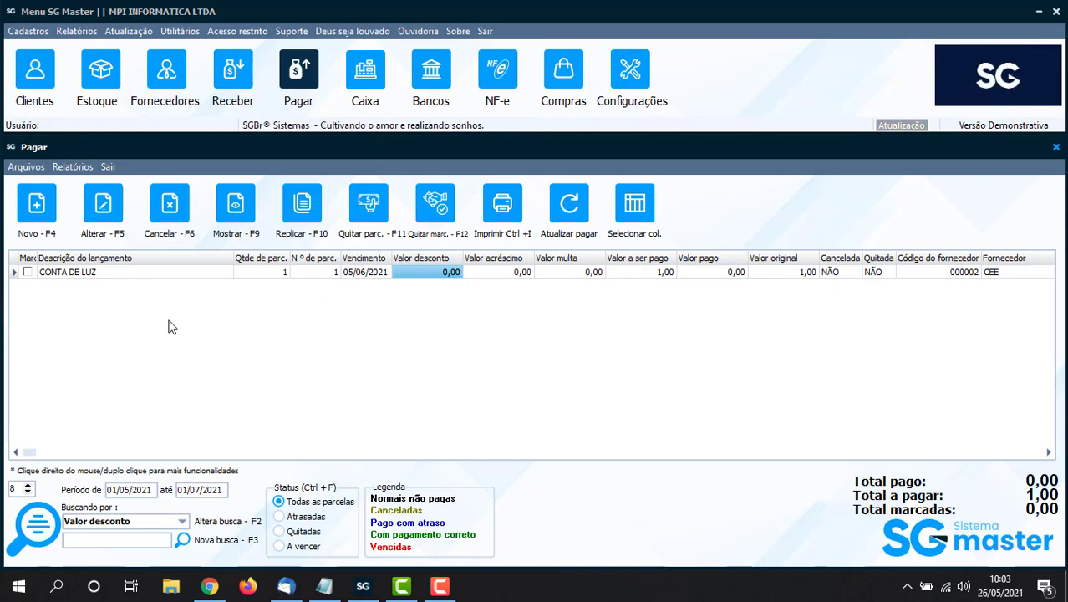
# Step: Examine the CONTA DE LUZ entry's instalment number and description in the payables list
pyautogui.click(319, 274)
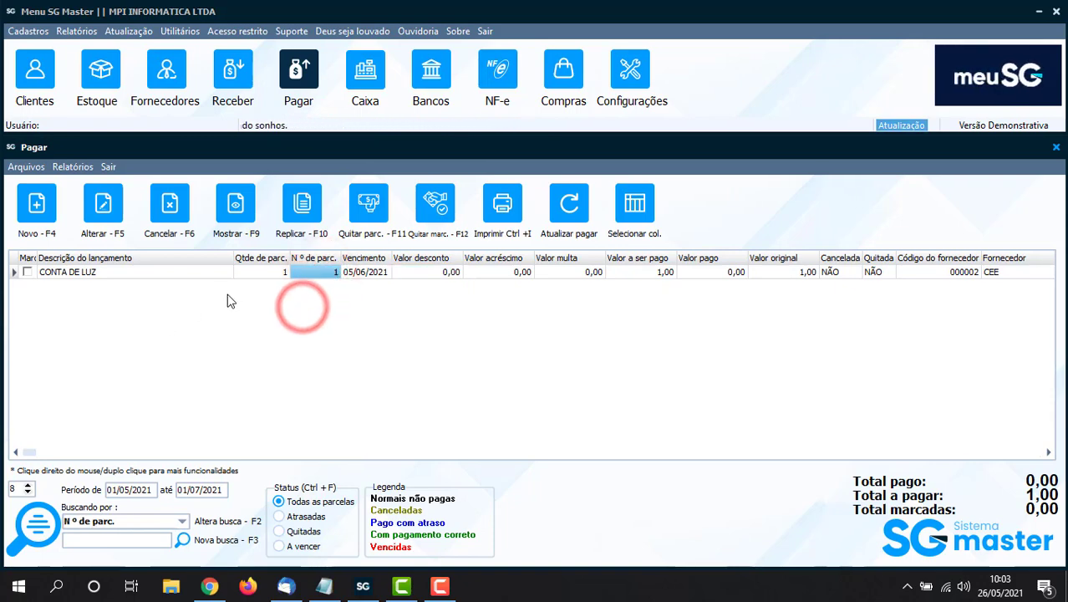
pyautogui.click(197, 272)
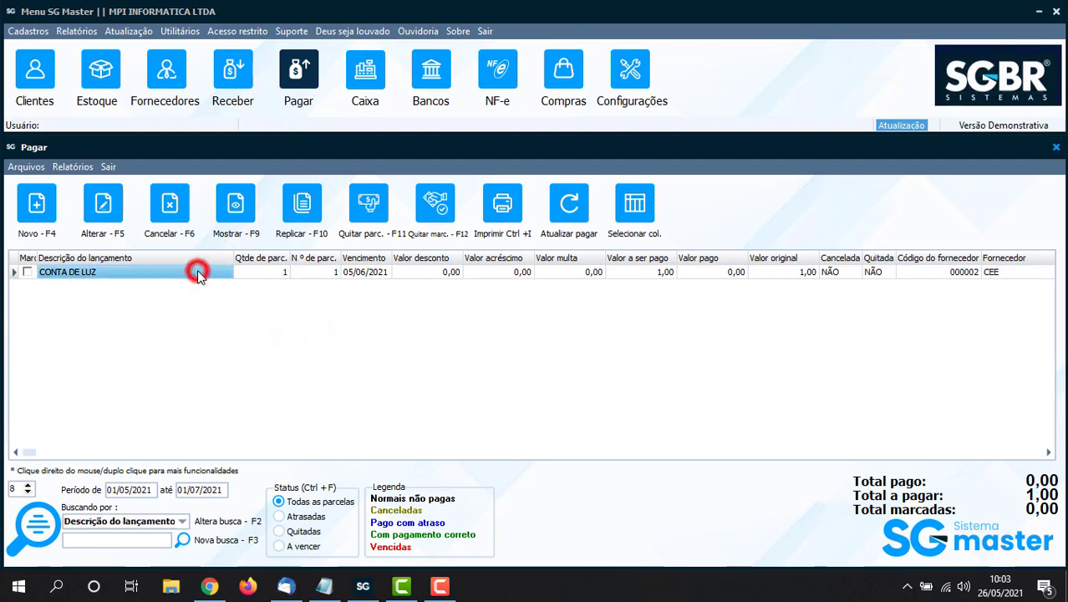
pyautogui.click(311, 275)
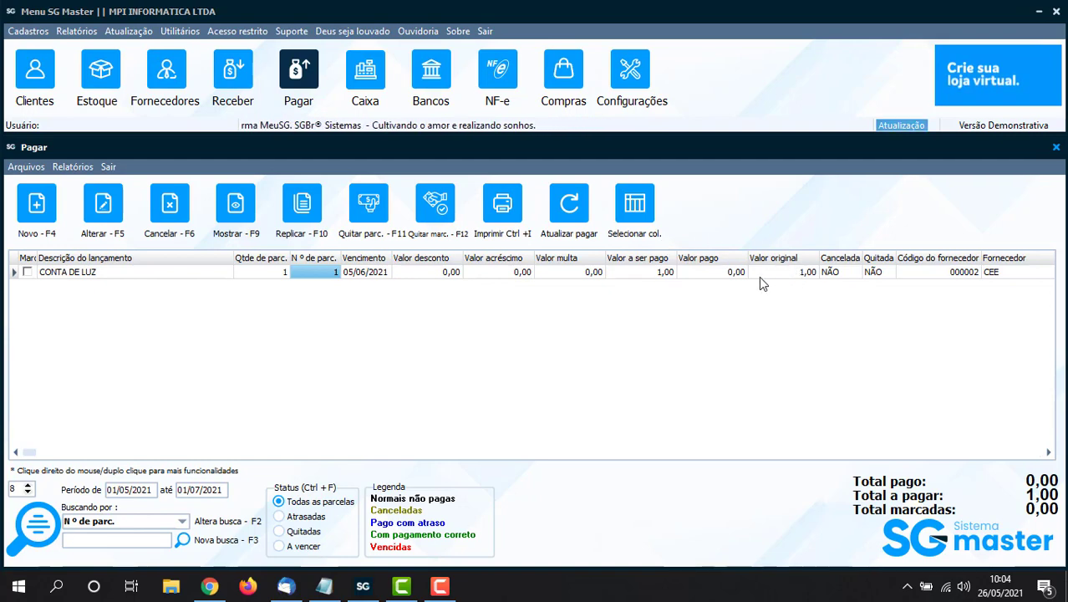
pyautogui.click(80, 276)
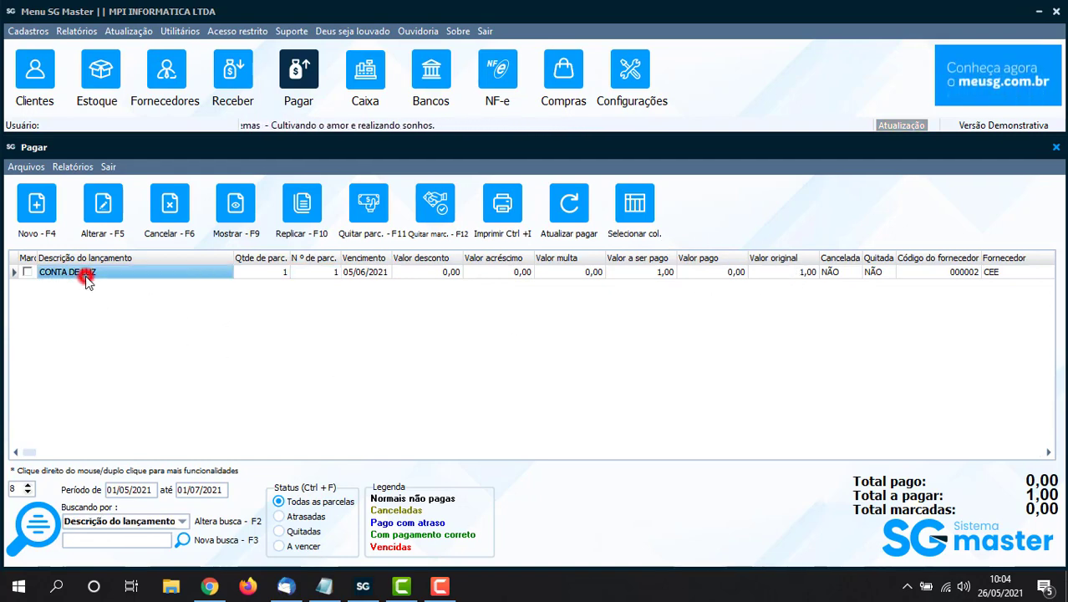
# Step: Start a new payable CONTA DE AGUA with 12 instalments, due date 10/06/2021 and employee code 1 (FUNCIONARIO PADRÃO)
pyautogui.click(40, 202)
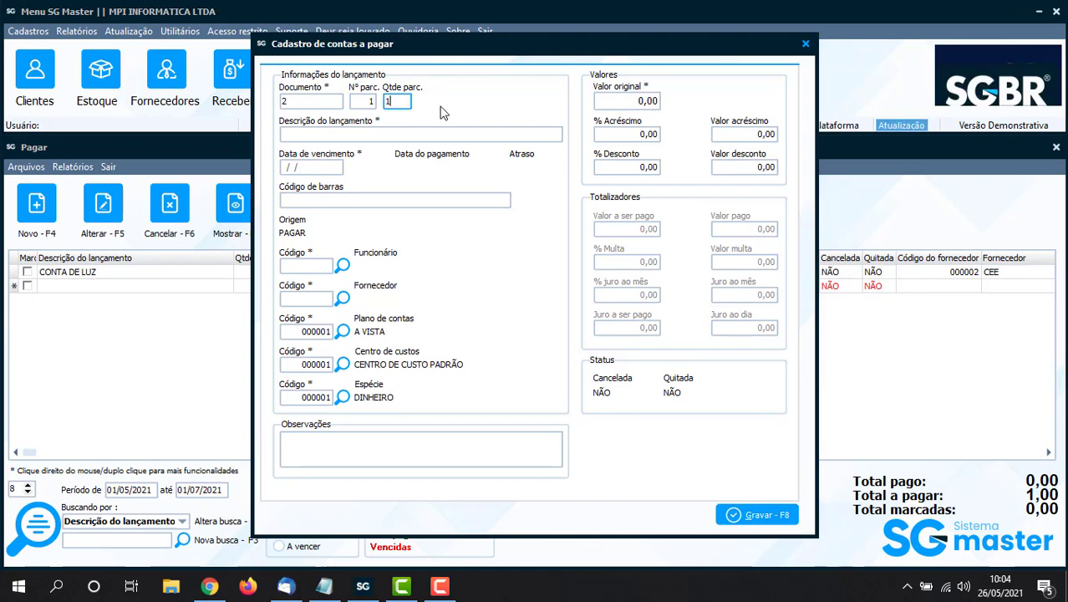
pyautogui.press('Tab')
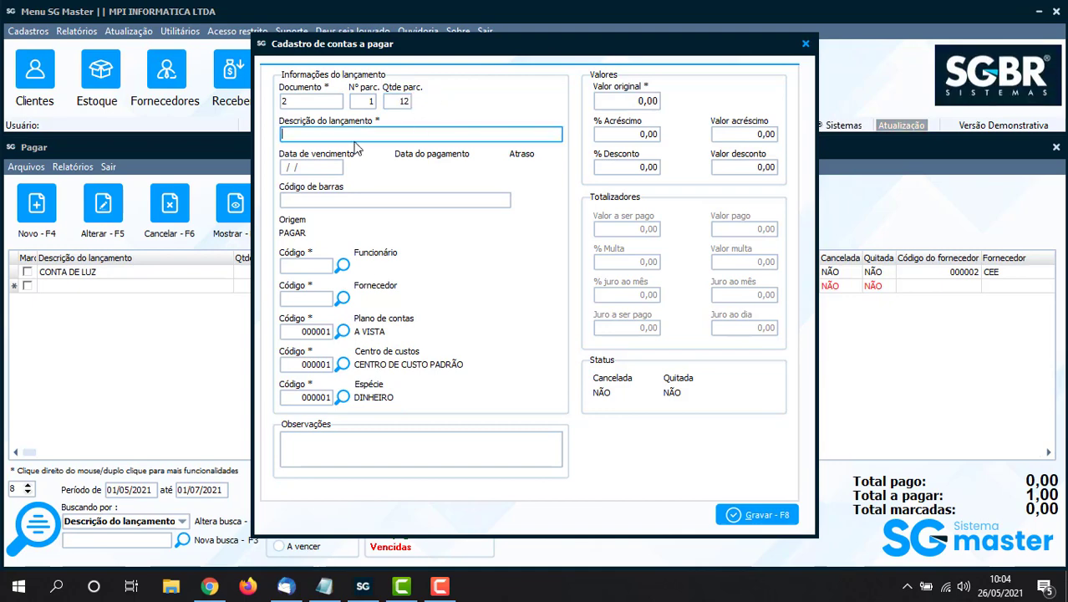
pyautogui.write('CONTA DE AGUA')
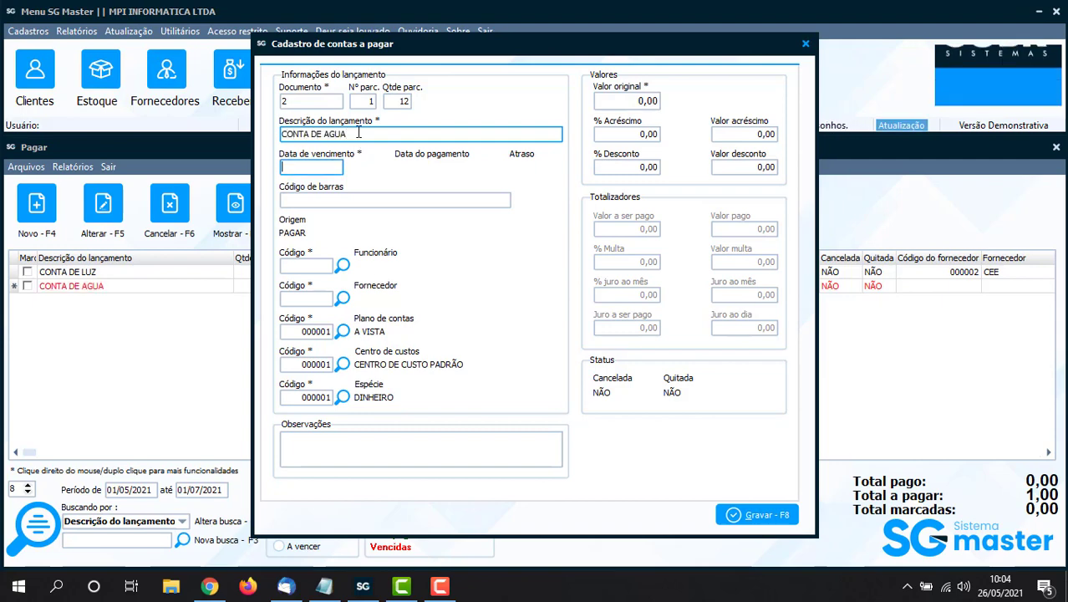
pyautogui.press('Tab')
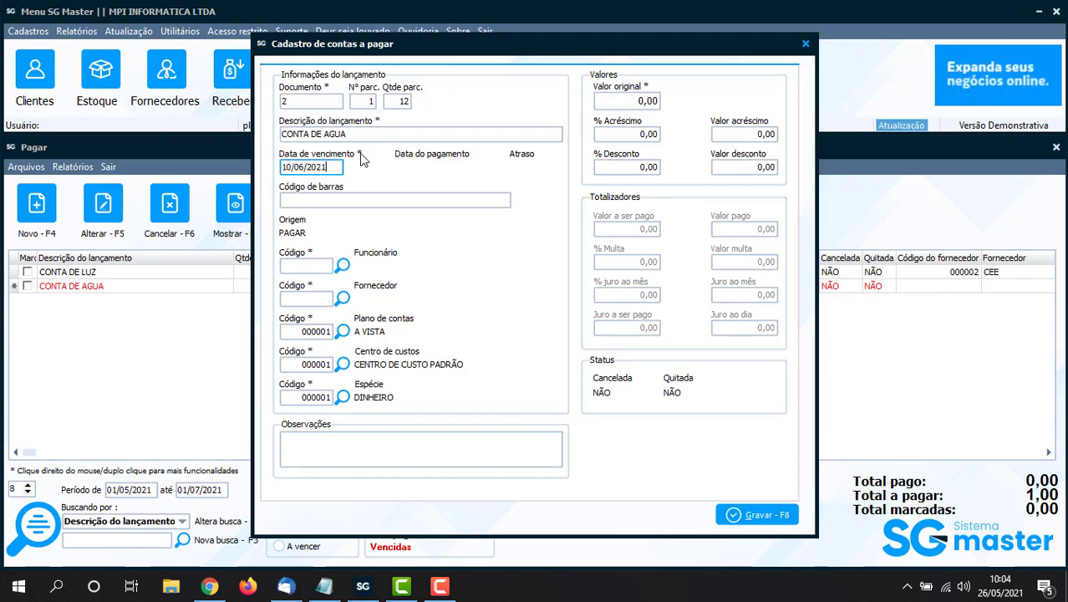
pyautogui.press('Tab')
pyautogui.click(320, 266)
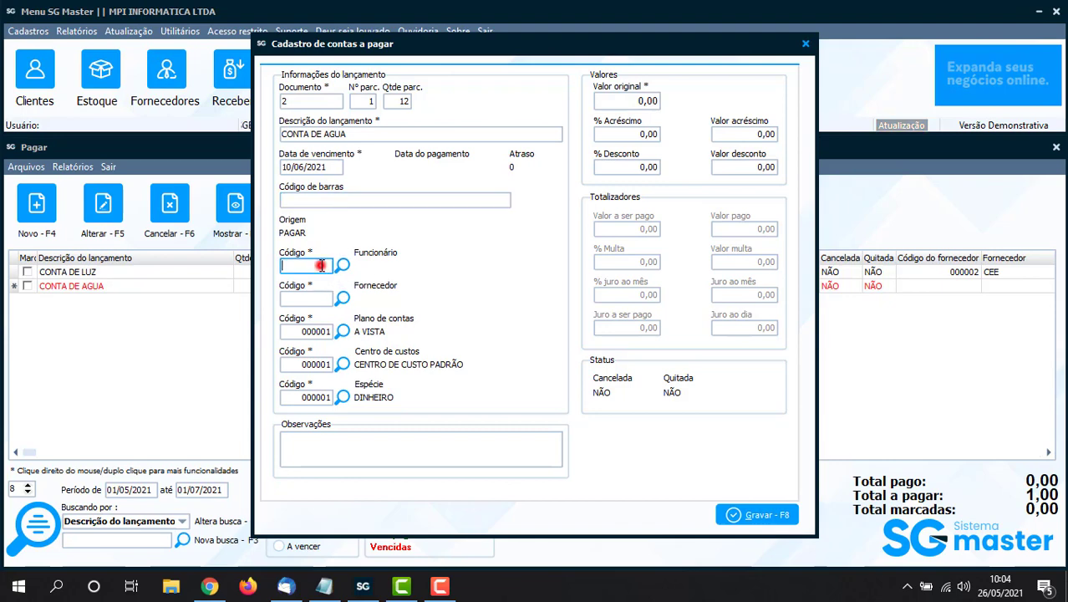
pyautogui.write('1')
pyautogui.press('Tab')
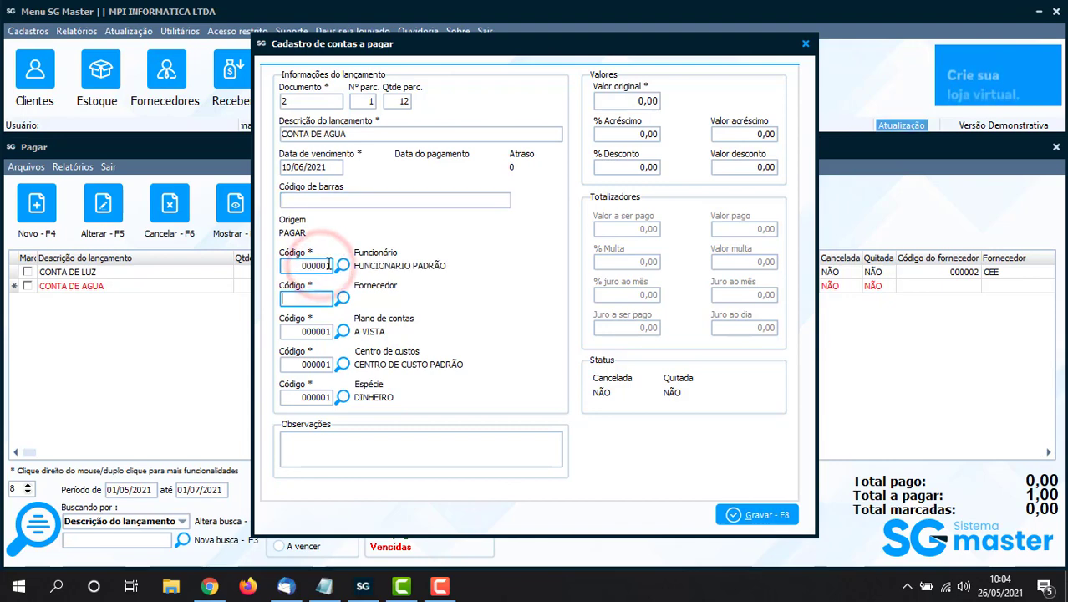
# Step: Start a new supplier CORSAN for the payable, with state RS, municipality SANTO ANTONIO DA PATRULHA and its postal code
pyautogui.click(343, 297)
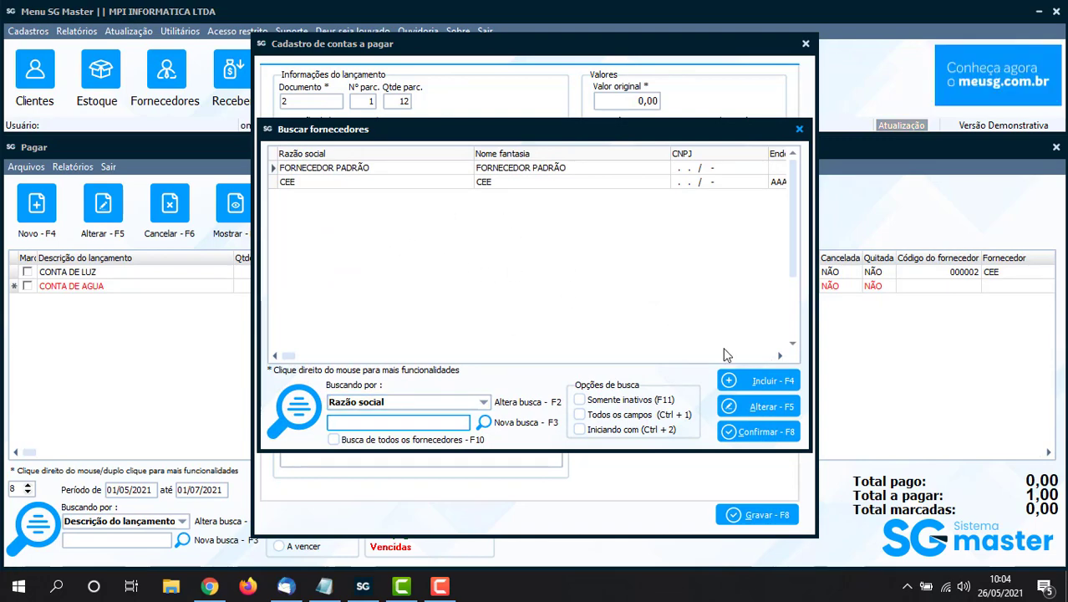
pyautogui.click(752, 380)
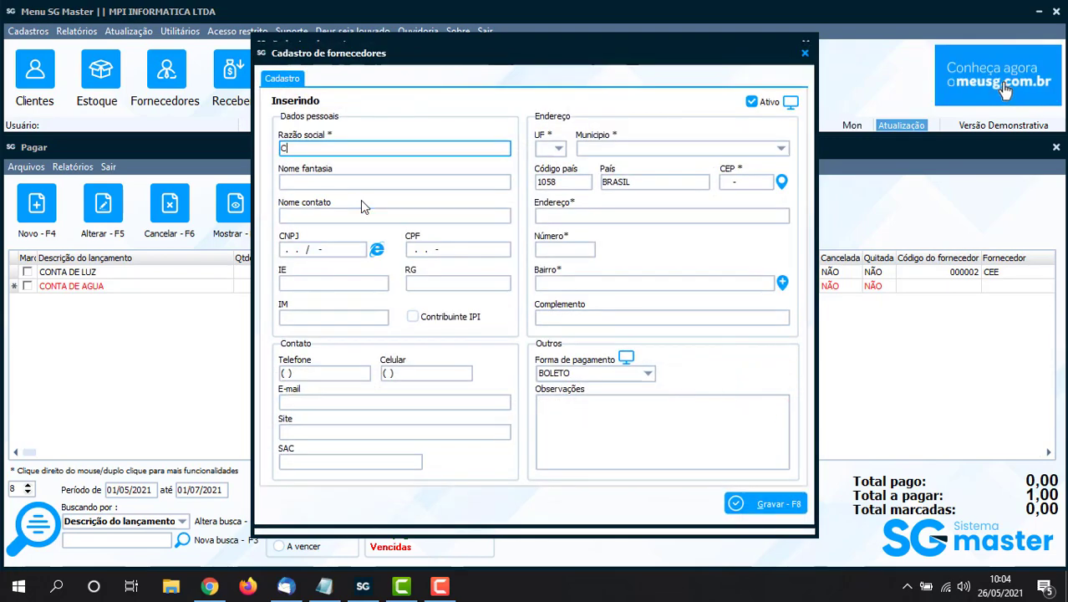
pyautogui.write('CORSAN')
pyautogui.press('Tab')
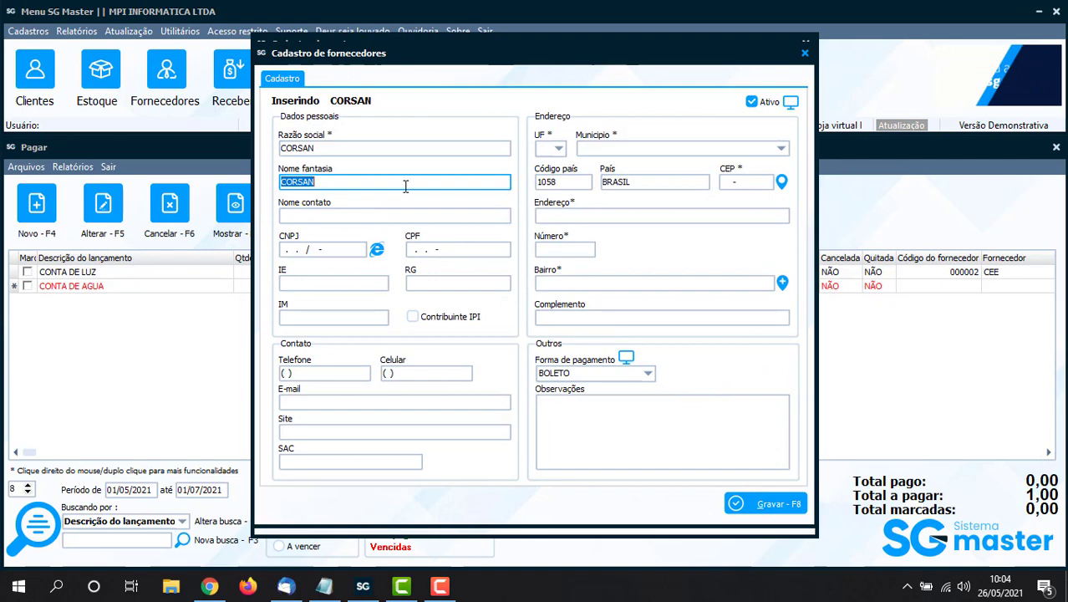
pyautogui.click(548, 149)
pyautogui.write('rs')
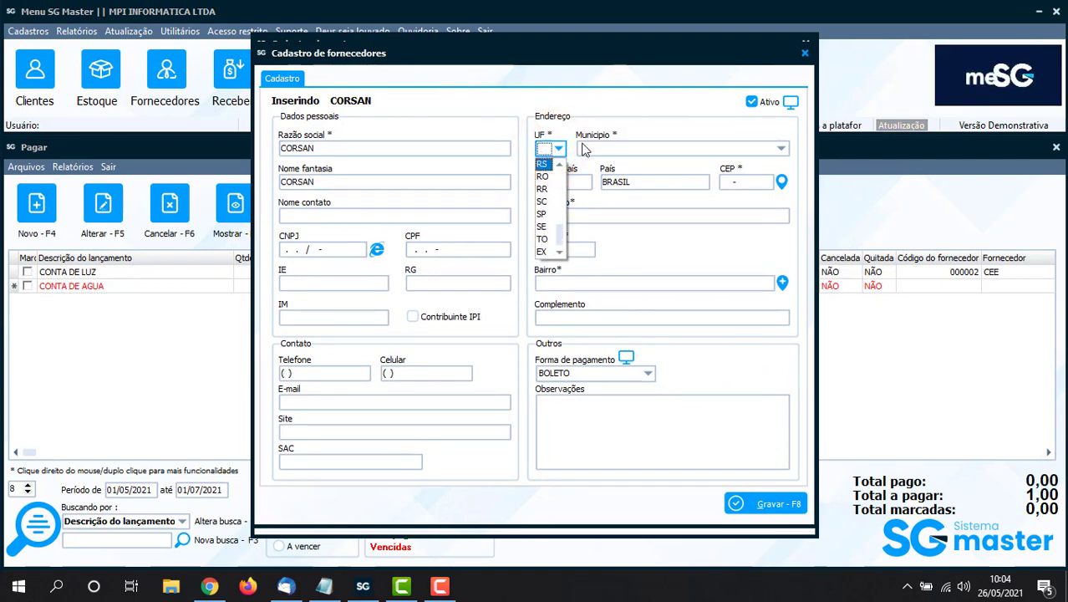
pyautogui.press('Tab')
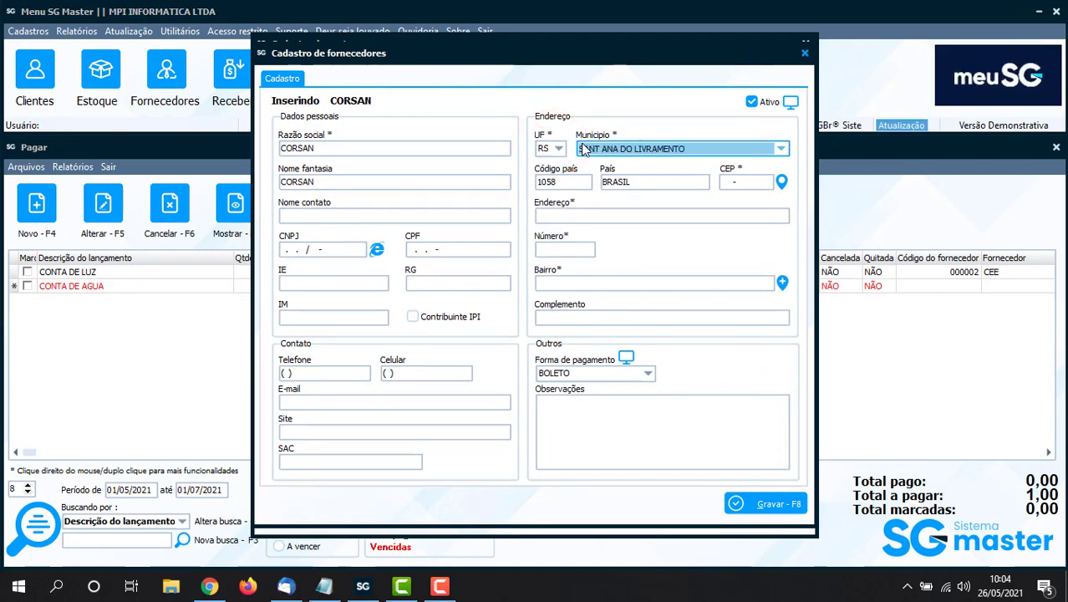
pyautogui.press('Tab')
pyautogui.press('Tab')
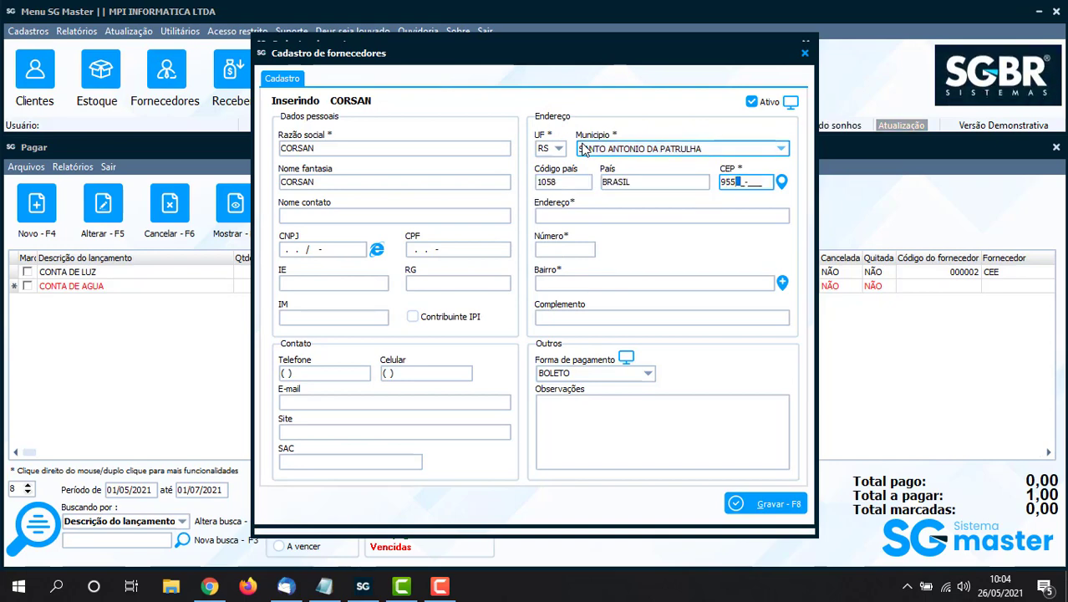
pyautogui.press('Tab')
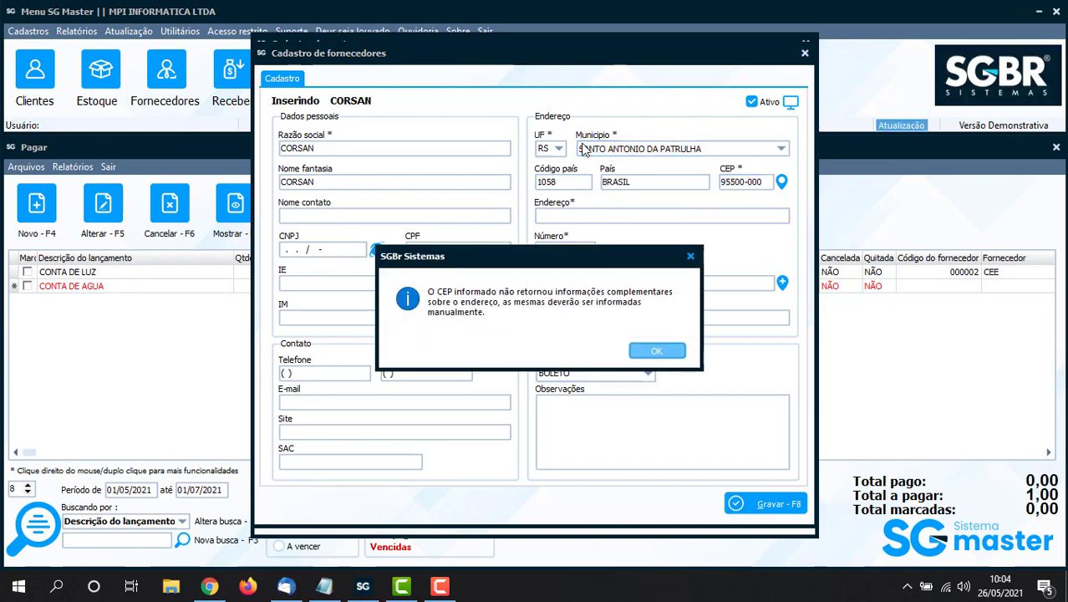
# Step: Fill in the supplier's street, number and district with placeholder values, save it and assign CORSAN to the payable
pyautogui.press('Return')
pyautogui.write('SSSSSSSSSS')
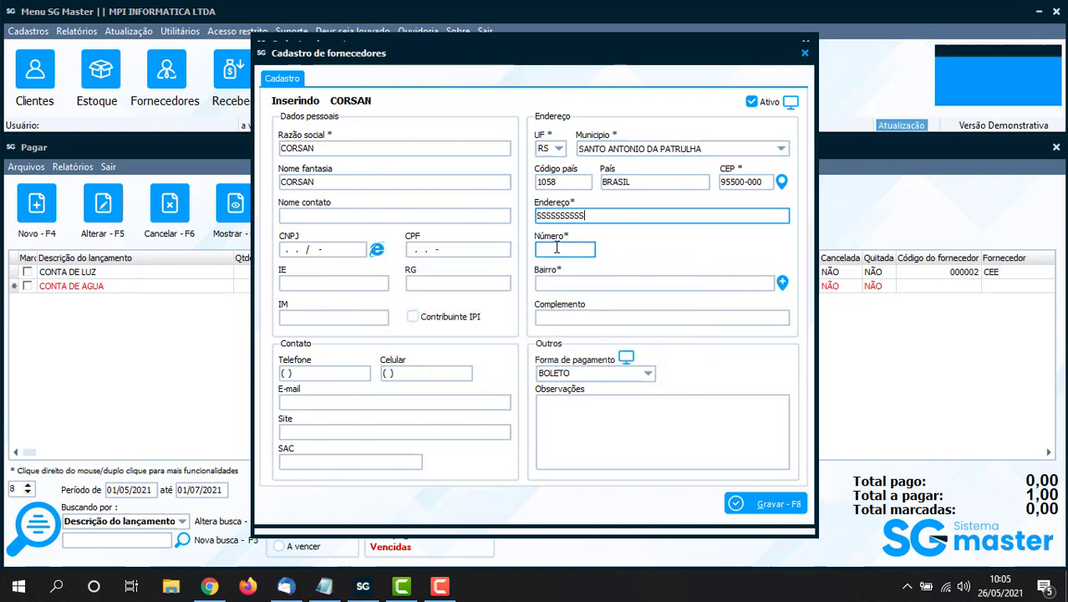
pyautogui.write('SSS')
pyautogui.click(557, 248)
pyautogui.write('1111')
pyautogui.click(561, 282)
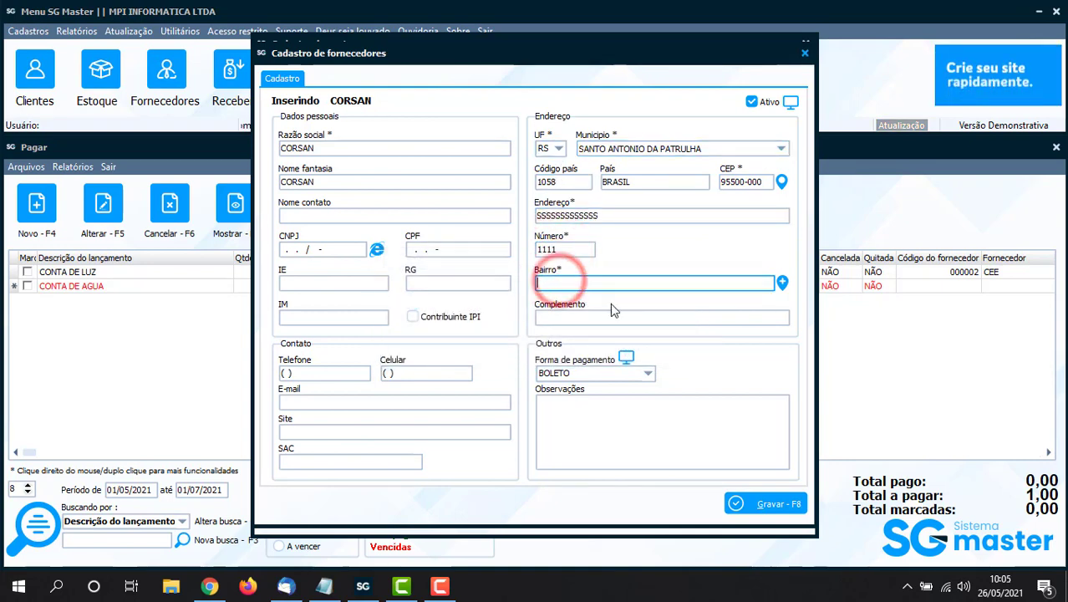
pyautogui.write('AAAAAAAAAA')
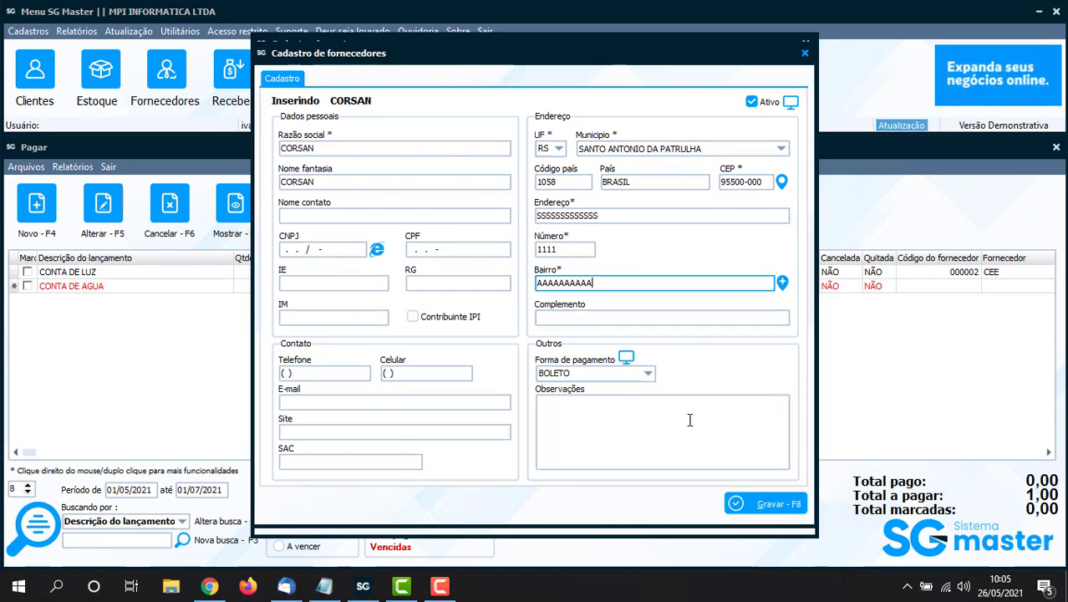
pyautogui.click(750, 504)
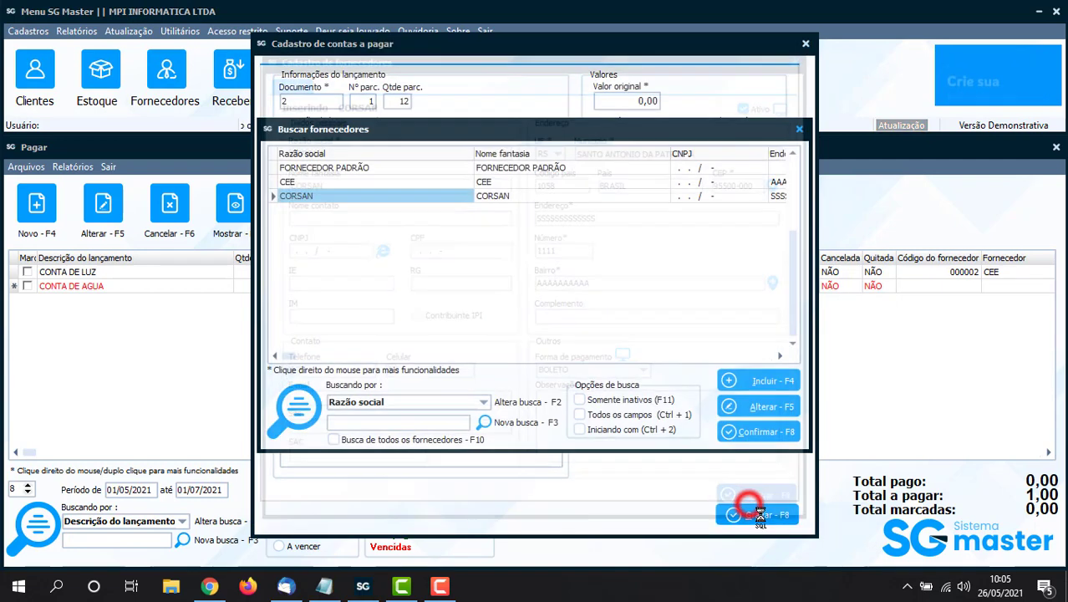
pyautogui.doubleClick(314, 200)
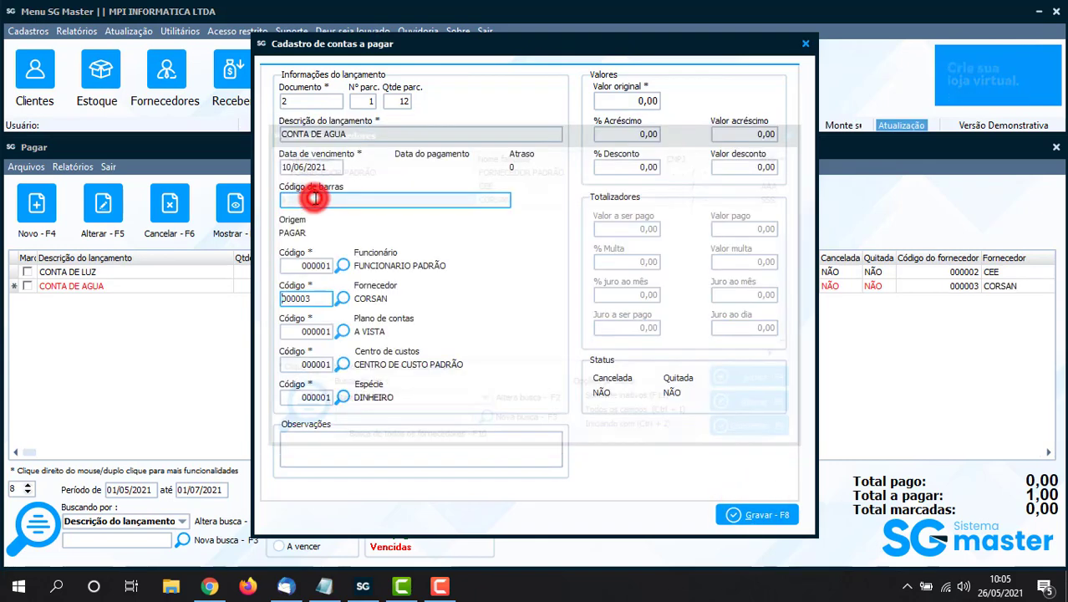
# Step: Assign the account plan DESPESAS MENSAIS FIXAS and the payment type BOLETO - FATURA to the CONTA DE AGUA payable
pyautogui.click(344, 331)
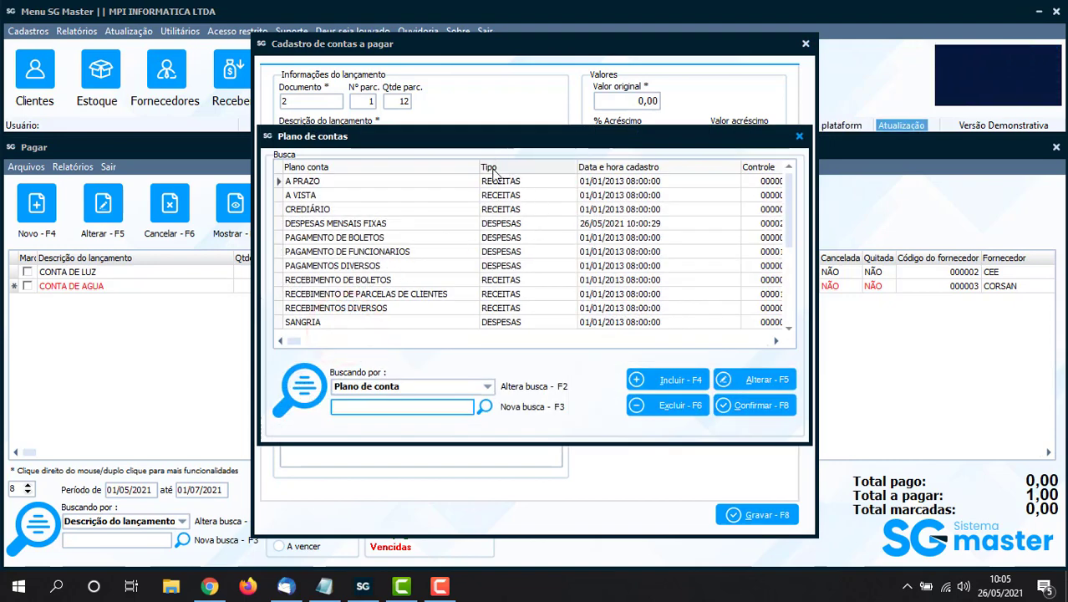
pyautogui.click(493, 169)
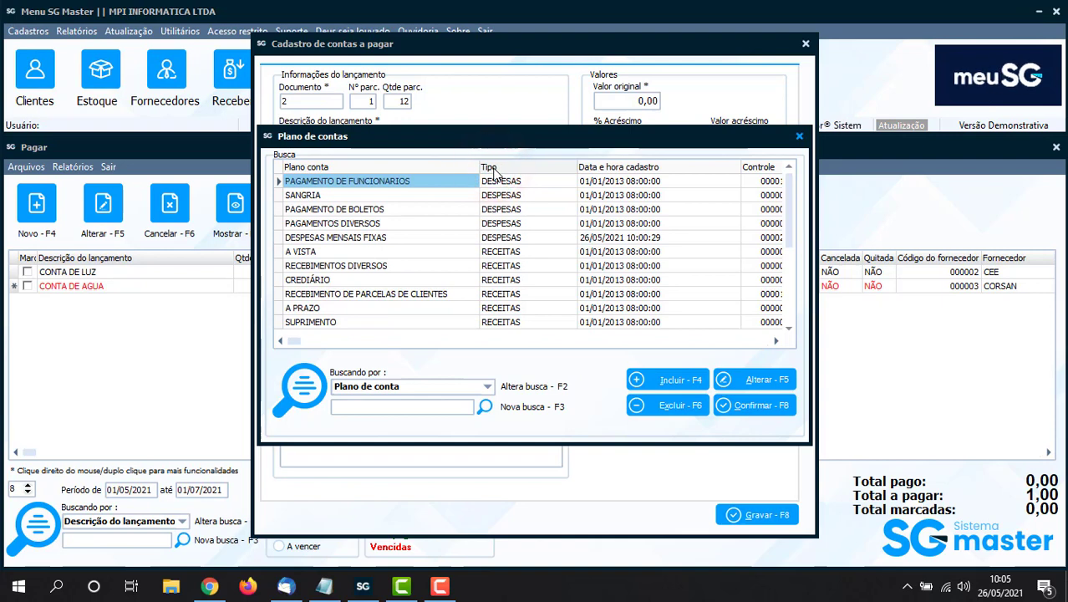
pyautogui.click(360, 240)
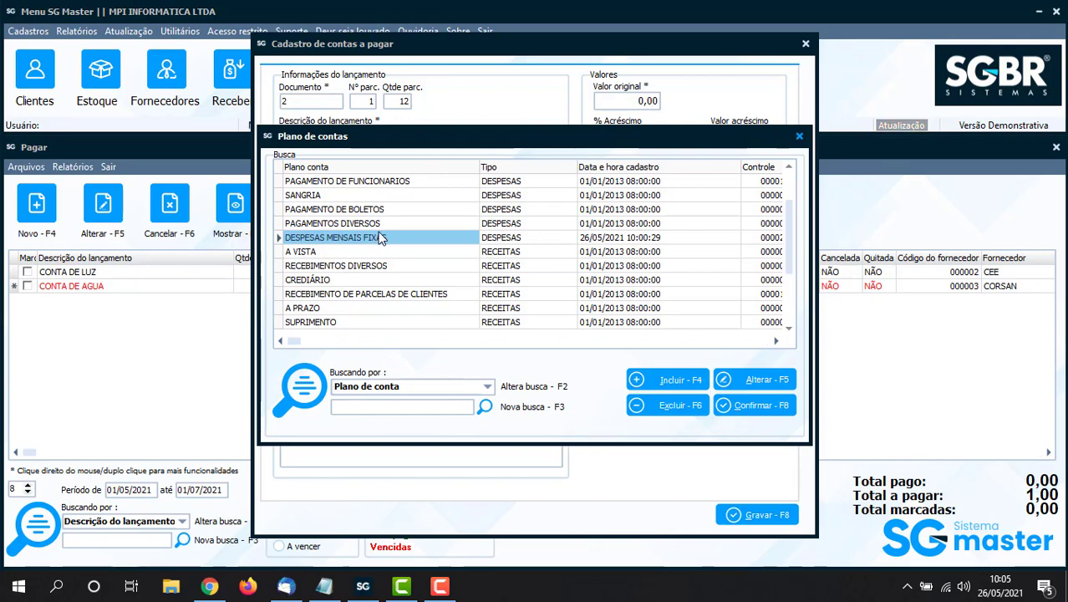
pyautogui.doubleClick(376, 237)
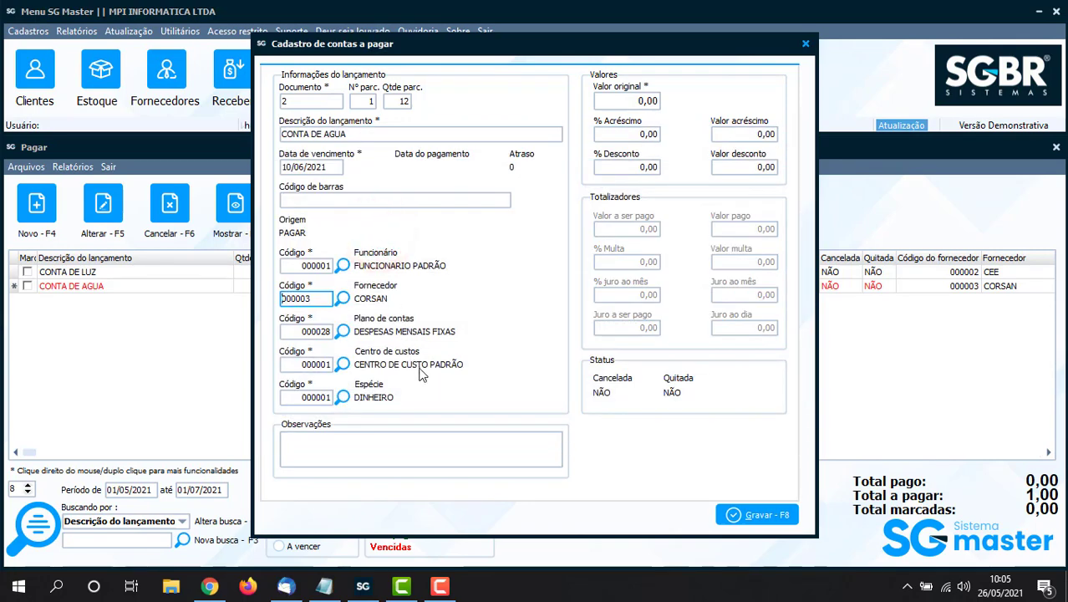
pyautogui.click(340, 398)
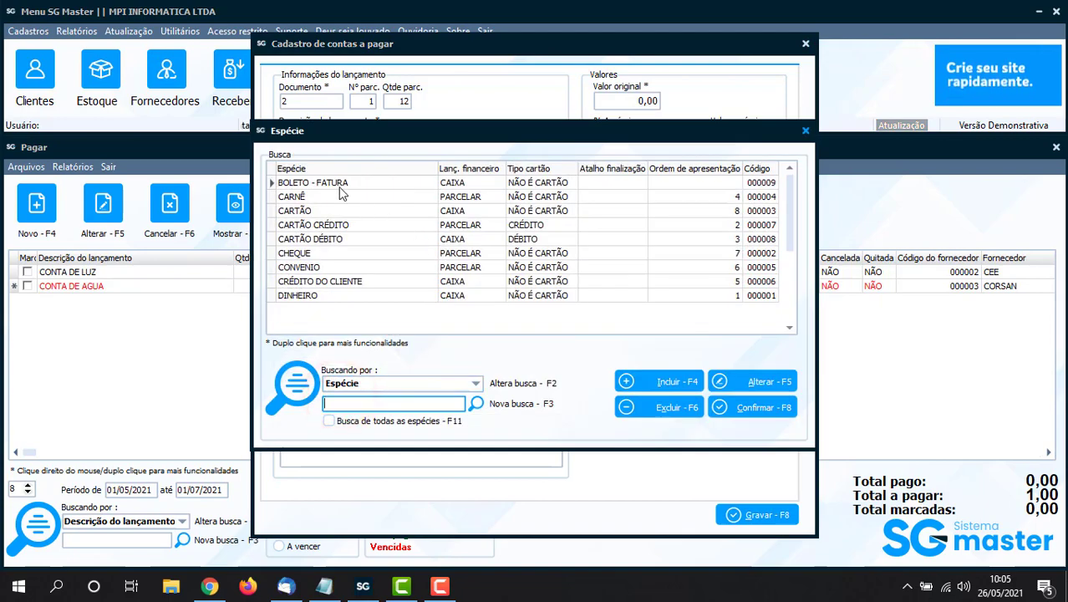
pyautogui.doubleClick(332, 183)
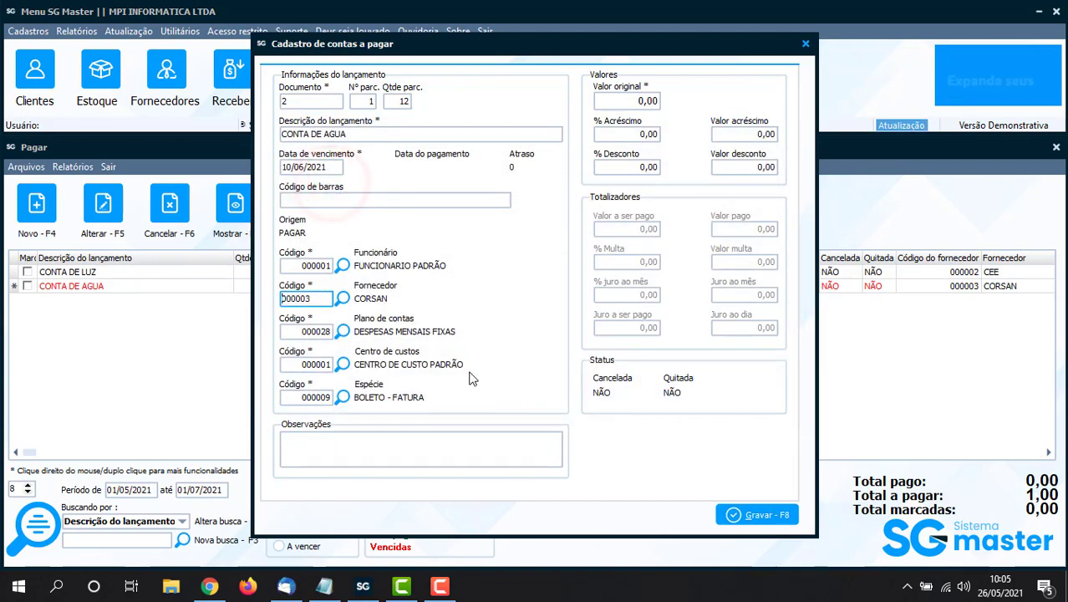
# Step: Set the CONTA DE AGUA payable's original value to 0,01 and save the entry
pyautogui.click(627, 99)
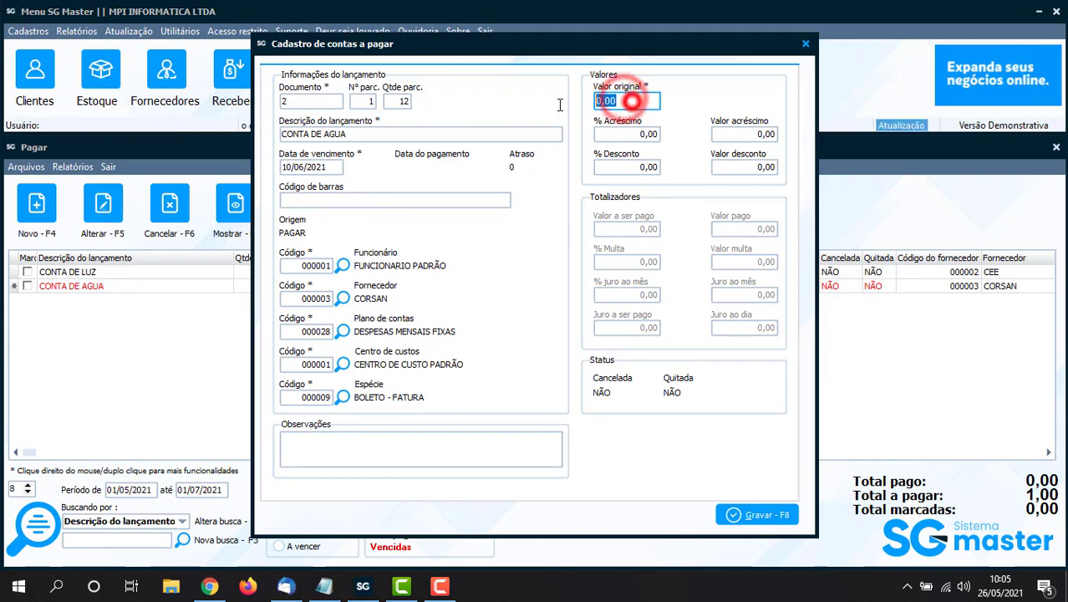
pyautogui.doubleClick(647, 102)
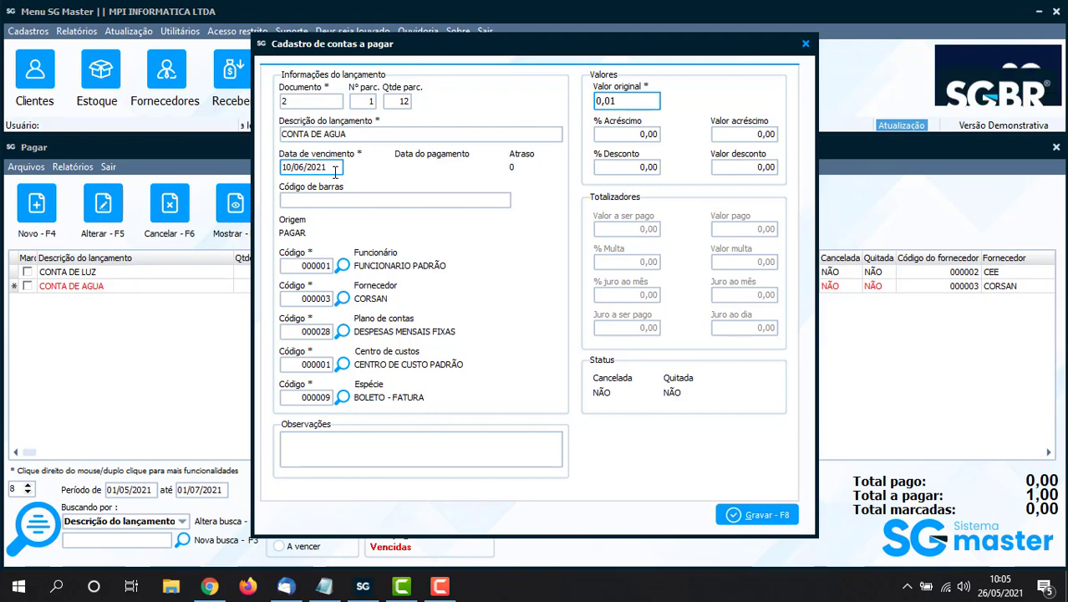
pyautogui.click(752, 512)
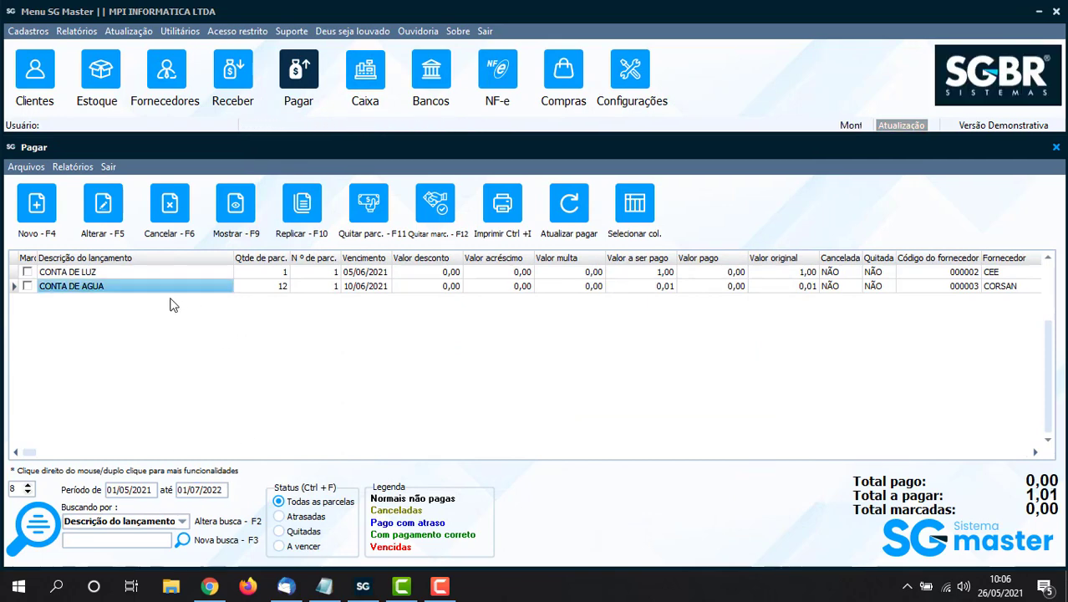
# Step: Replicate the CONTA DE AGUA payable as 11 identical entries, due on day 10 of each month based on 10/06/2021
pyautogui.click(316, 288)
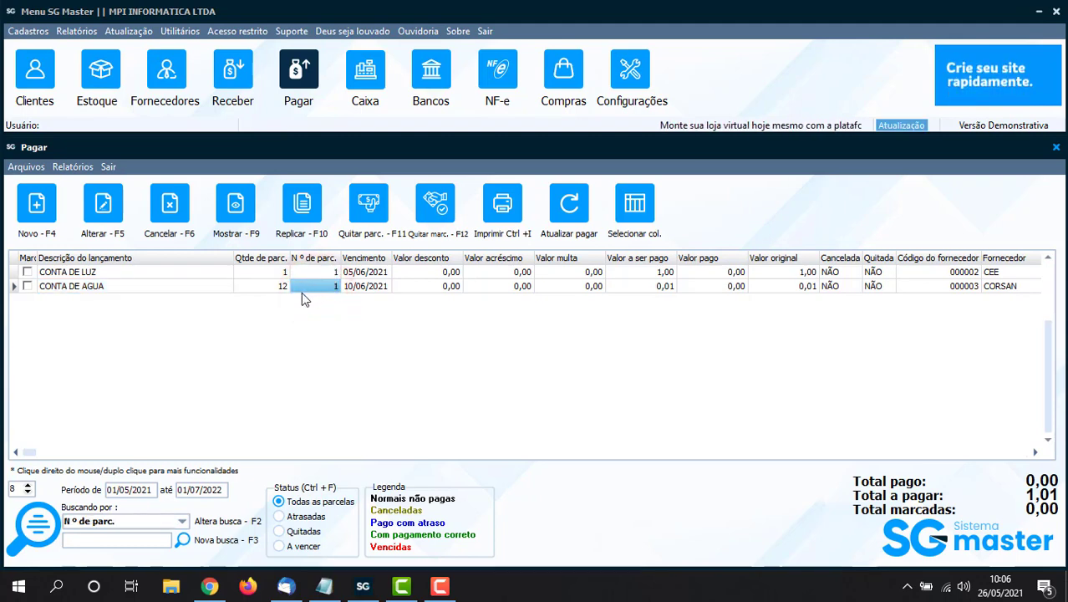
pyautogui.click(267, 288)
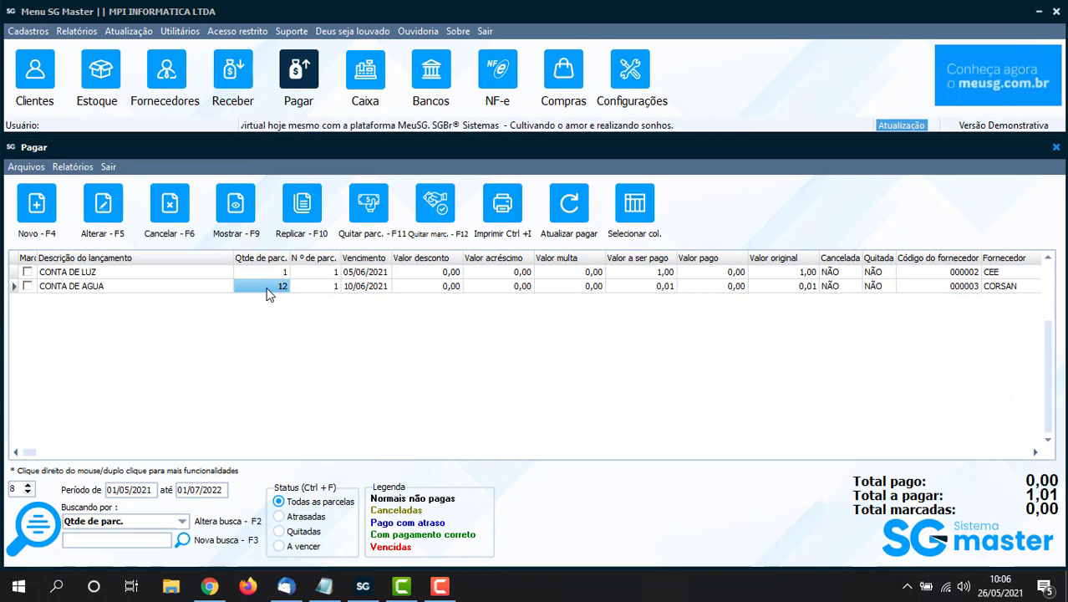
pyautogui.click(195, 288)
pyautogui.rightClick(196, 288)
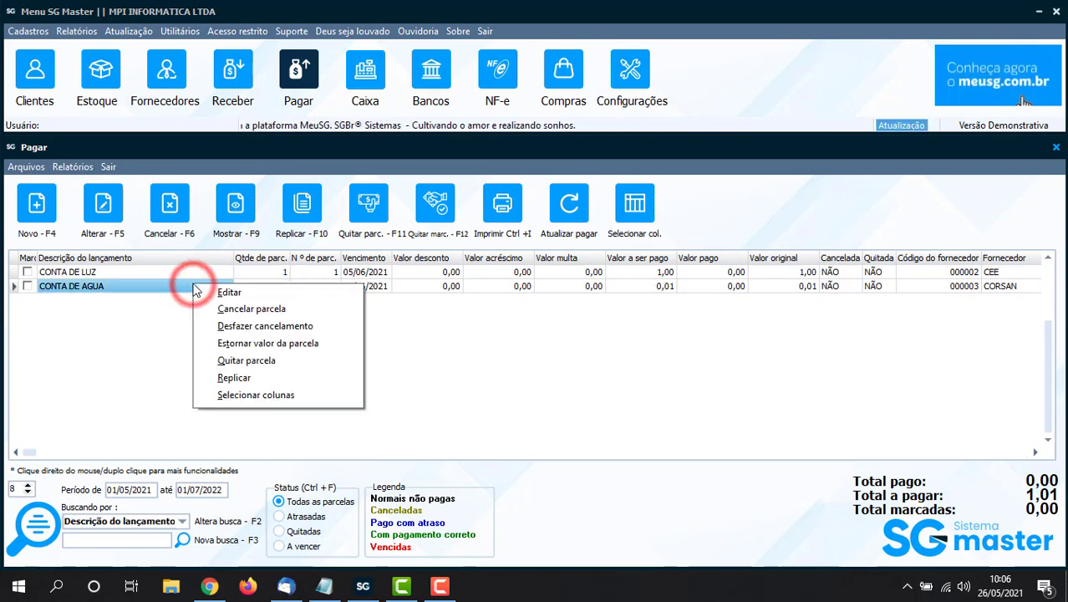
pyautogui.click(246, 382)
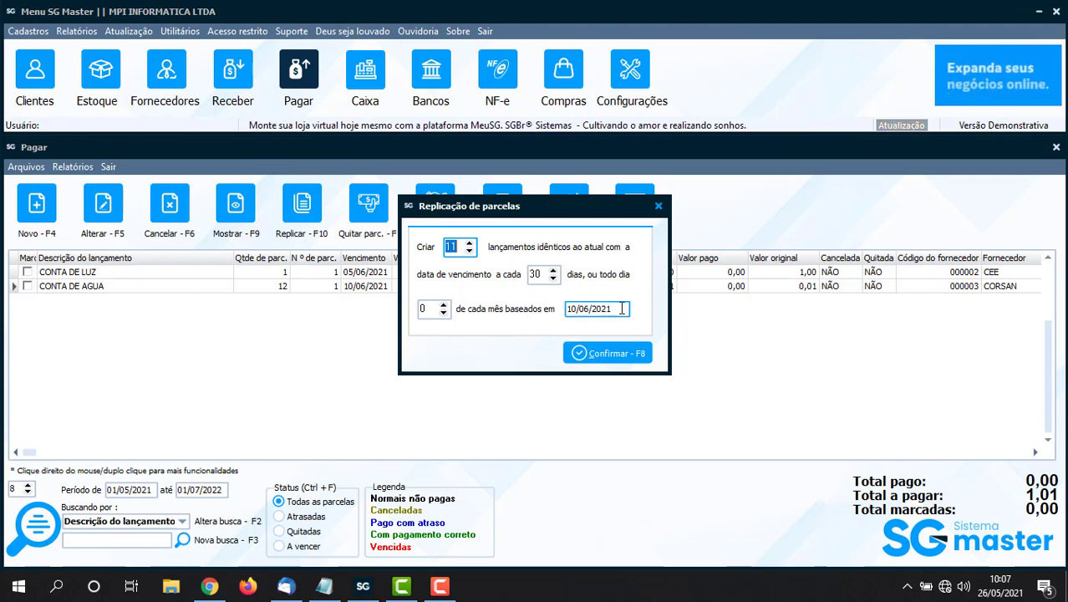
pyautogui.press('Tab')
pyautogui.press('Tab')
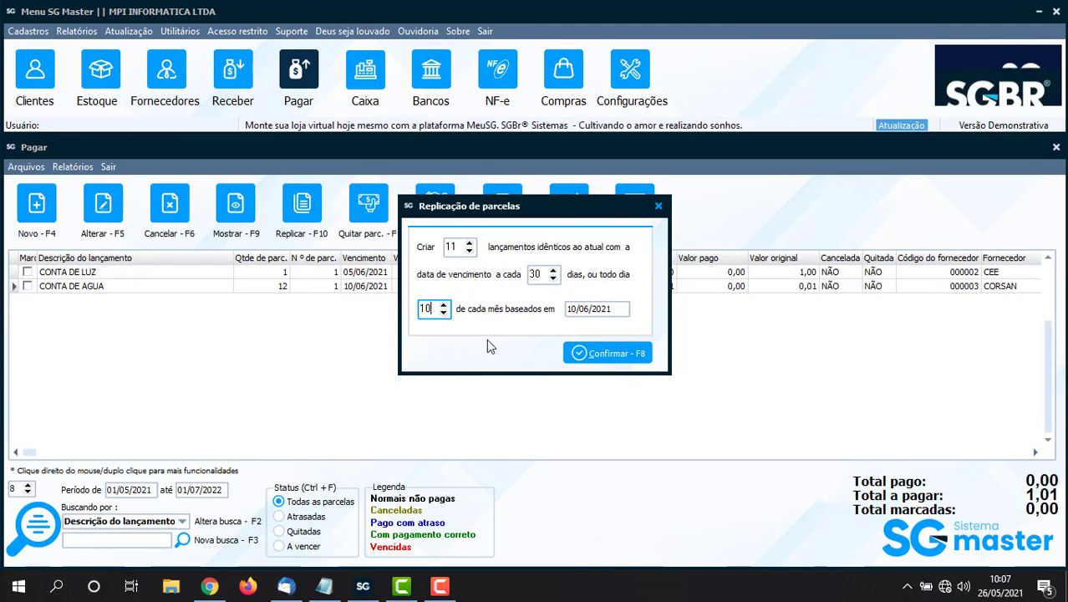
pyautogui.click(605, 355)
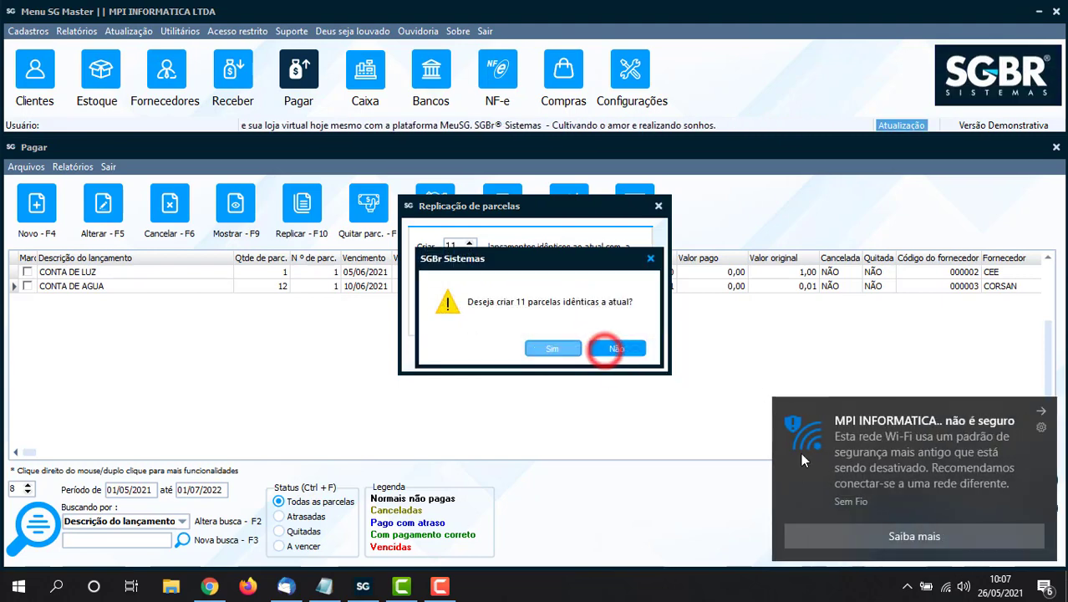
pyautogui.click(549, 350)
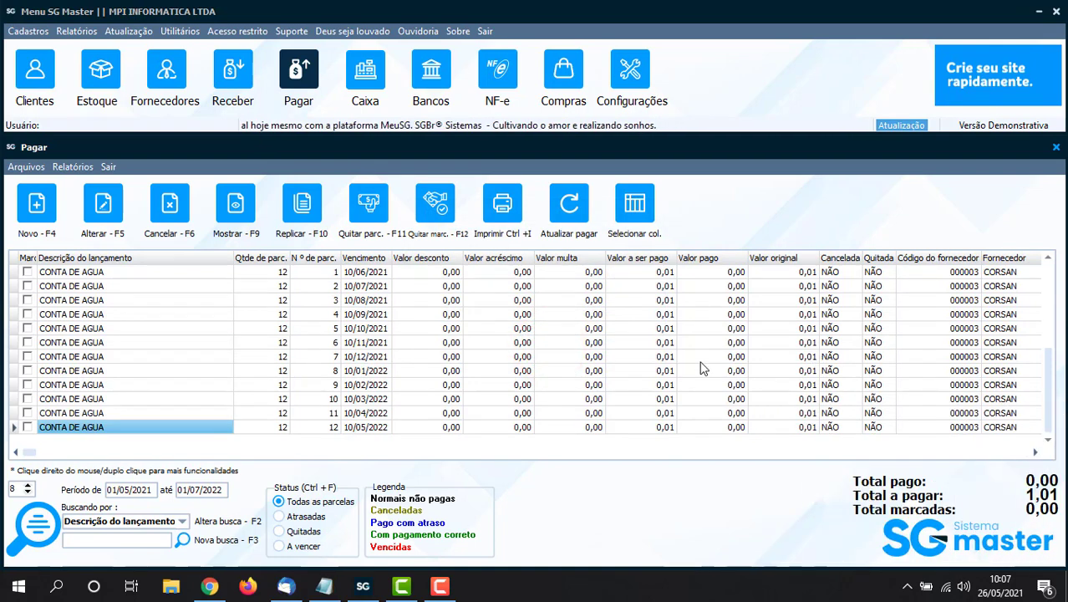
# Step: Examine the instalment numbers, due dates and amounts payable of the replicated CONTA DE AGUA entries
pyautogui.scroll(3, 134, 393)
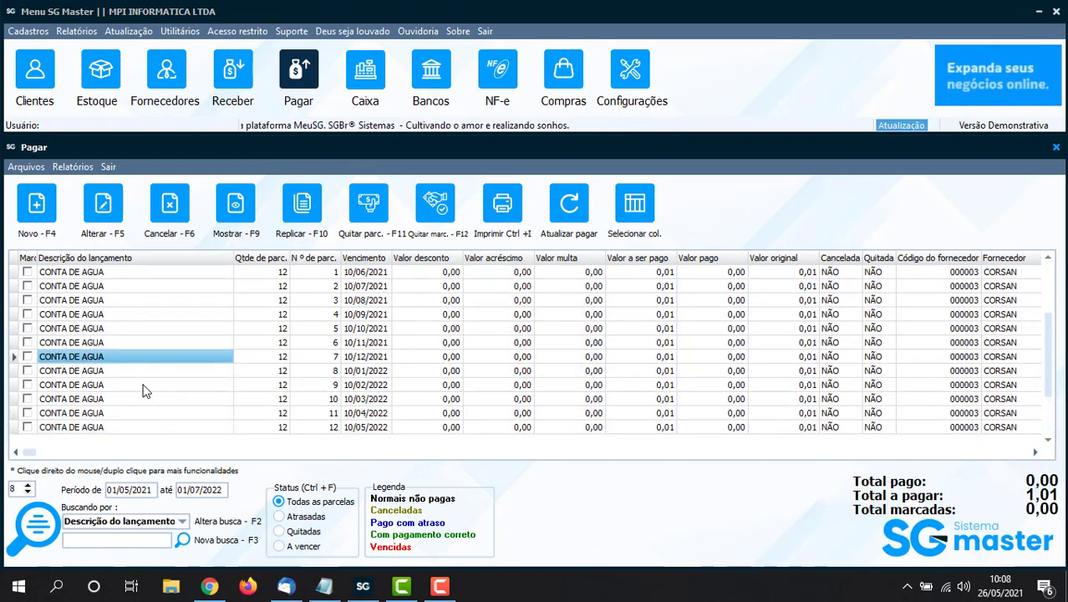
pyautogui.click(119, 288)
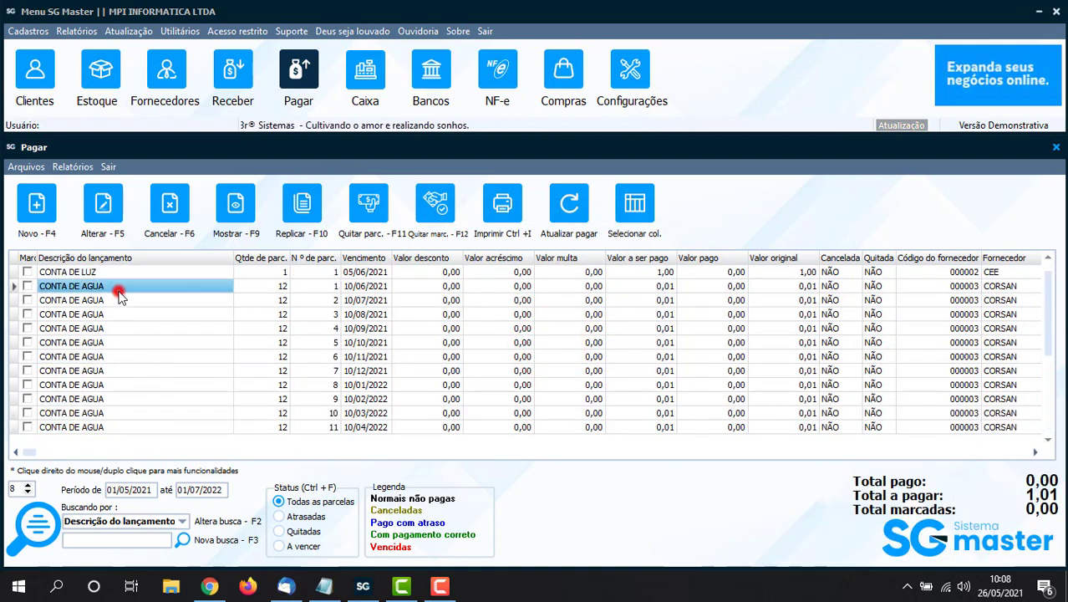
pyautogui.click(310, 286)
pyautogui.click(314, 300)
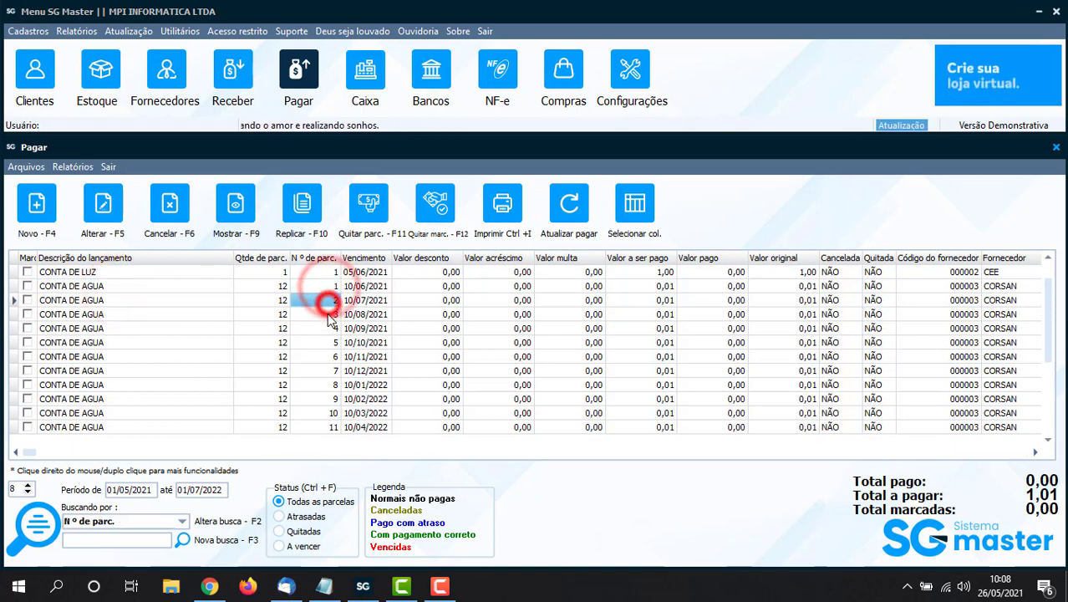
pyautogui.click(326, 314)
pyautogui.click(324, 328)
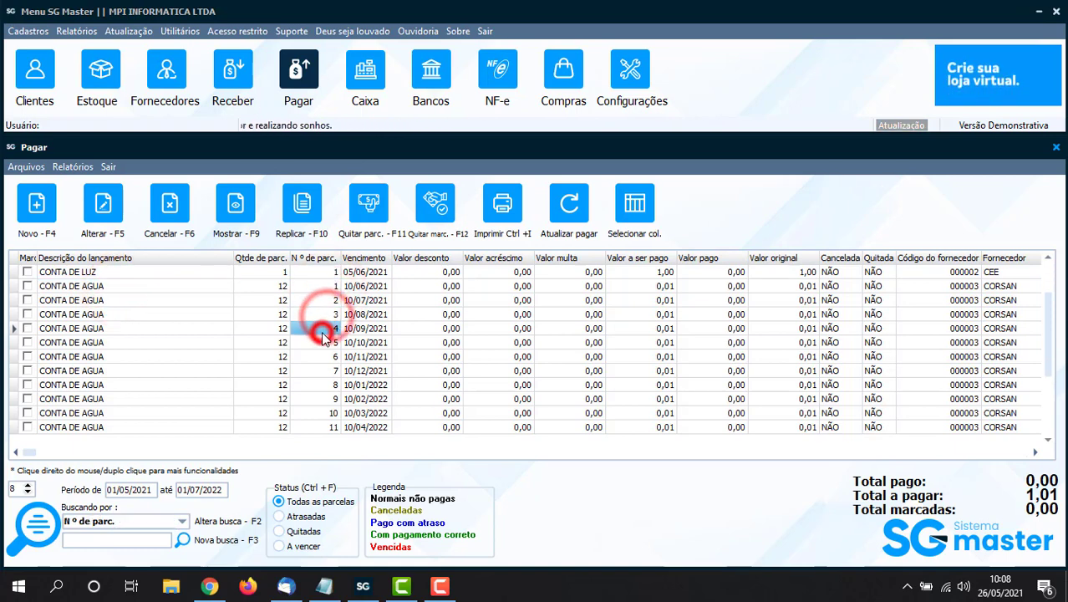
pyautogui.click(372, 288)
pyautogui.click(368, 300)
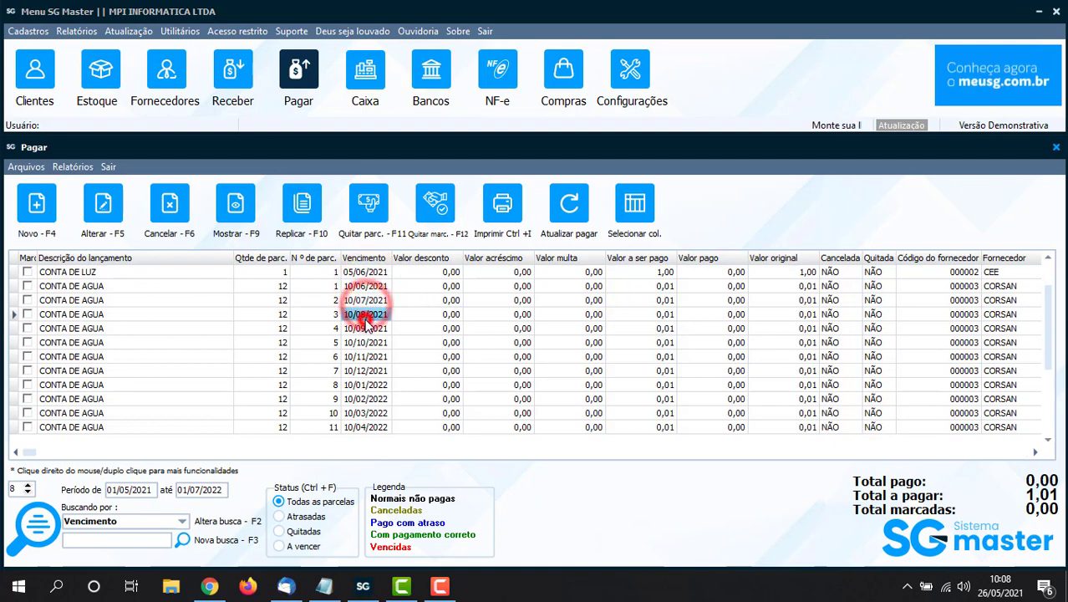
pyautogui.click(366, 315)
pyautogui.click(664, 300)
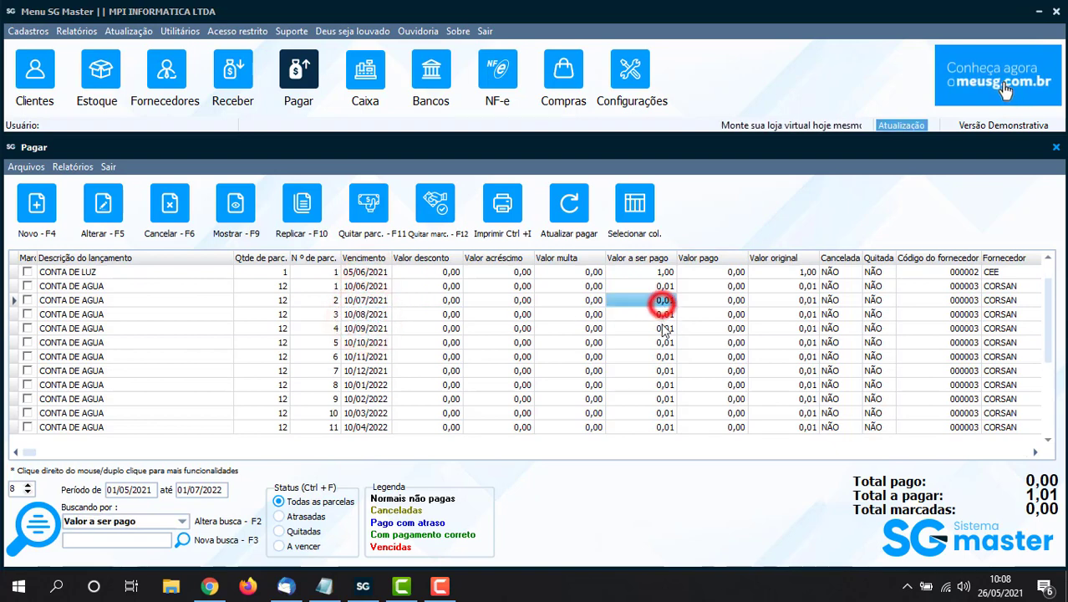
pyautogui.click(664, 314)
pyautogui.click(664, 327)
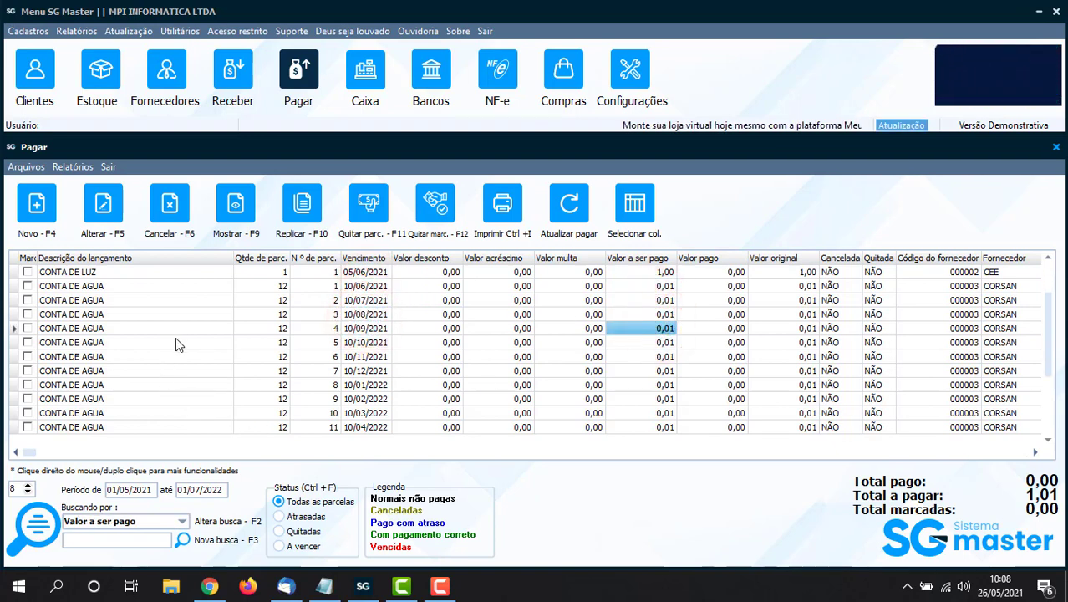
pyautogui.press('Up')
pyautogui.press('Up')
pyautogui.press('Up')
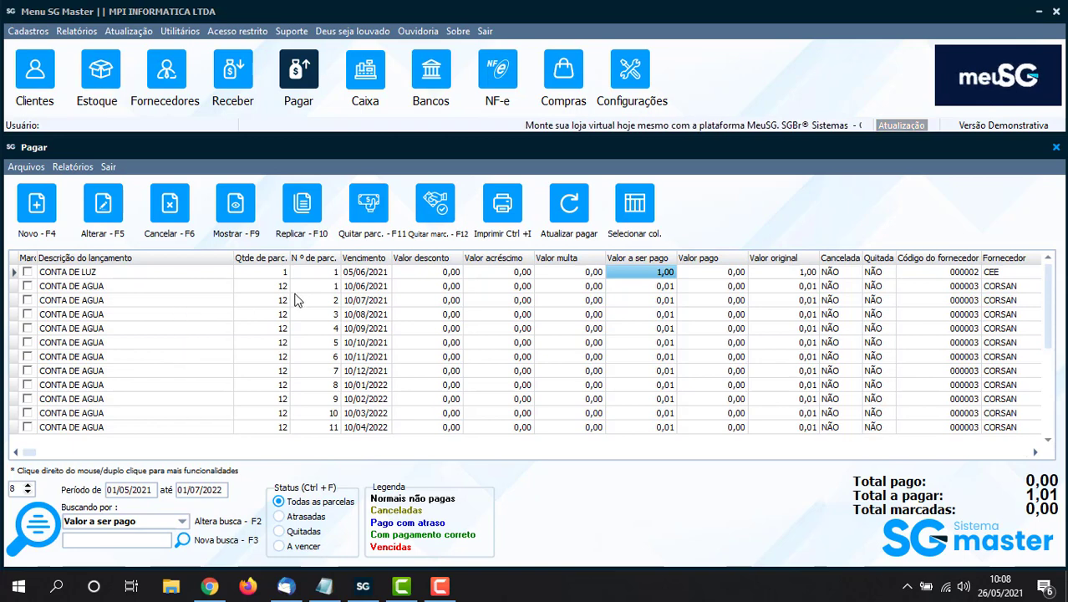
pyautogui.click(268, 298)
pyautogui.click(267, 286)
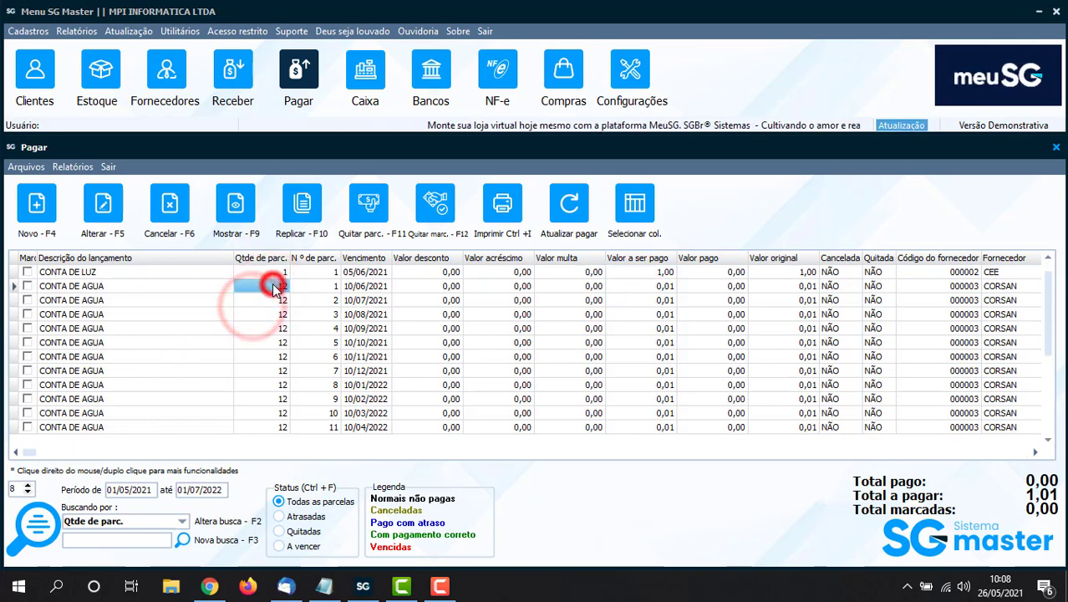
pyautogui.click(365, 286)
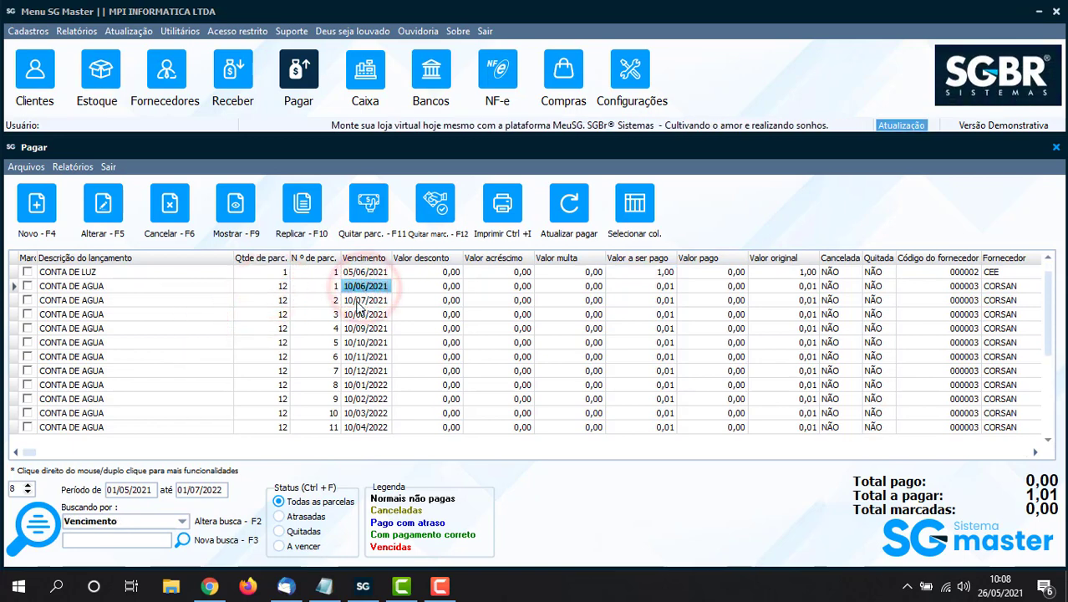
pyautogui.click(361, 299)
# Step: Set the original value of the first CONTA DE AGUA instalment, due 10/06/2021, to 60,00 and save it
pyautogui.click(355, 285)
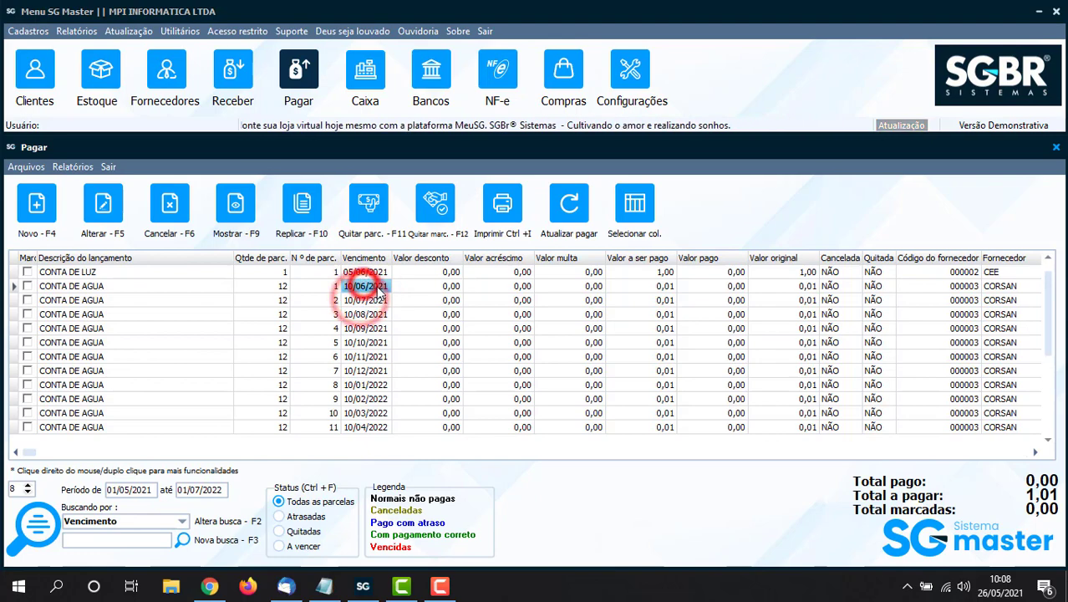
pyautogui.doubleClick(355, 286)
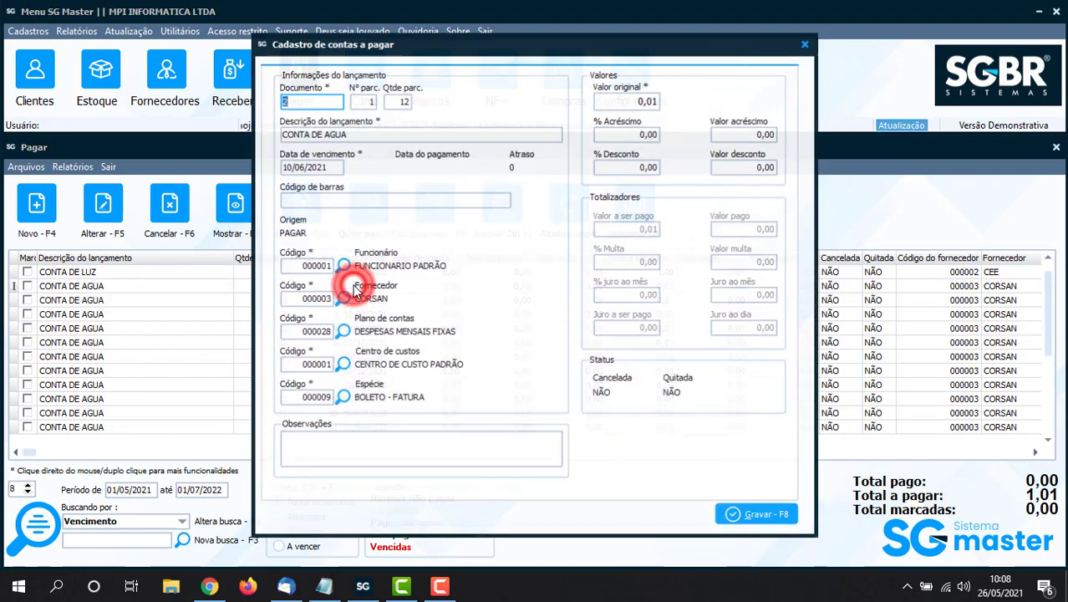
pyautogui.click(647, 100)
pyautogui.doubleClick(648, 100)
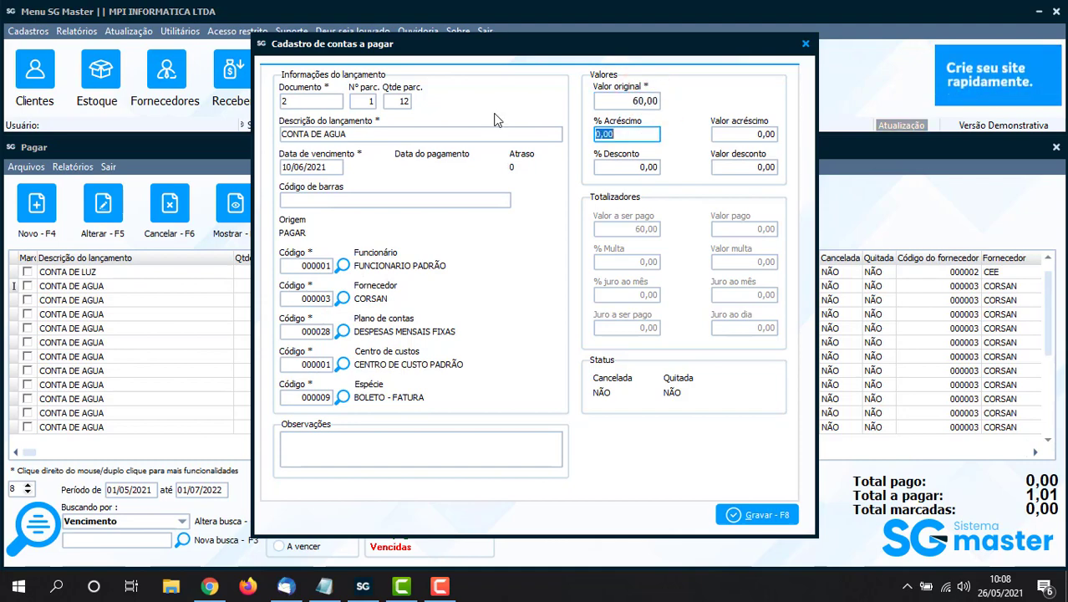
pyautogui.click(756, 513)
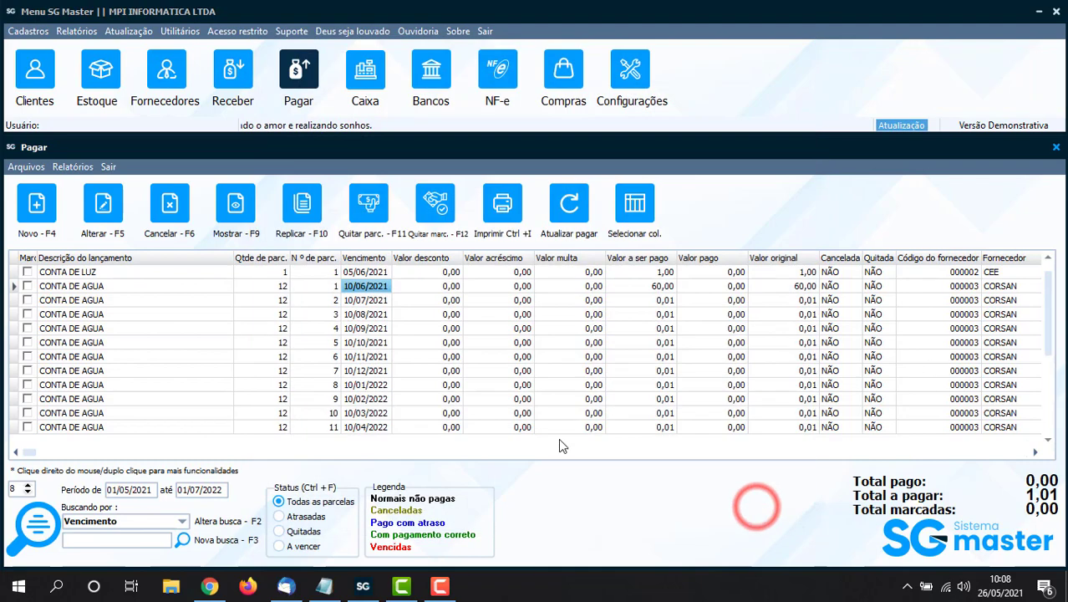
# Step: Set the start date of the payables search period to 01/06/2021
pyautogui.doubleClick(153, 494)
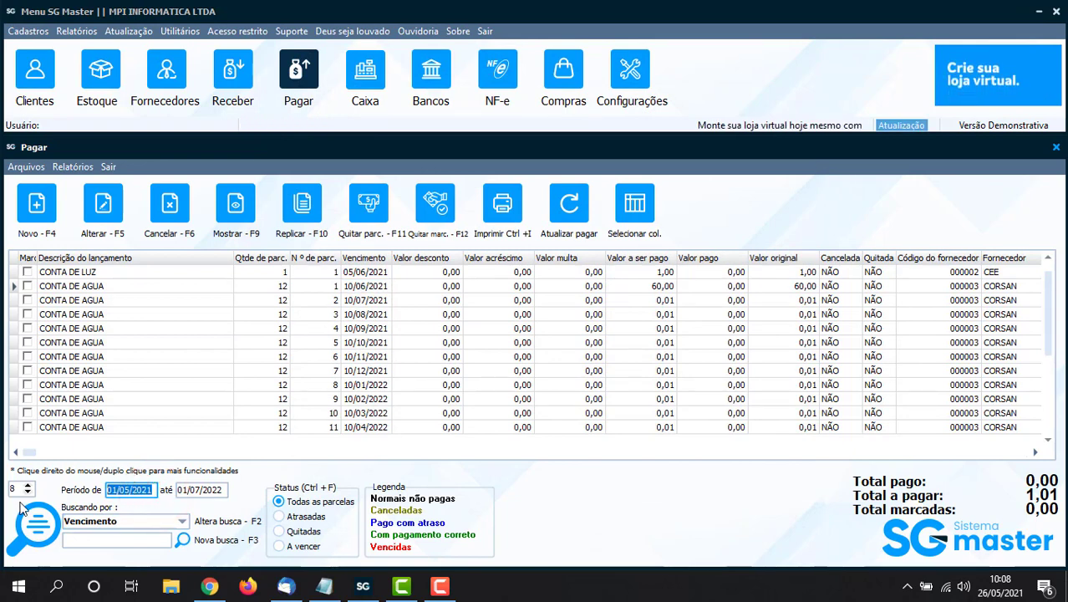
pyautogui.write('01/0')
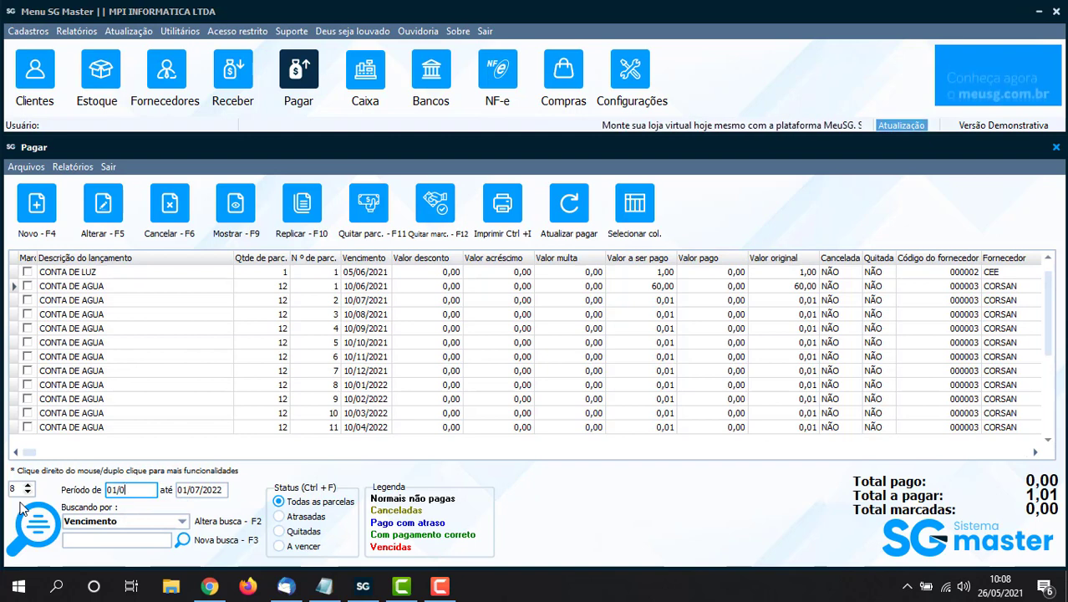
pyautogui.write('6/2021')
pyautogui.press('Tab')
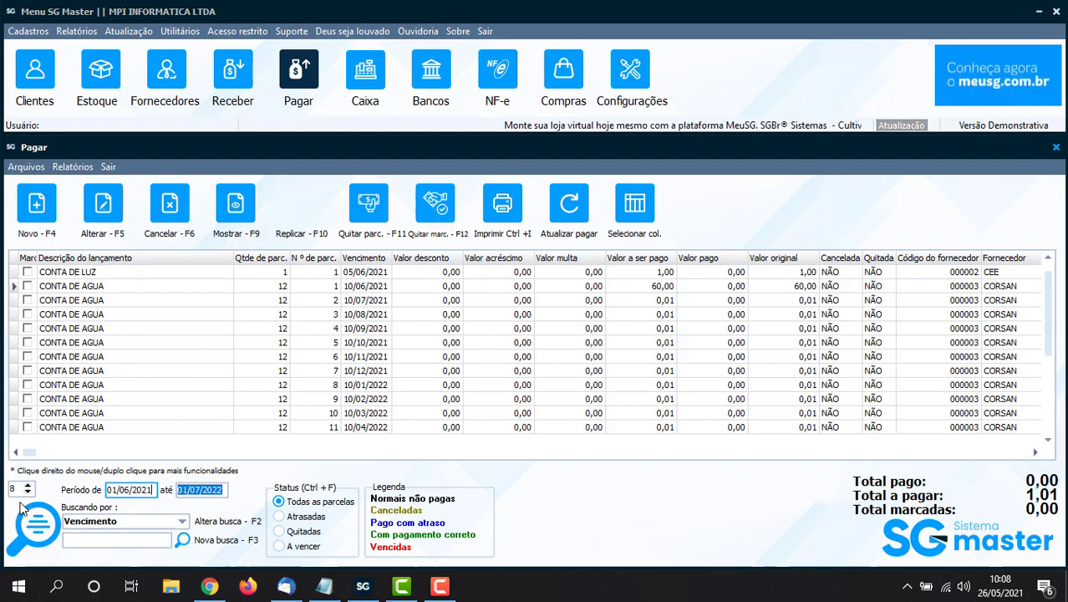
pyautogui.write('3')
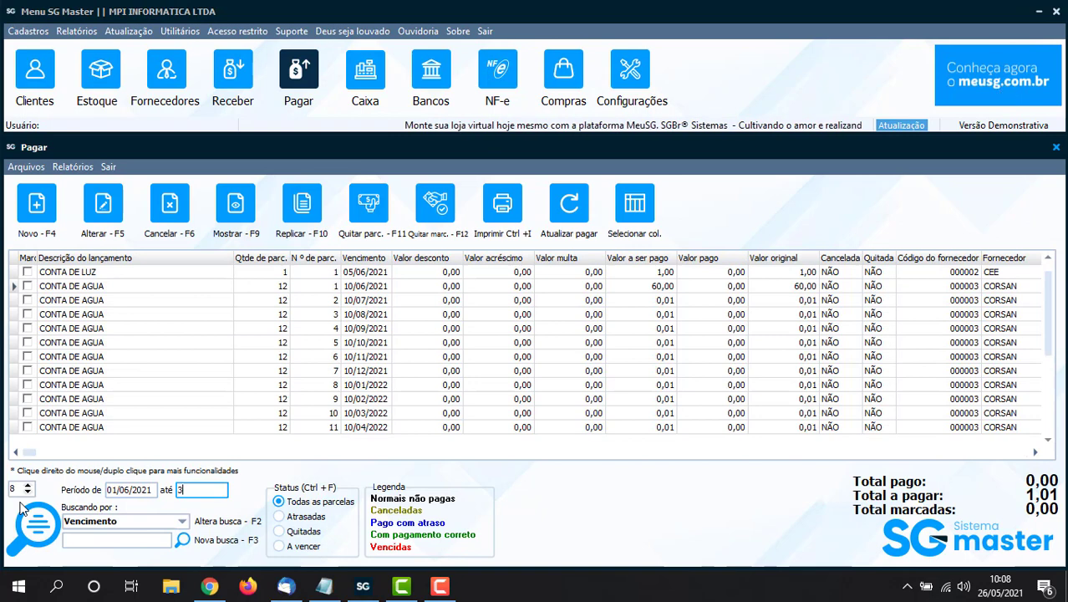
pyautogui.write('1/06/2021')
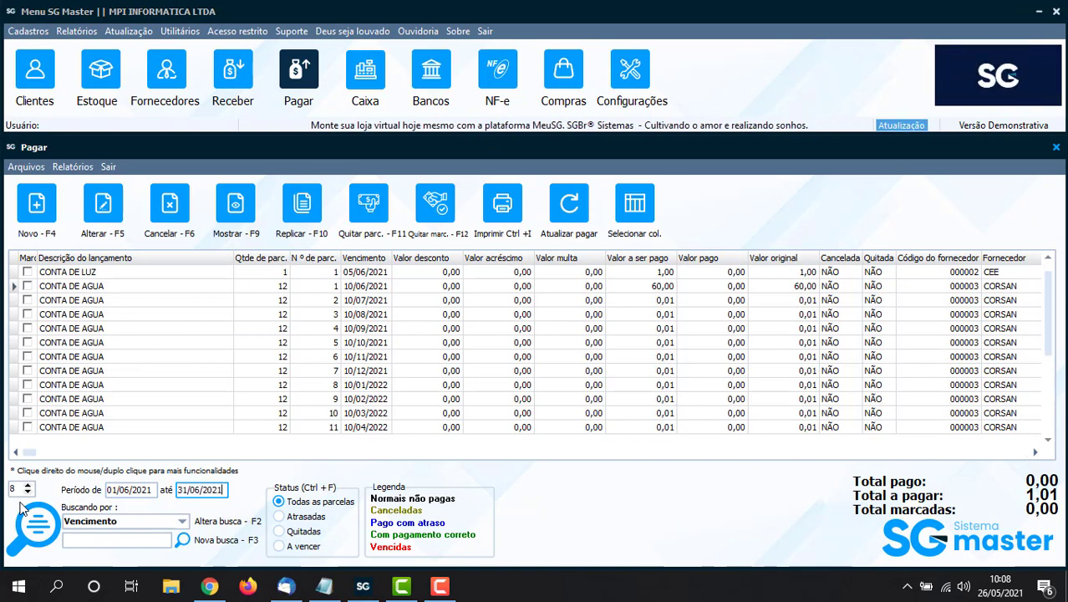
pyautogui.press('Return')
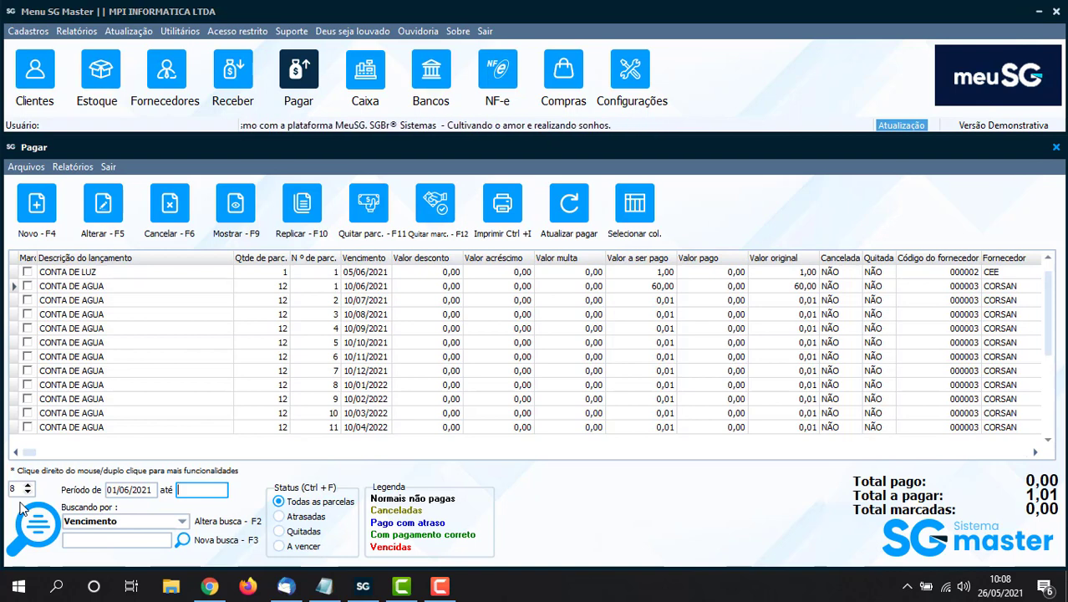
# Step: Set the end date of the search period to 30/06/2021 and filter the payables by that period
pyautogui.write('30/06/20')
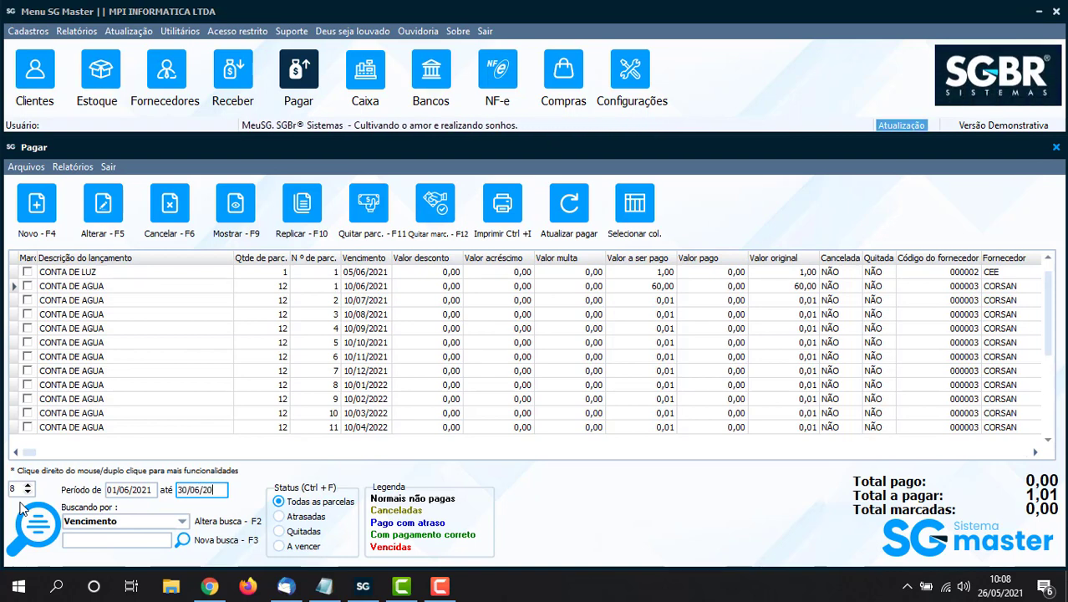
pyautogui.write('21')
pyautogui.press('Return')
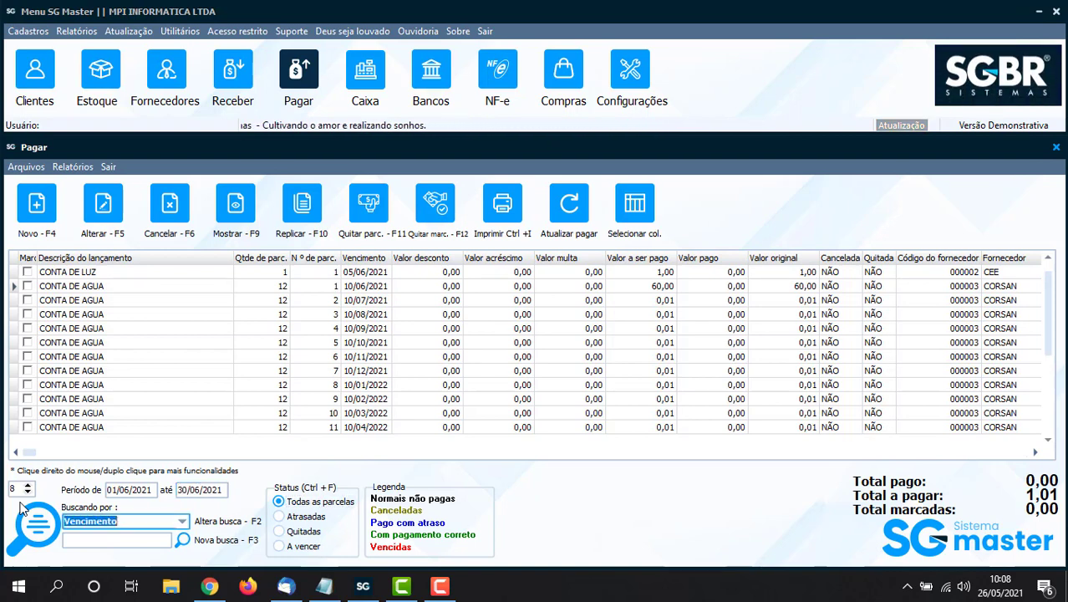
pyautogui.press('Return')
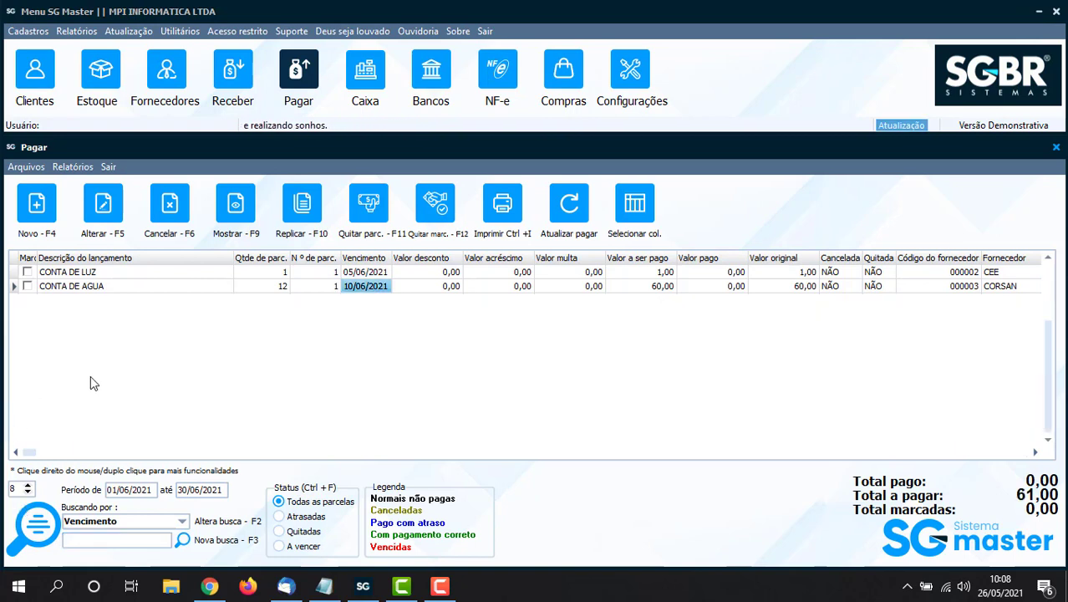
# Step: Check the due dates and amounts payable of the CONTA DE LUZ and CONTA DE AGUA entries for June
pyautogui.click(204, 272)
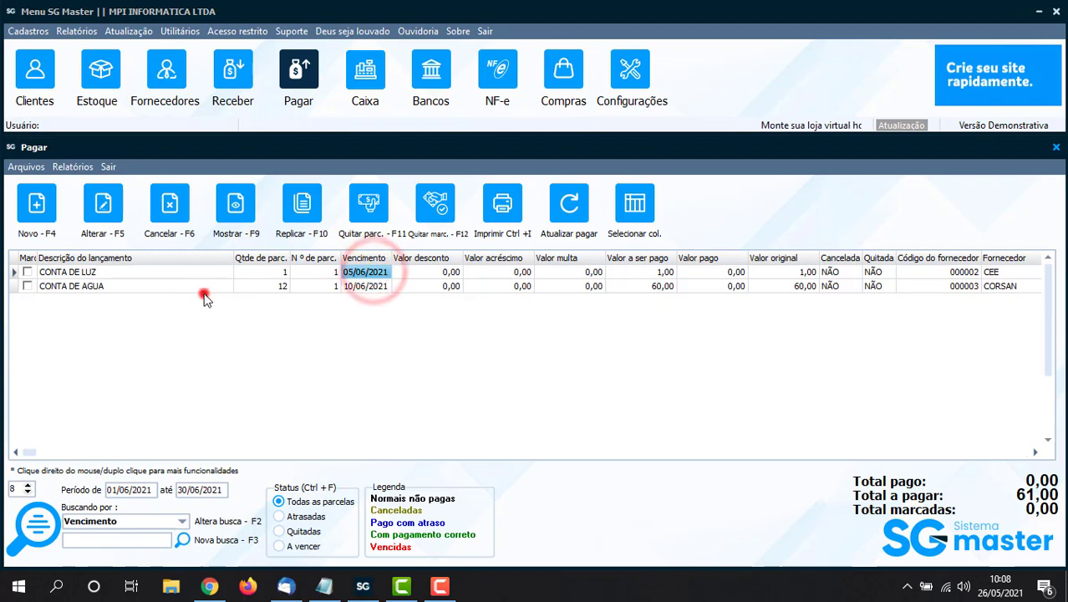
pyautogui.click(205, 291)
pyautogui.click(378, 290)
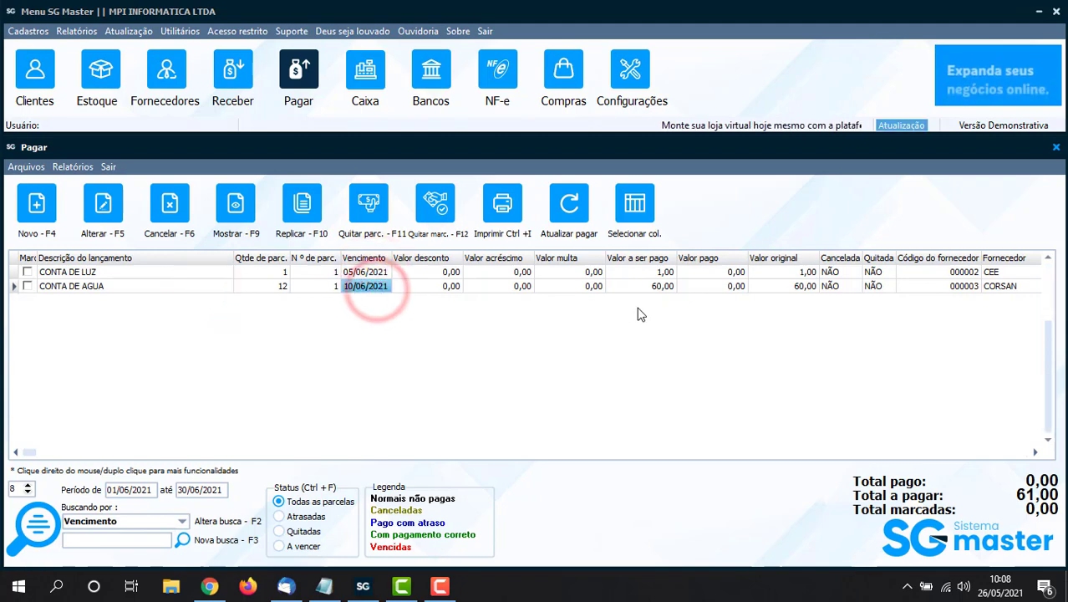
pyautogui.click(660, 272)
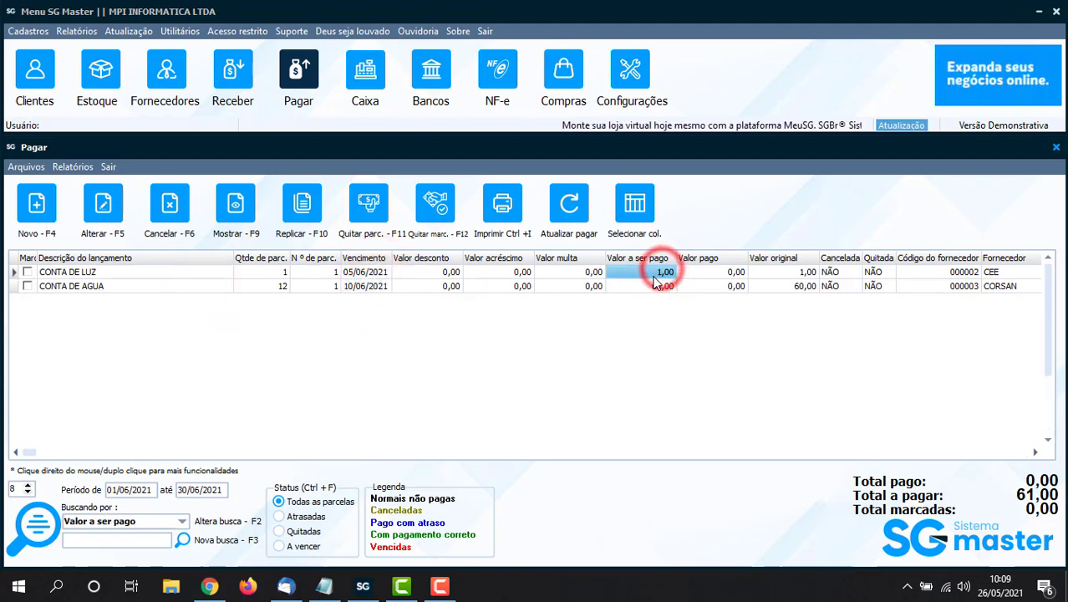
pyautogui.click(656, 273)
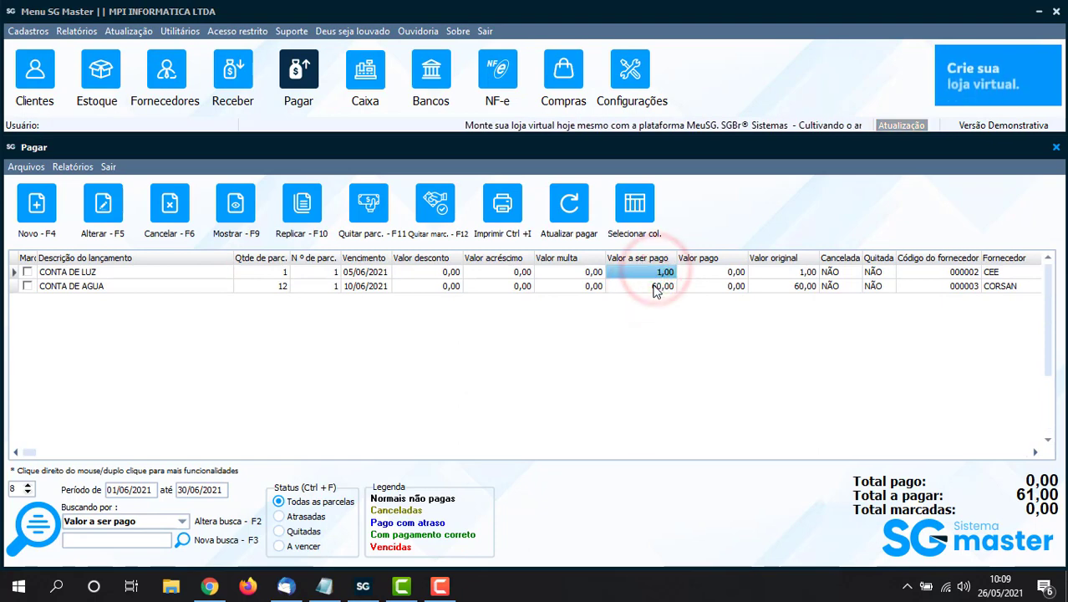
pyautogui.click(660, 278)
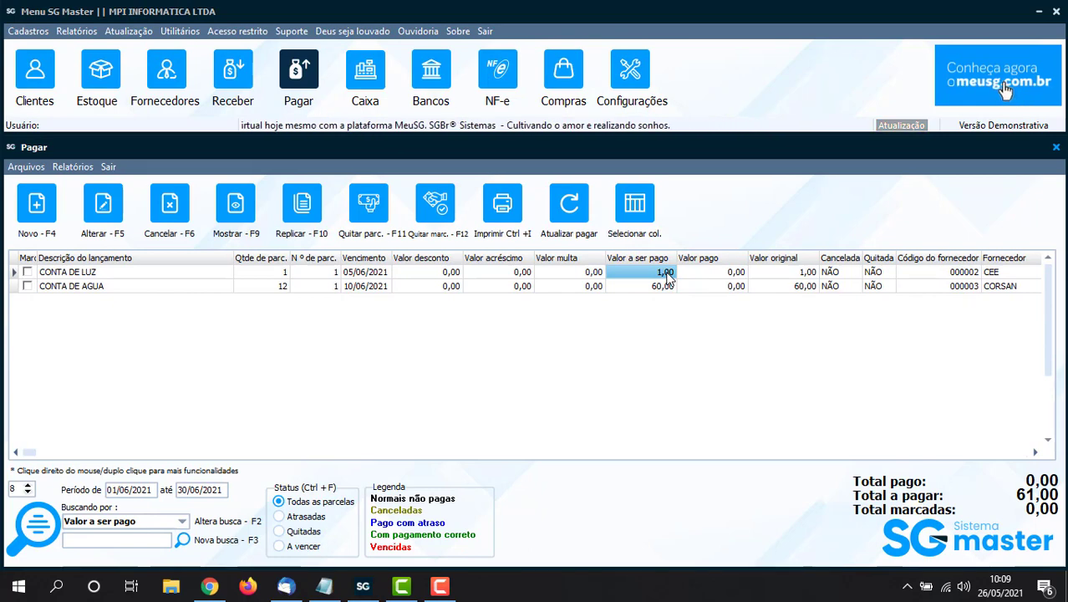
# Step: Set the original value of the CONTA DE LUZ bill due 05/06/2021 to 120 and save it
pyautogui.doubleClick(667, 278)
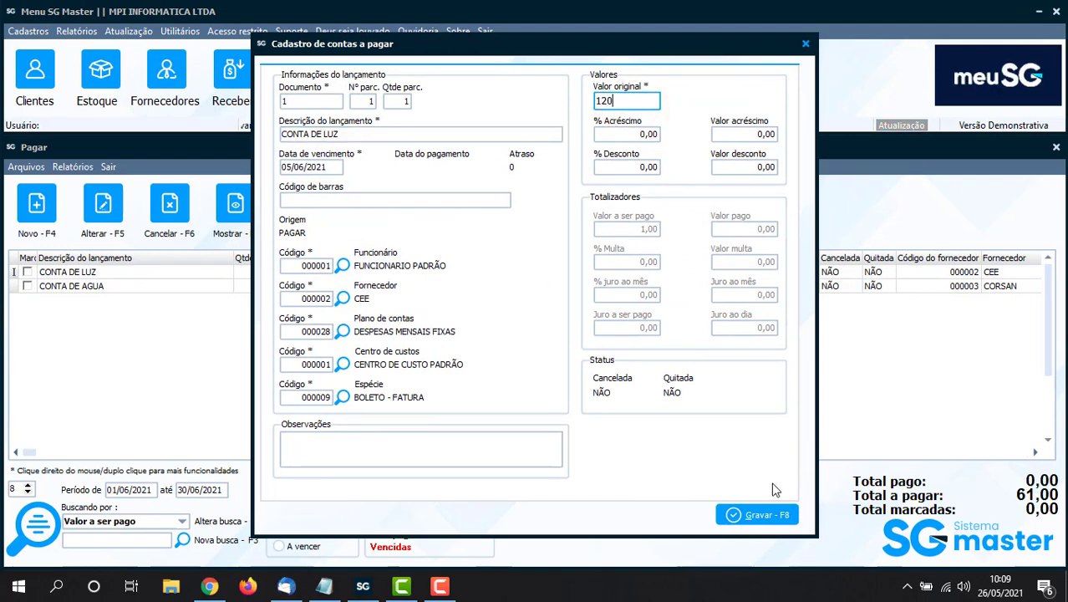
pyautogui.click(750, 514)
pyautogui.click(656, 275)
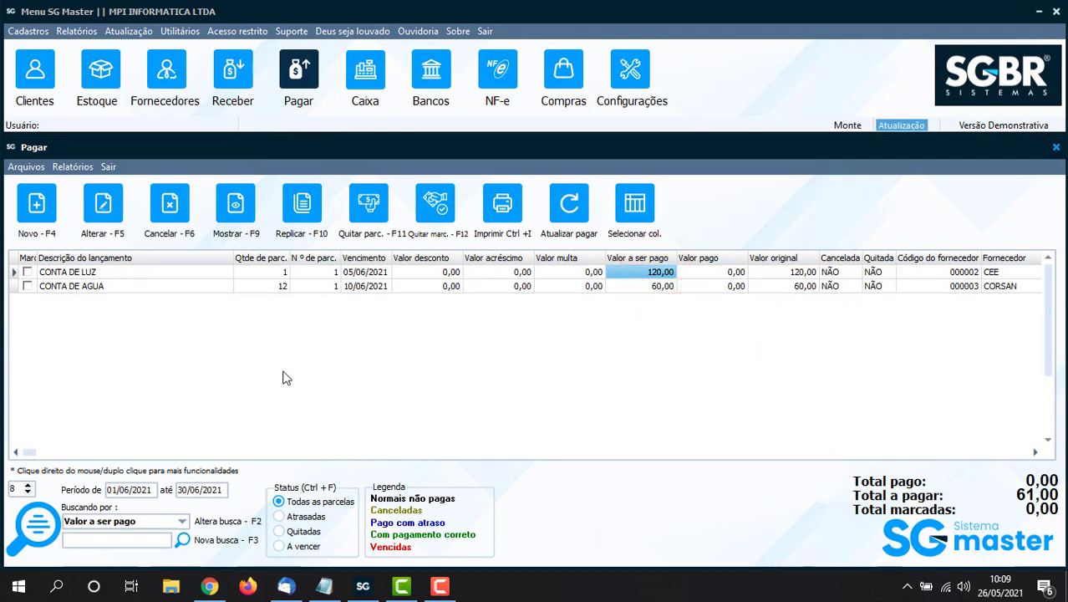
pyautogui.click(84, 273)
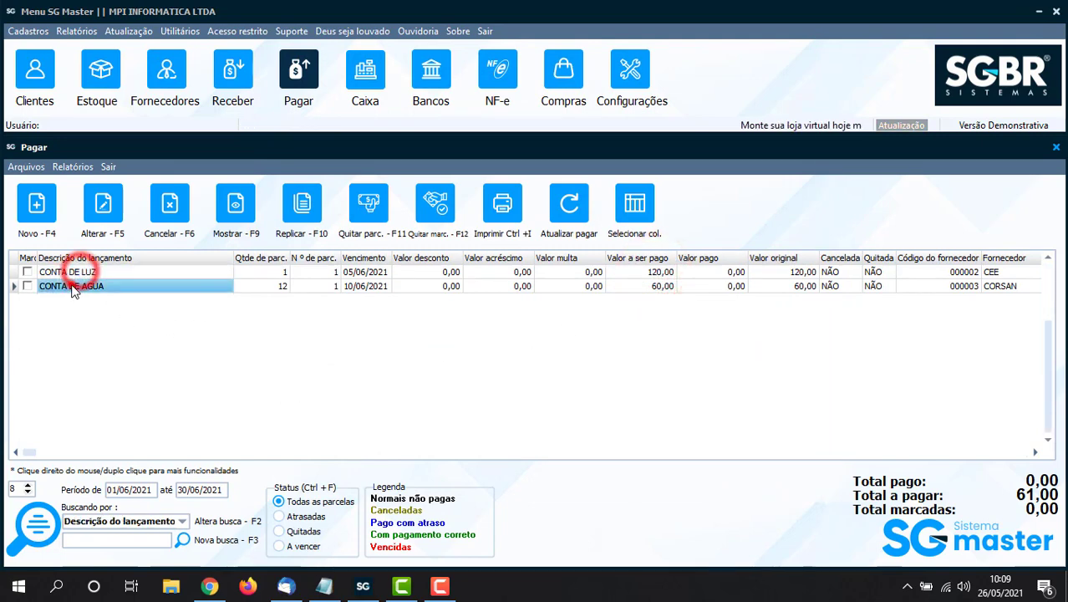
pyautogui.click(74, 287)
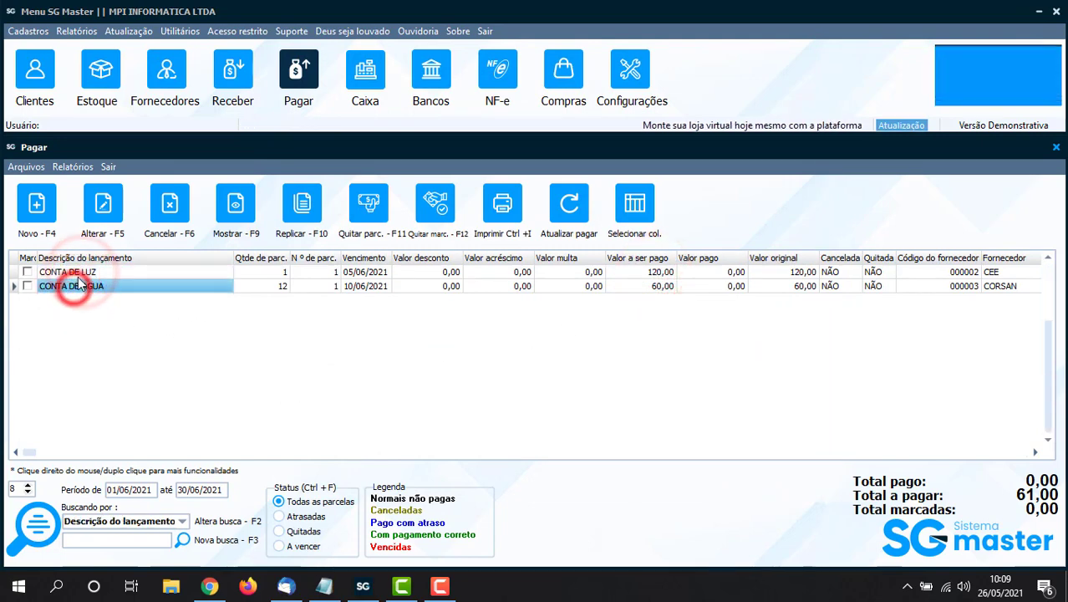
pyautogui.click(80, 273)
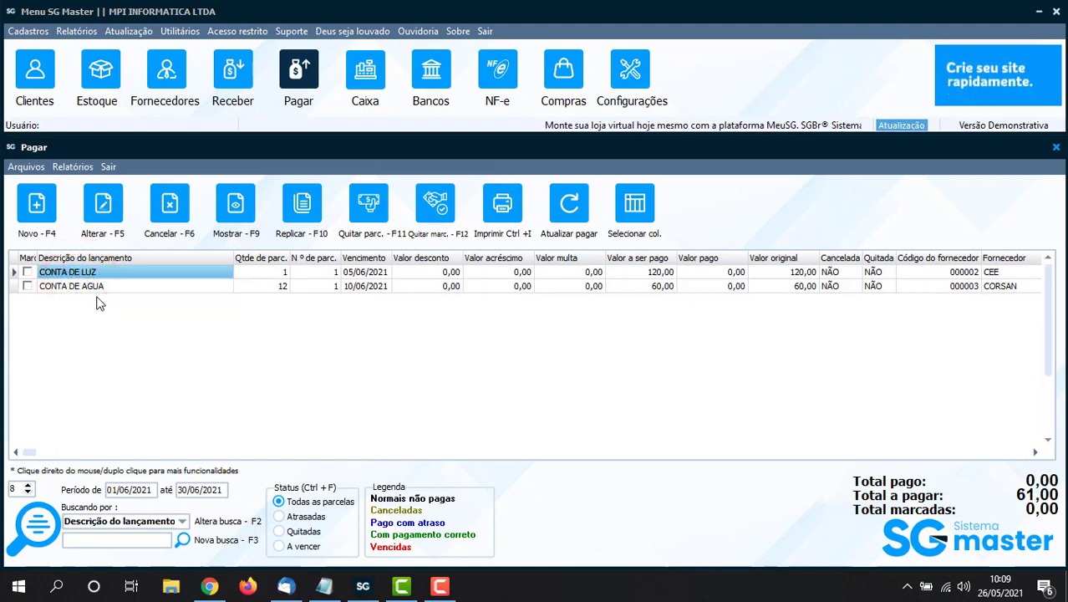
pyautogui.click(81, 288)
pyautogui.click(131, 320)
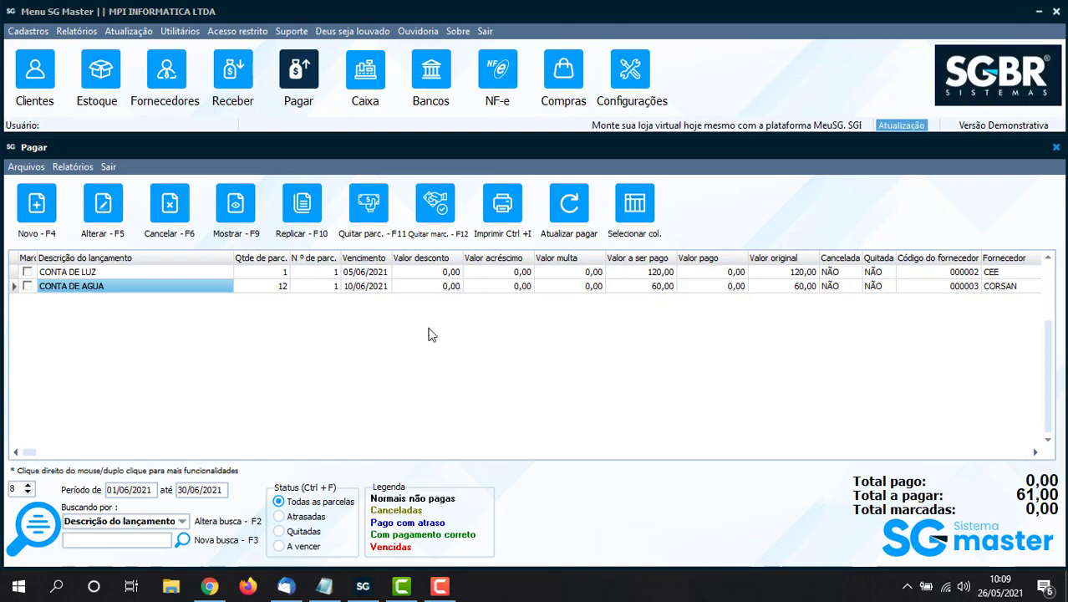
pyautogui.click(104, 273)
pyautogui.click(89, 288)
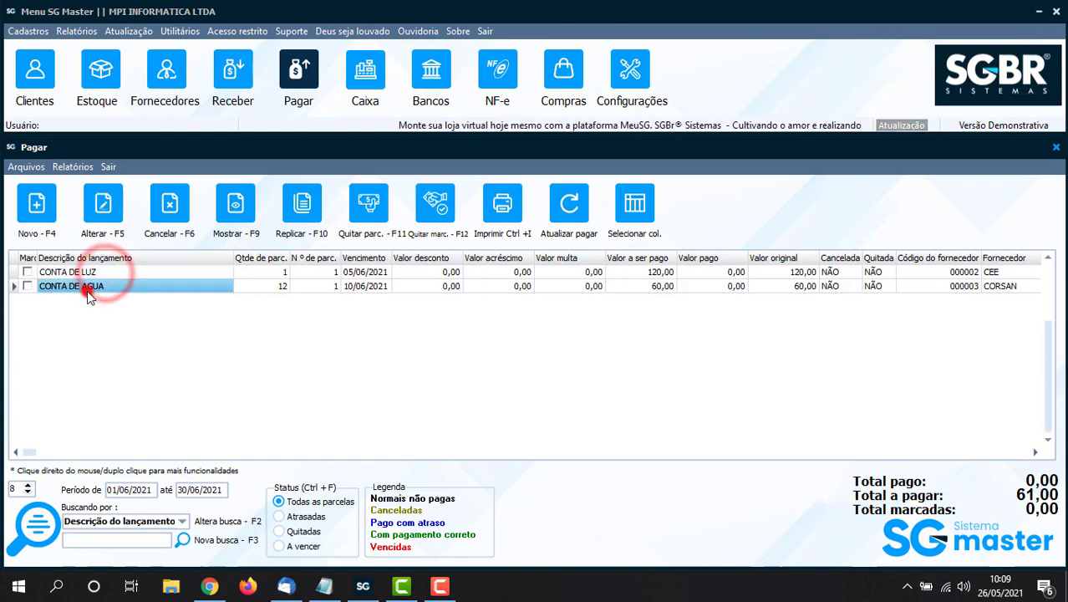
pyautogui.click(124, 334)
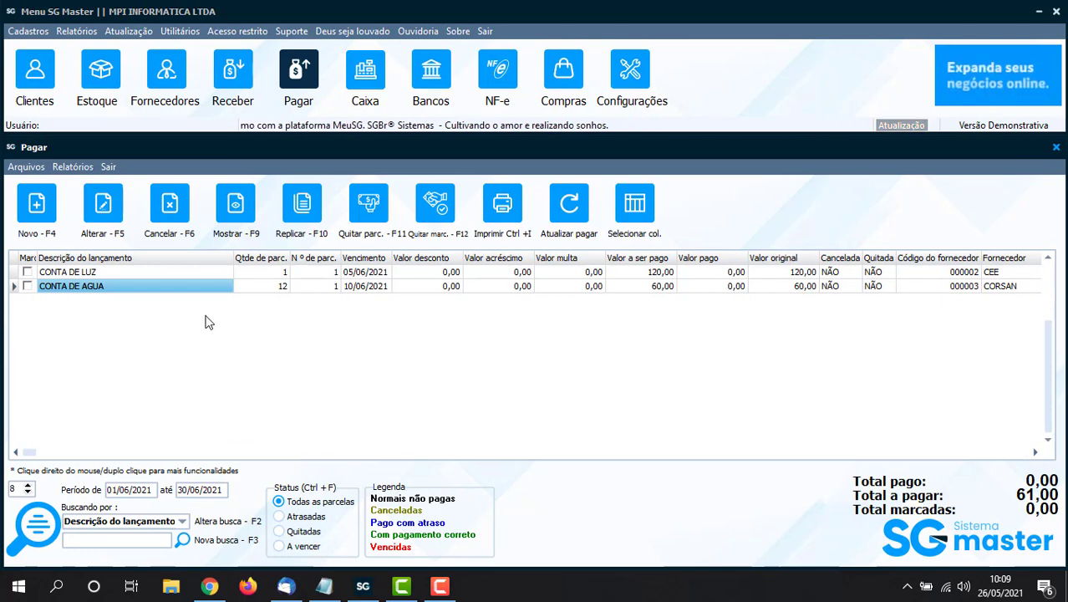
pyautogui.click(97, 273)
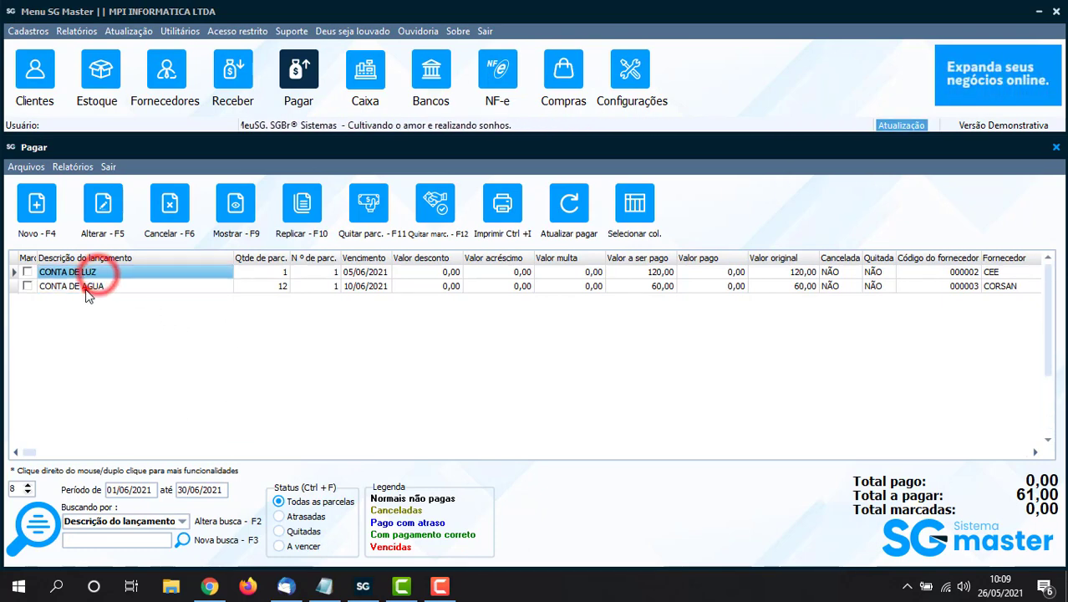
pyautogui.click(86, 288)
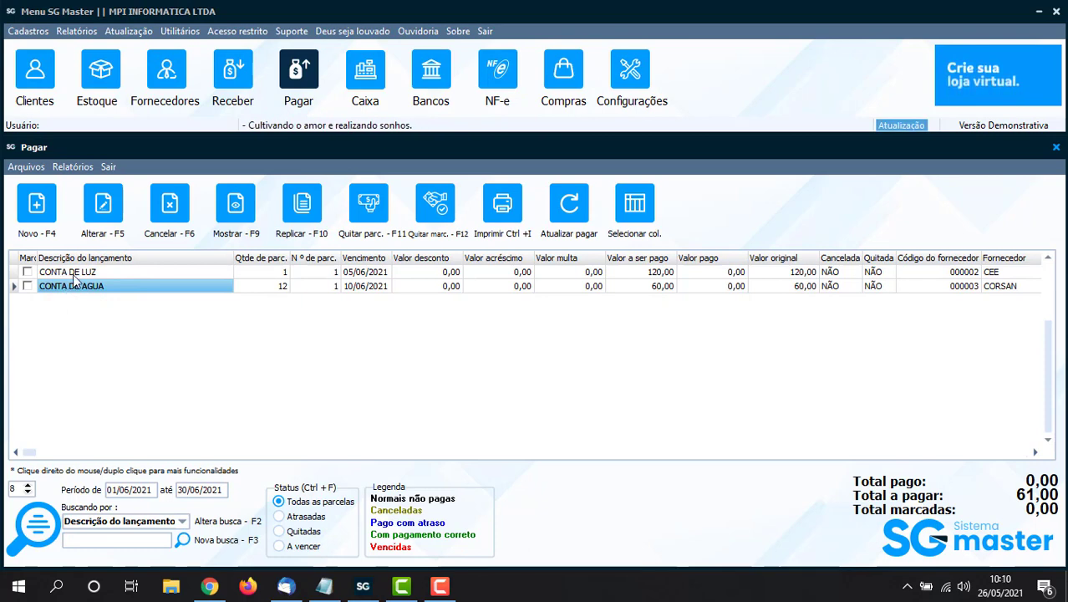
pyautogui.click(73, 275)
# Step: Open the settlement of the CONTA DE AGUA instalment due 10/06/2021 and examine its payment date, surcharge and paid amount fields
pyautogui.click(71, 290)
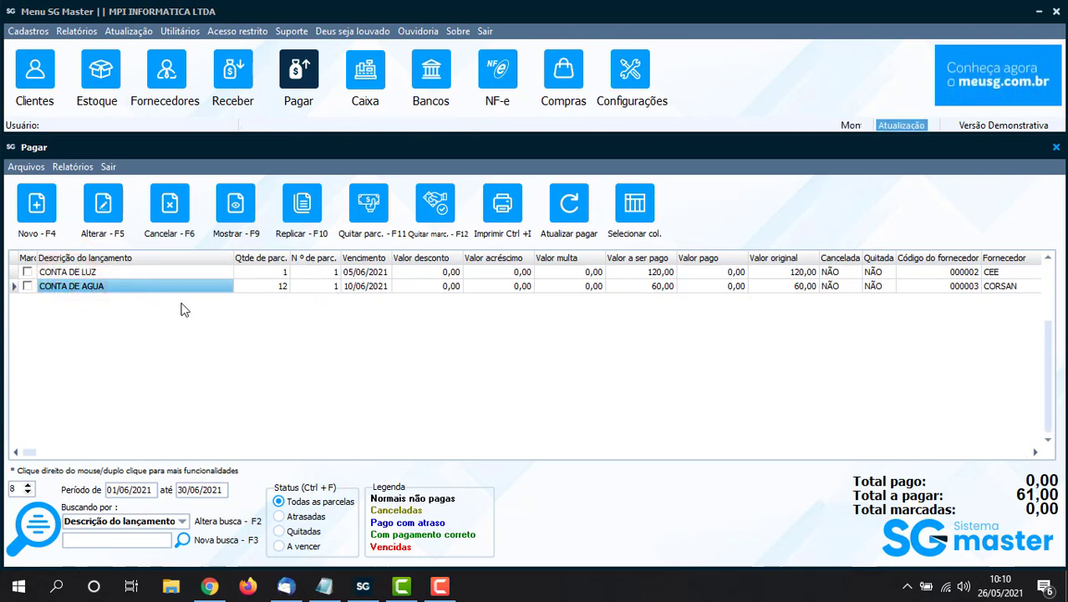
pyautogui.rightClick(144, 289)
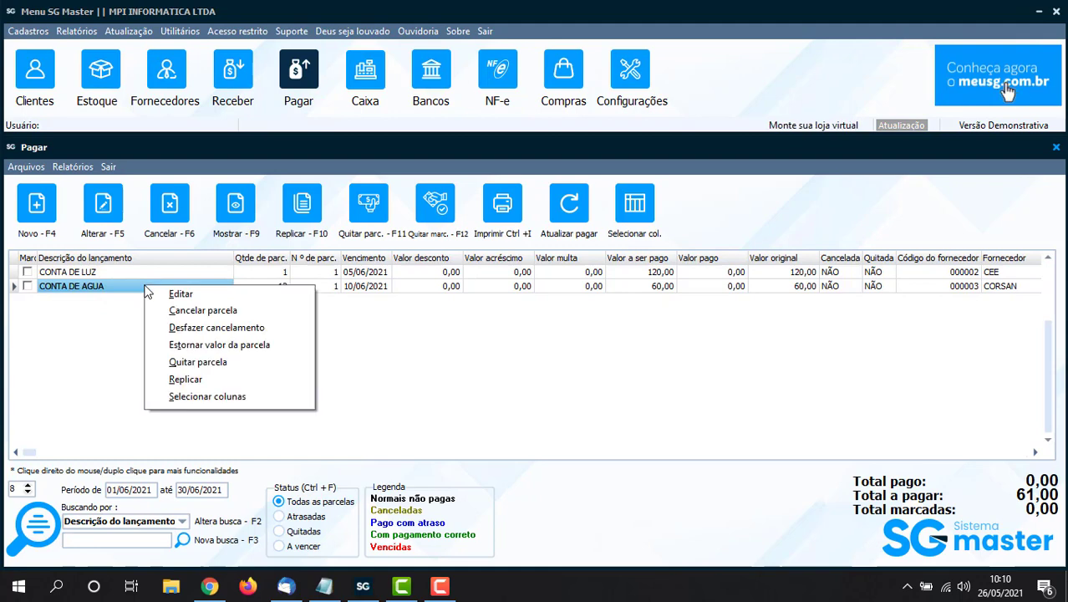
pyautogui.click(201, 365)
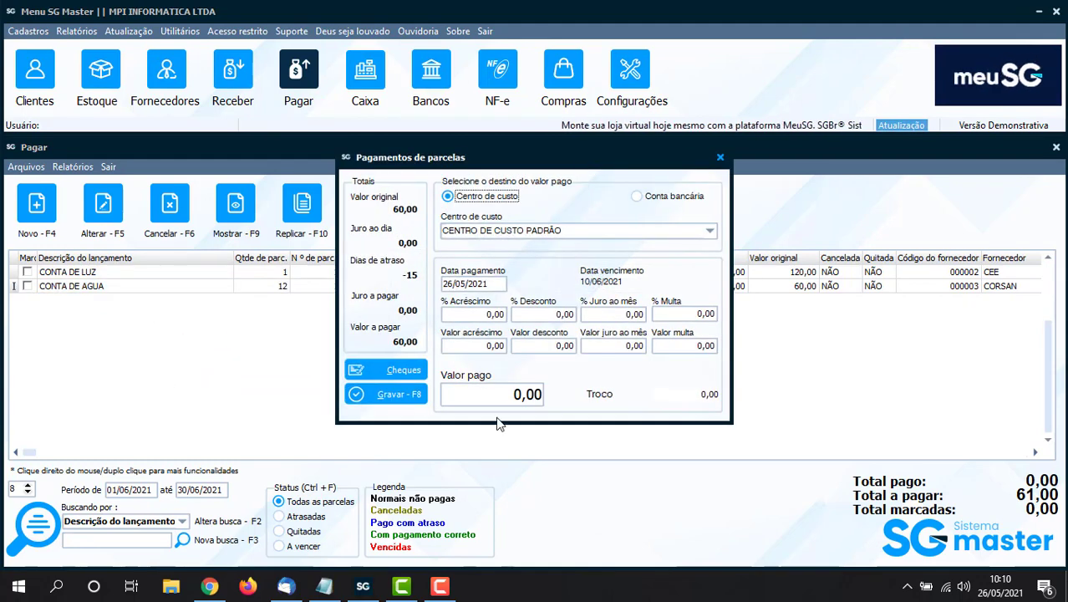
pyautogui.press('Tab')
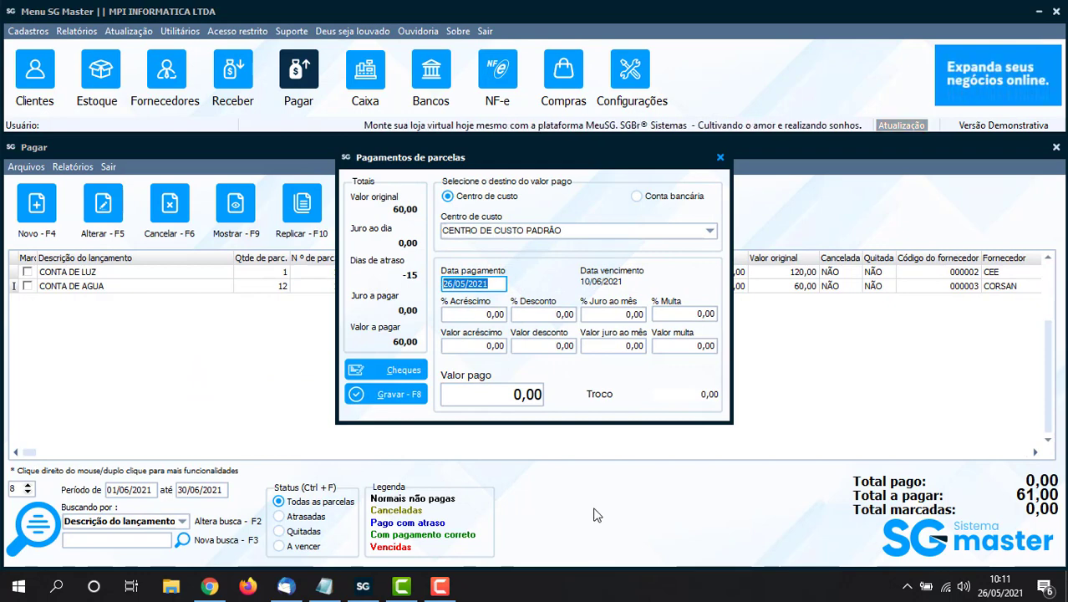
pyautogui.click(494, 284)
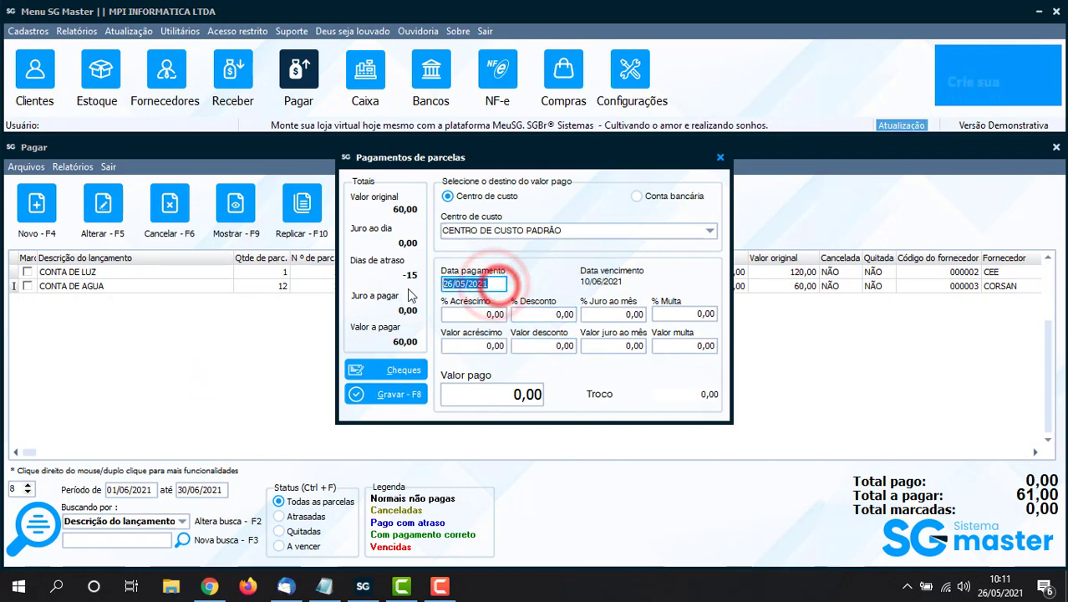
pyautogui.click(488, 393)
pyautogui.doubleClick(487, 393)
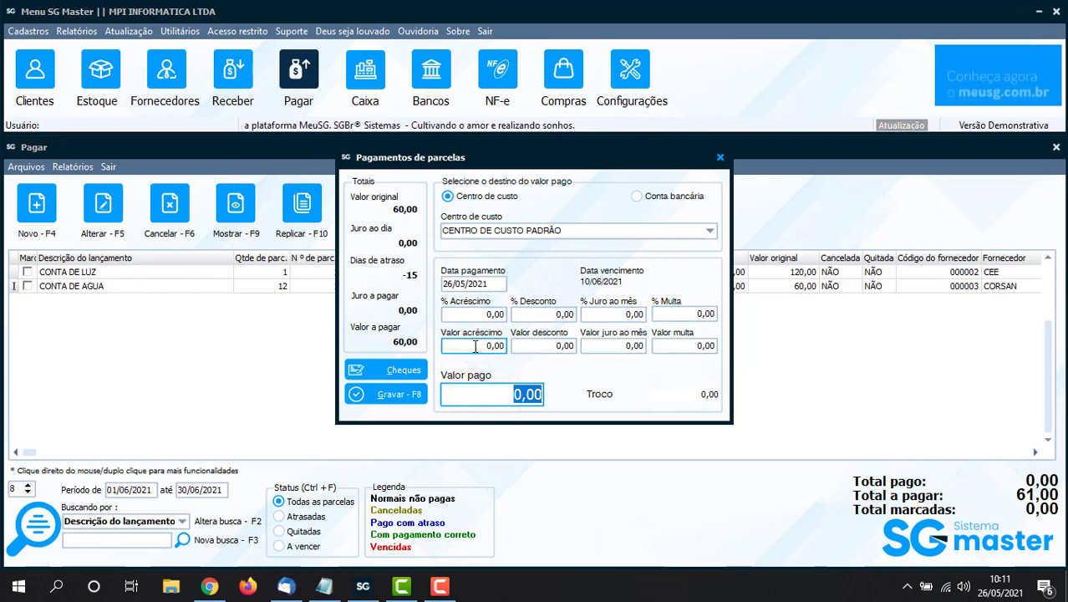
pyautogui.doubleClick(494, 396)
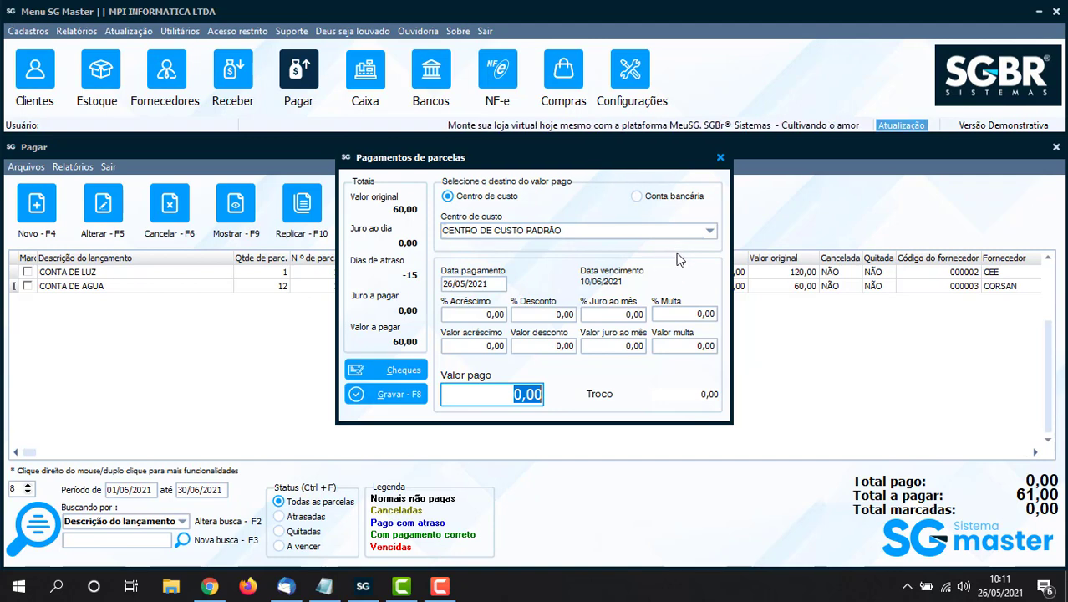
# Step: Try to set a bank account as the destination of the paid amount
pyautogui.click(673, 198)
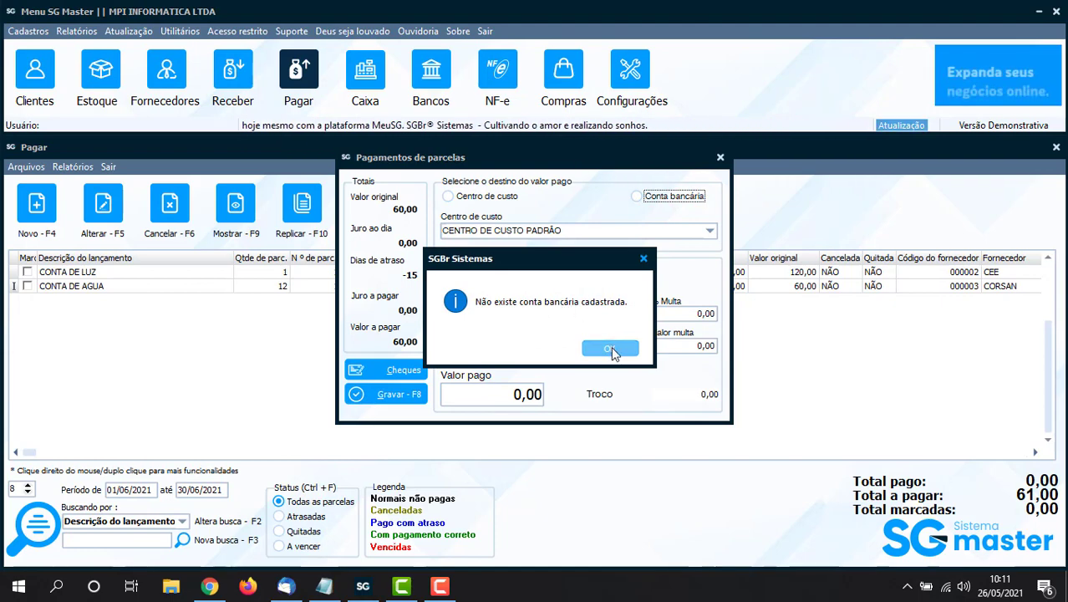
pyautogui.click(612, 348)
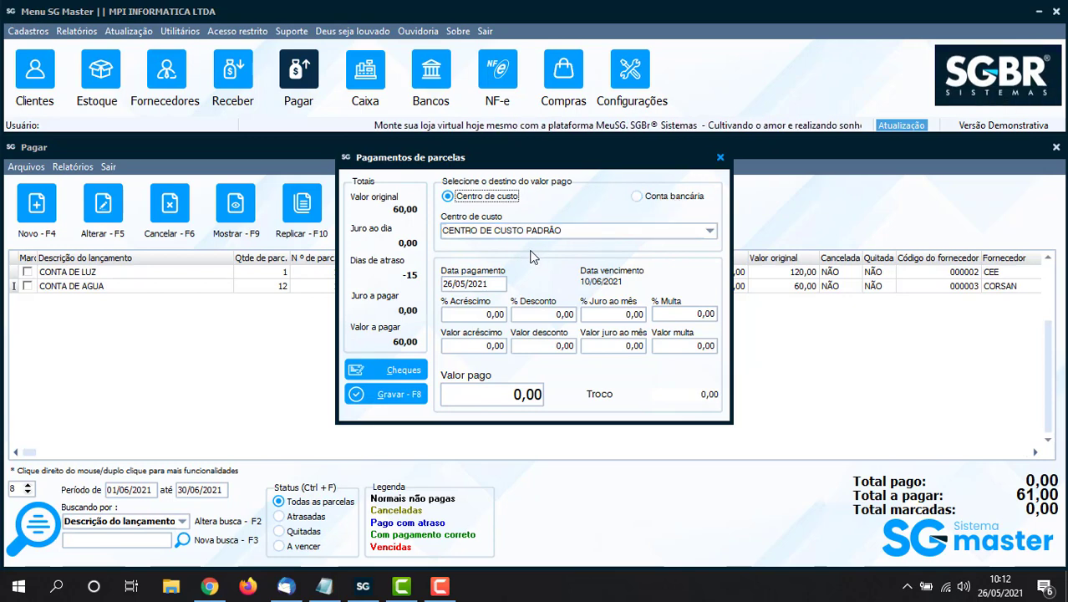
# Step: Set the paid amount of the CONTA DE AGUA instalment to 60 and save the payment
pyautogui.click(495, 285)
pyautogui.doubleClick(495, 285)
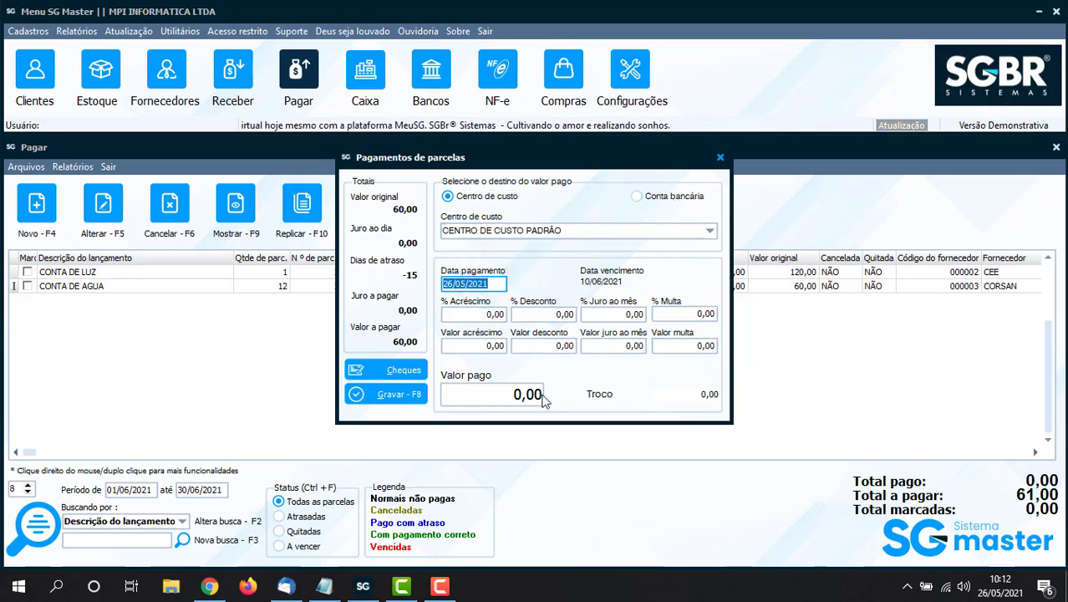
pyautogui.click(493, 396)
pyautogui.write('60')
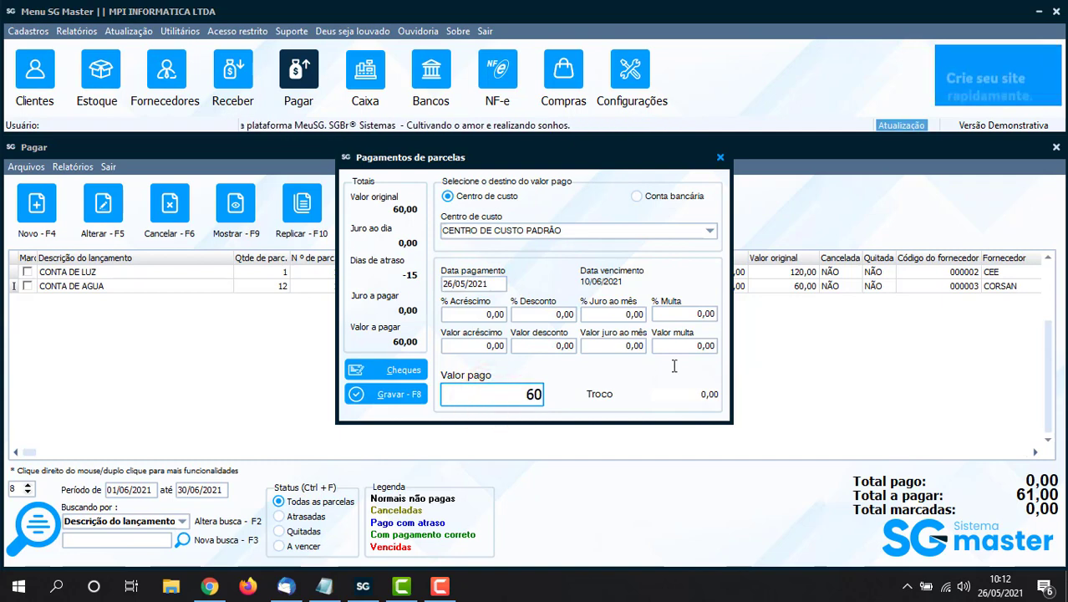
pyautogui.press('Tab')
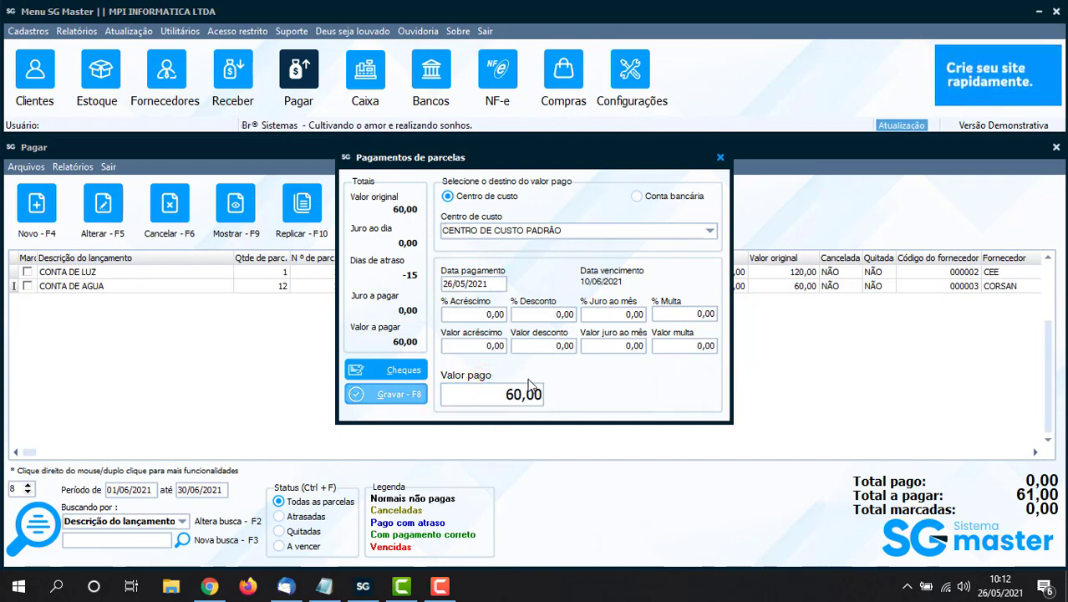
pyautogui.click(383, 401)
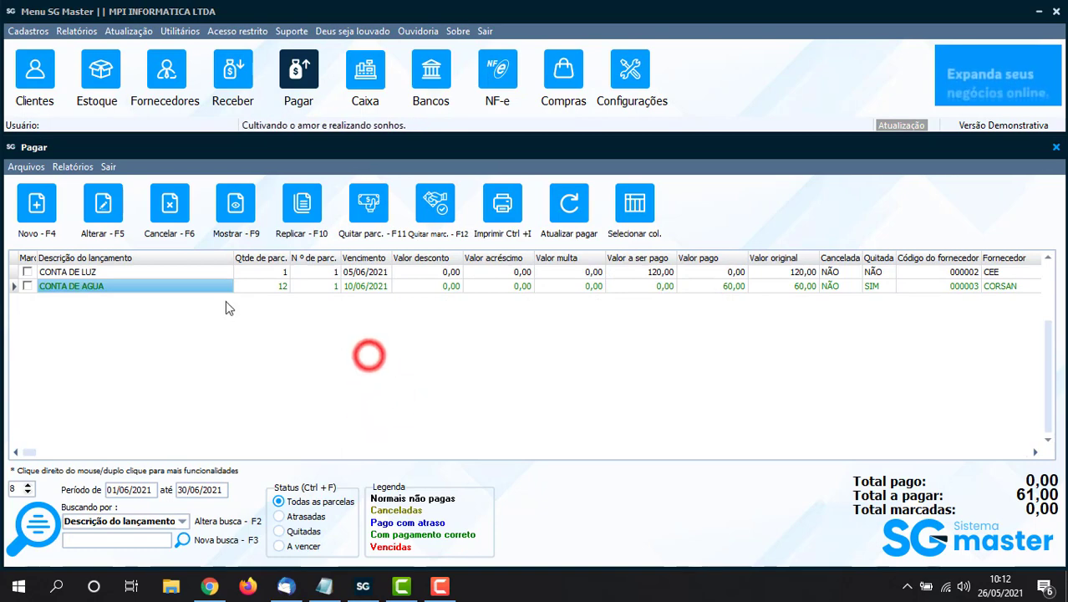
# Step: Compare the settled CONTA DE AGUA entry and its due date with the CONTA DE LUZ entry and the status colour legend
pyautogui.click(222, 284)
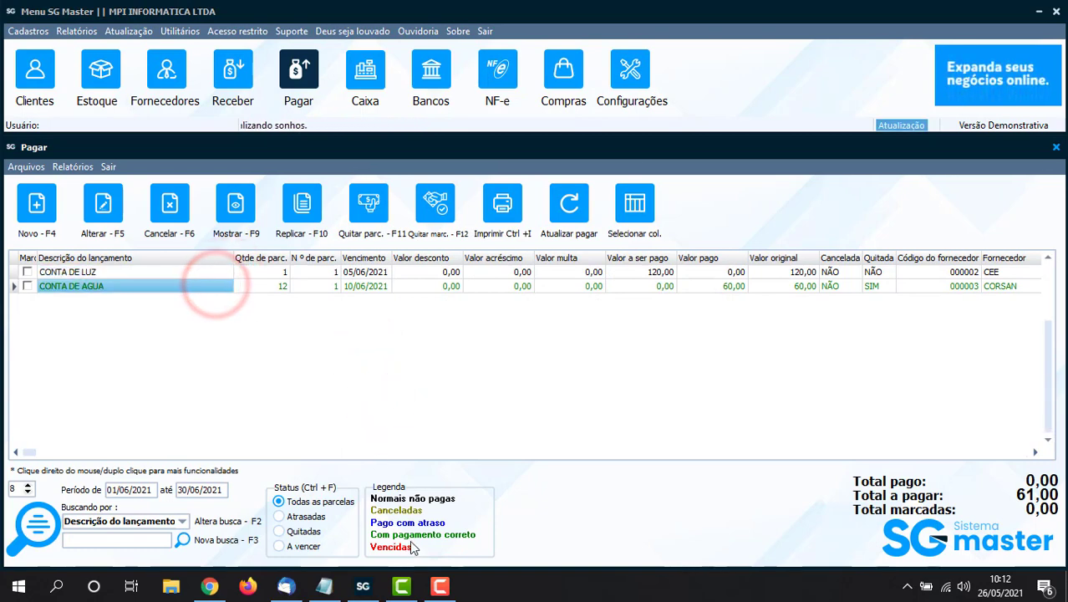
pyautogui.click(215, 272)
pyautogui.click(209, 285)
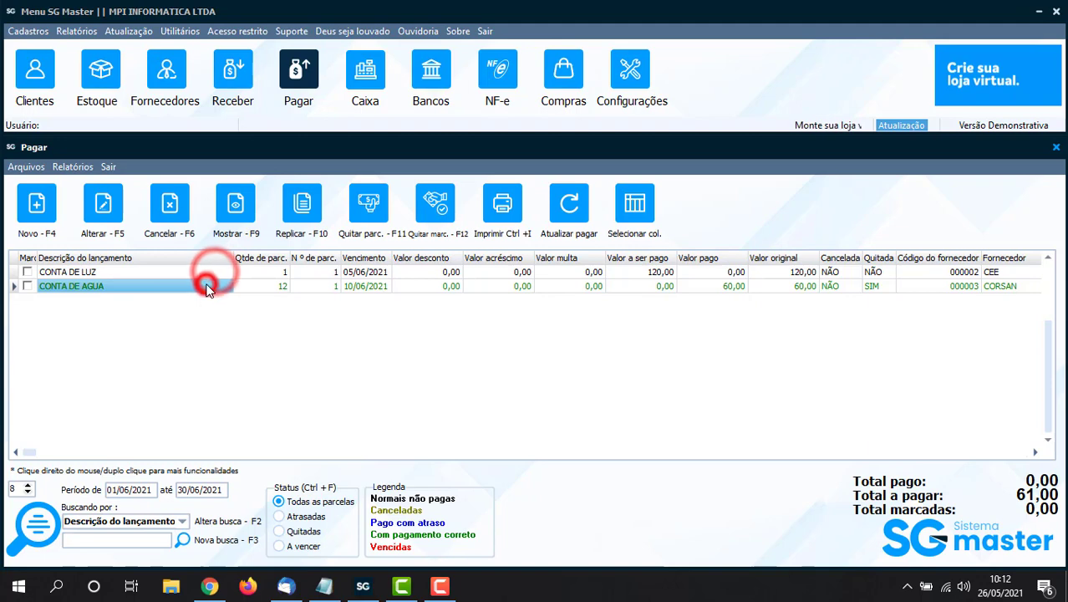
pyautogui.click(366, 286)
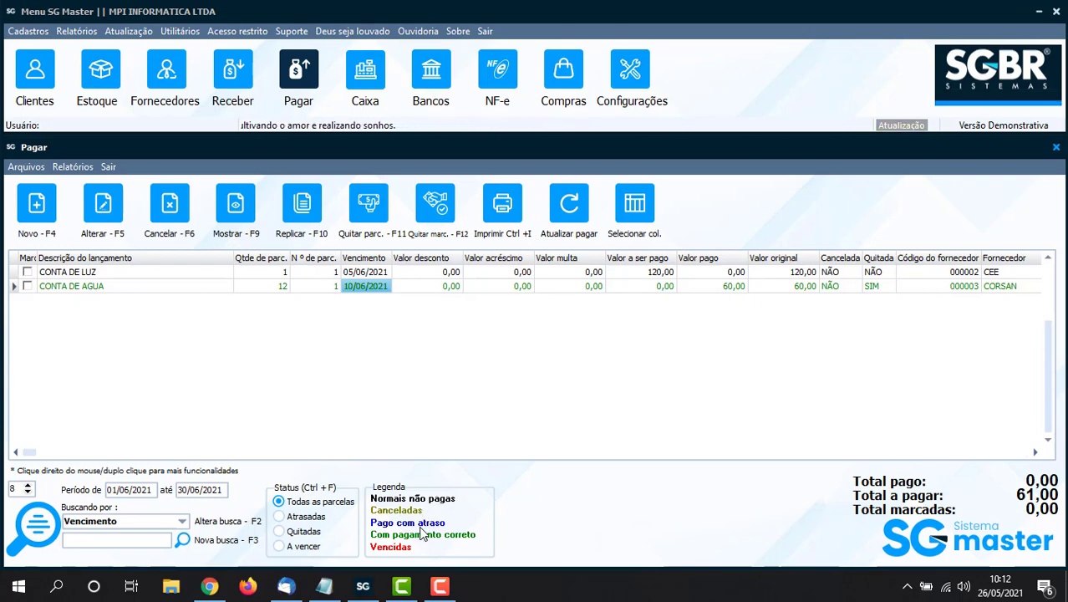
pyautogui.click(213, 407)
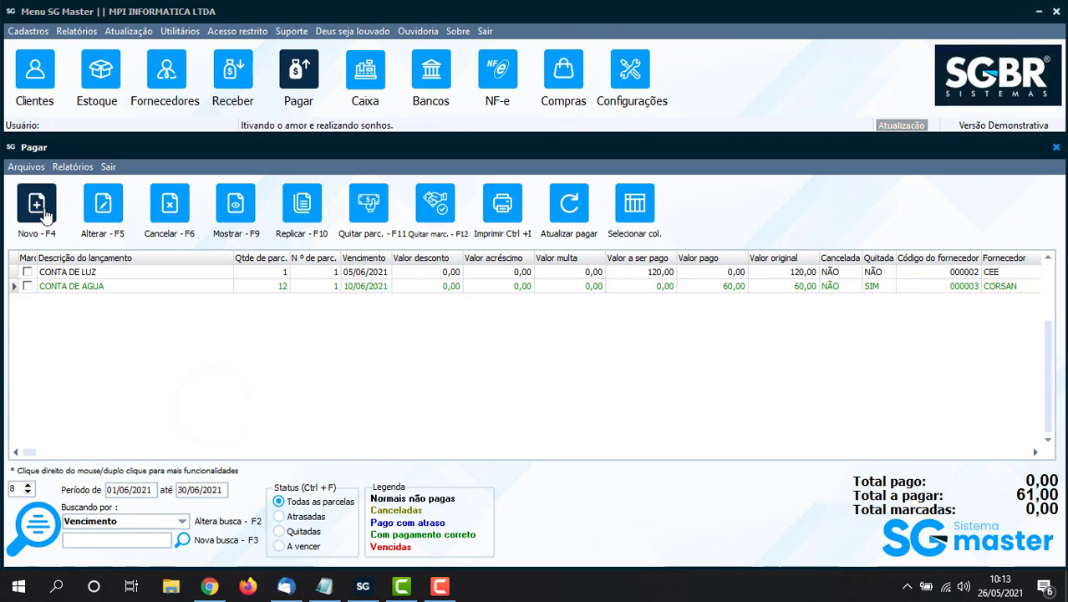
# Step: Open the period filters of two detailed payables listings and close them without generating a report
pyautogui.click(27, 168)
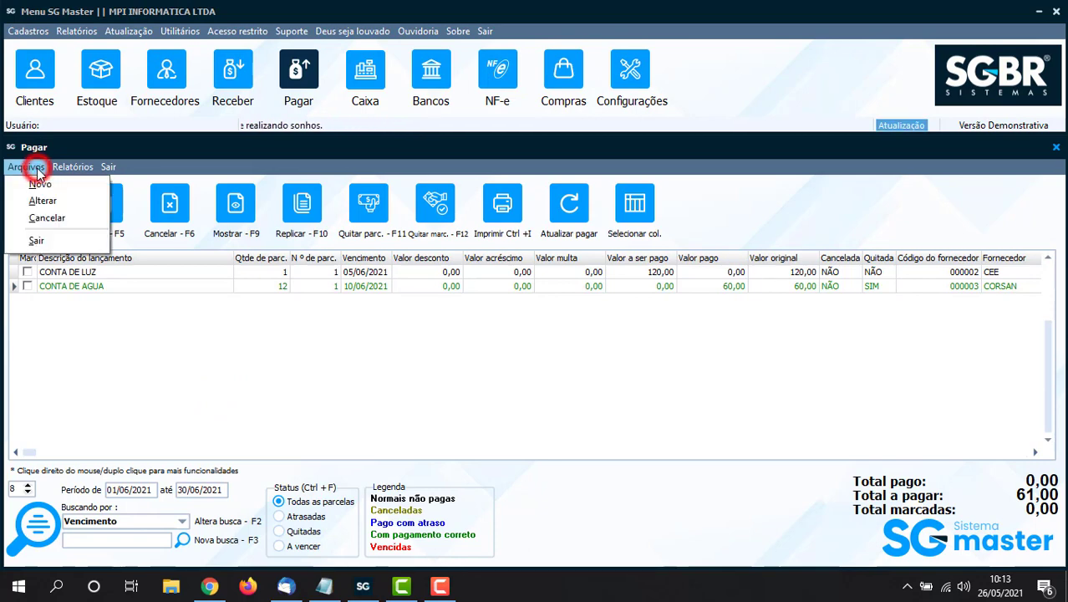
pyautogui.moveTo(69, 170)
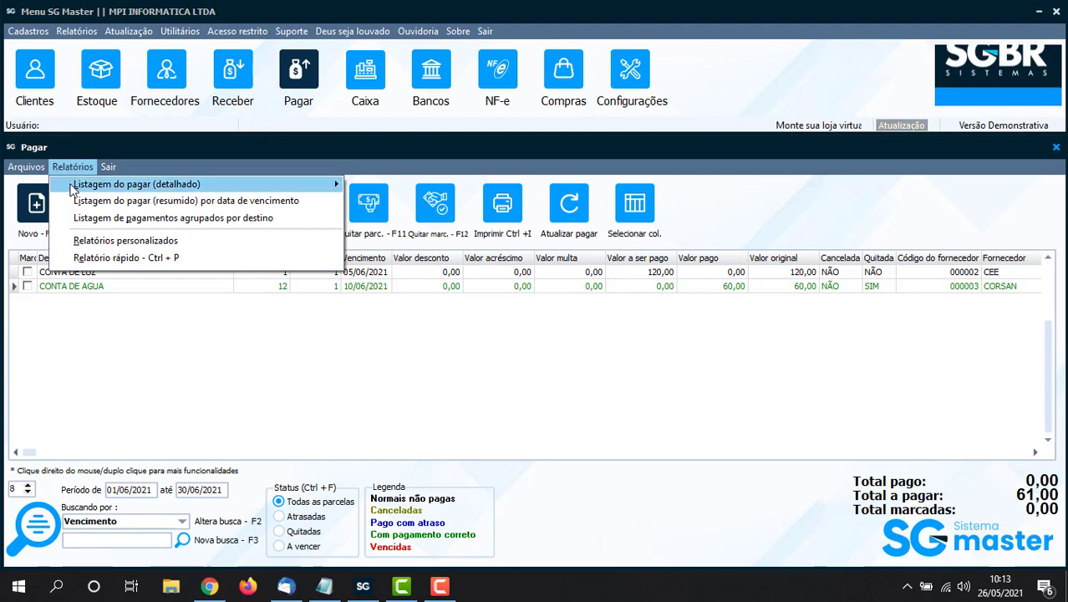
pyautogui.moveTo(72, 188)
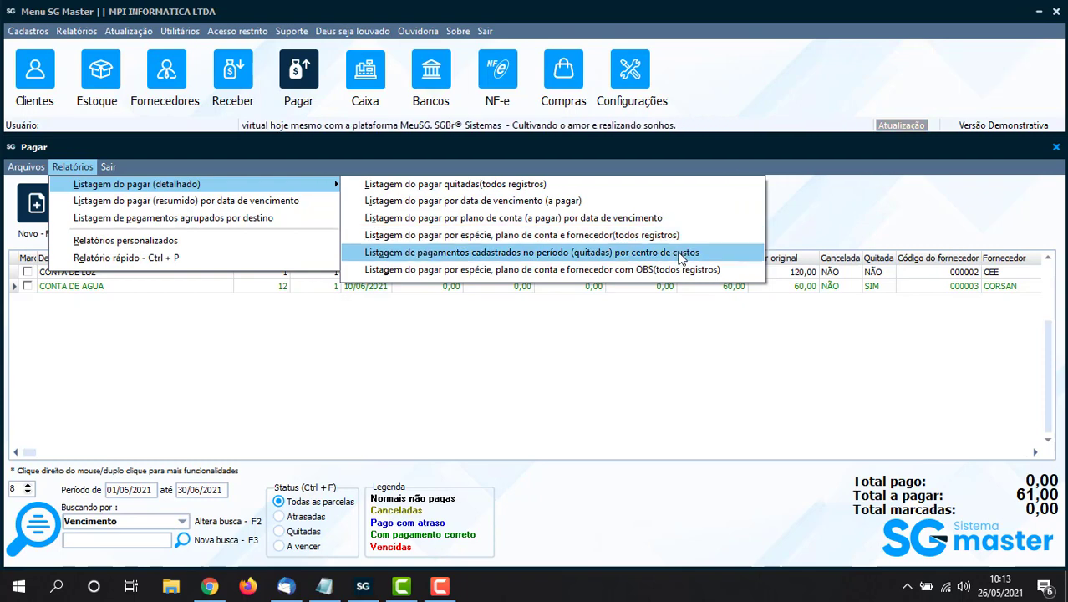
pyautogui.click(707, 179)
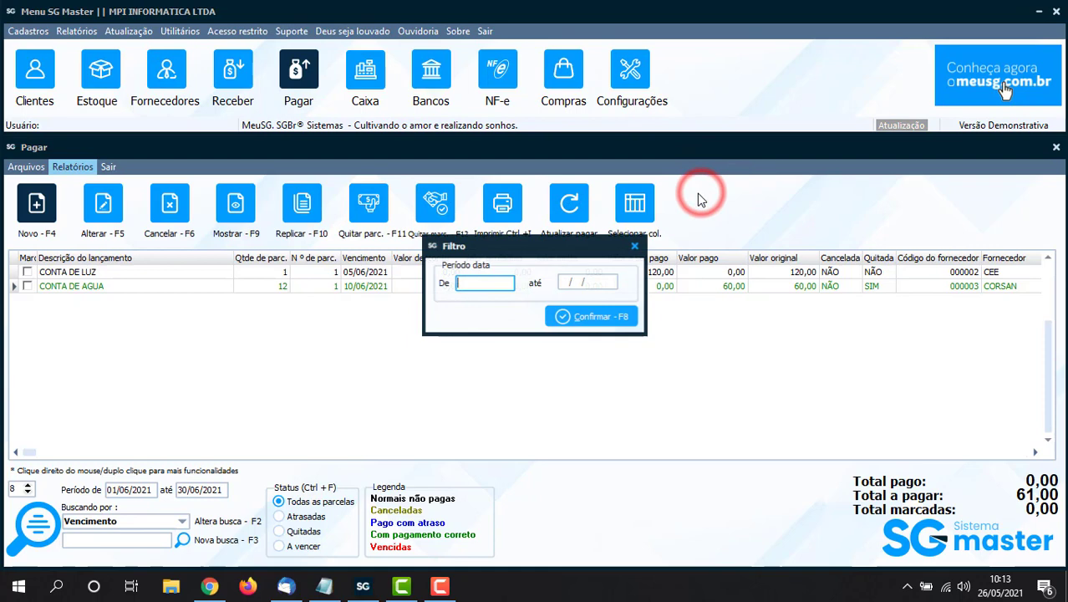
pyautogui.click(634, 246)
pyautogui.click(79, 169)
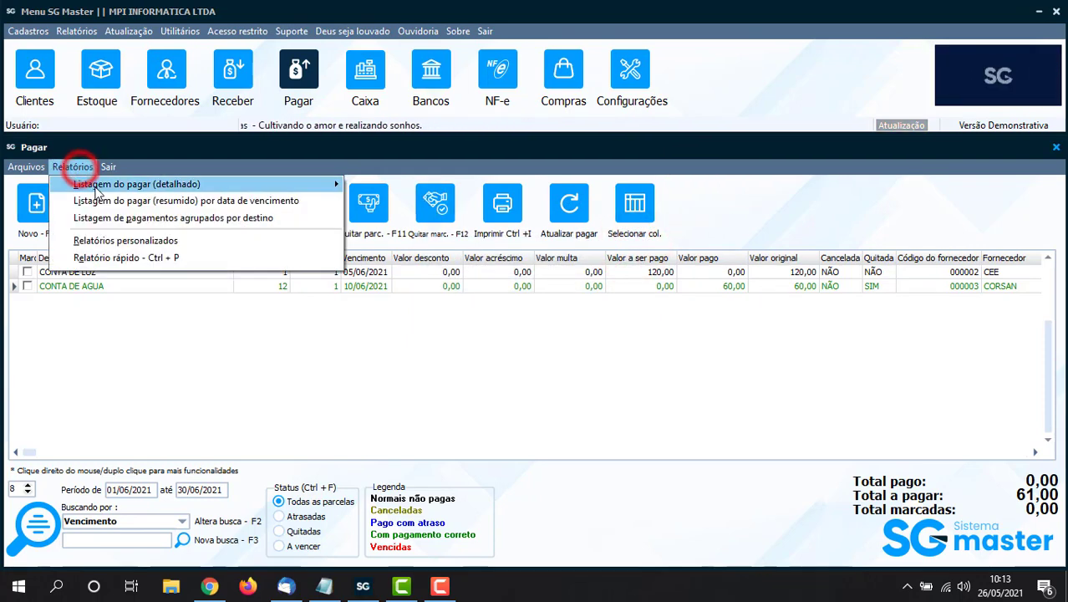
pyautogui.click(413, 181)
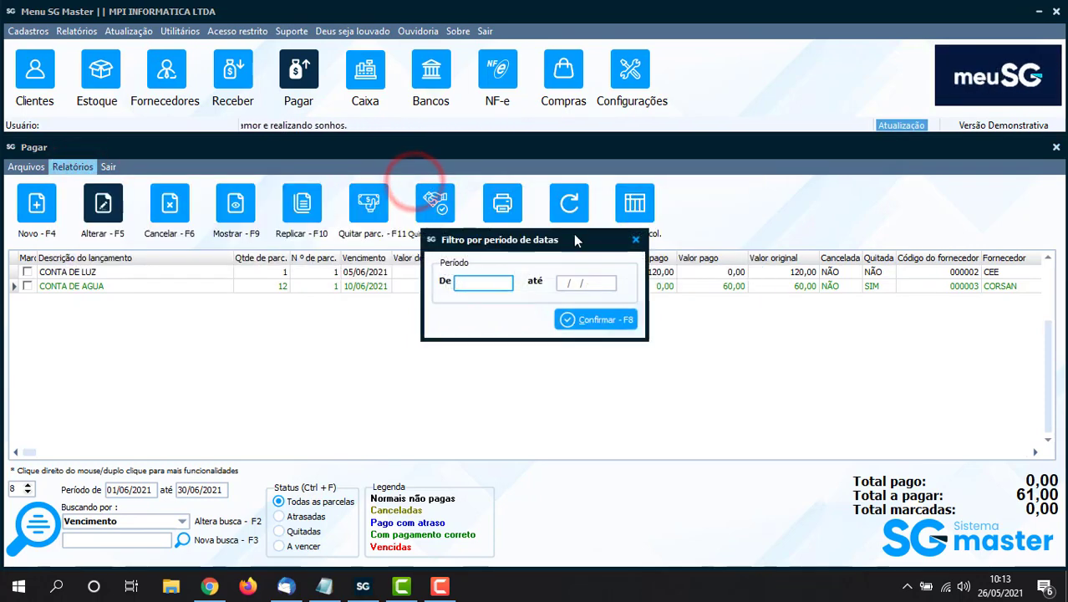
pyautogui.click(634, 241)
# Step: Examine which detailed payables listings are offered, such as those by due date, chart of accounts and cost centre
pyautogui.click(67, 166)
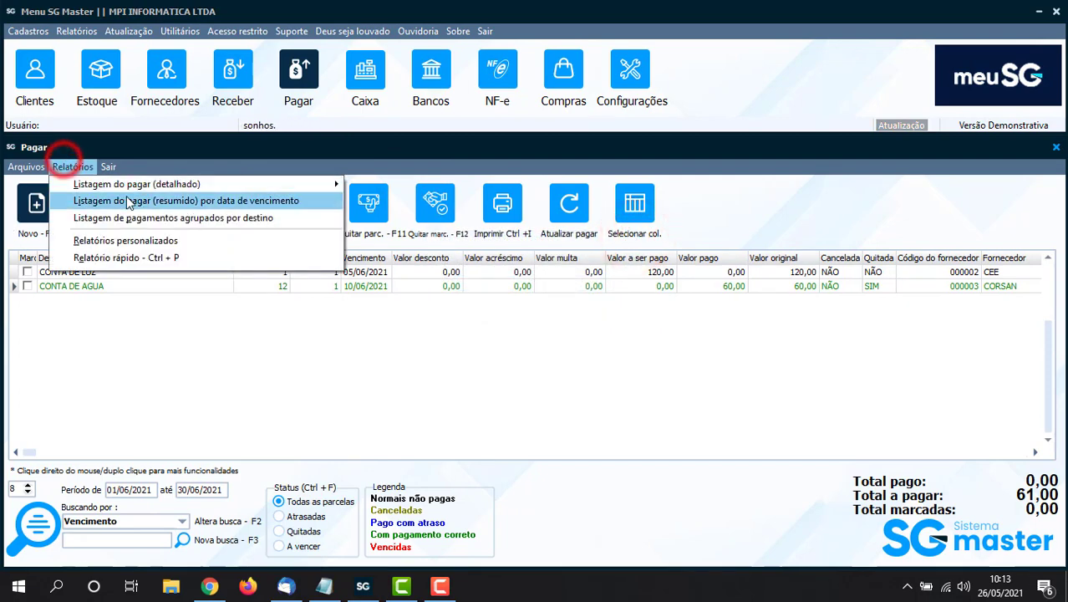
pyautogui.click(257, 182)
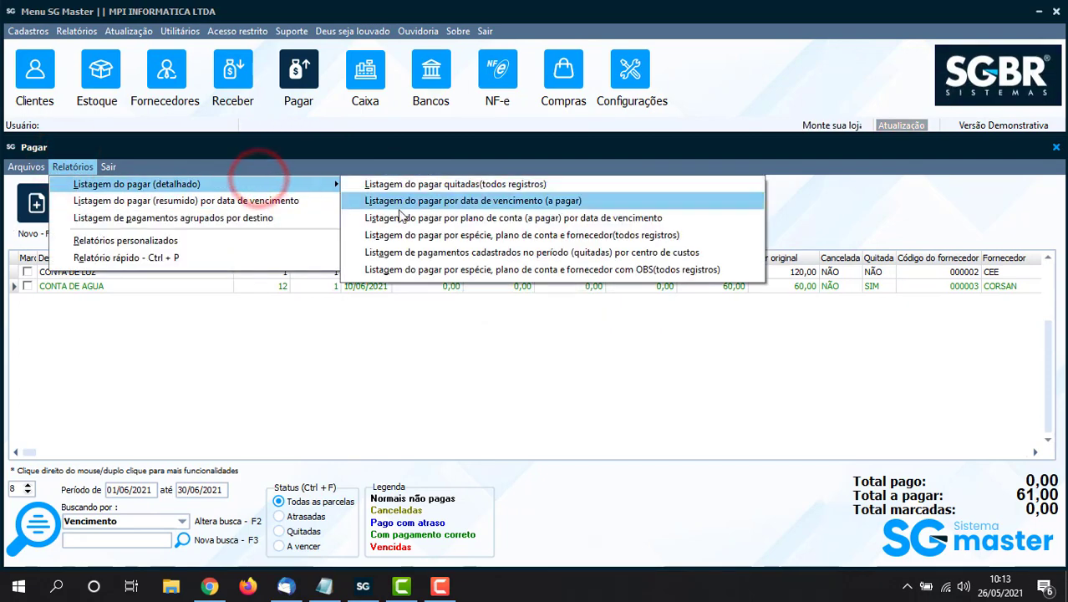
pyautogui.click(172, 341)
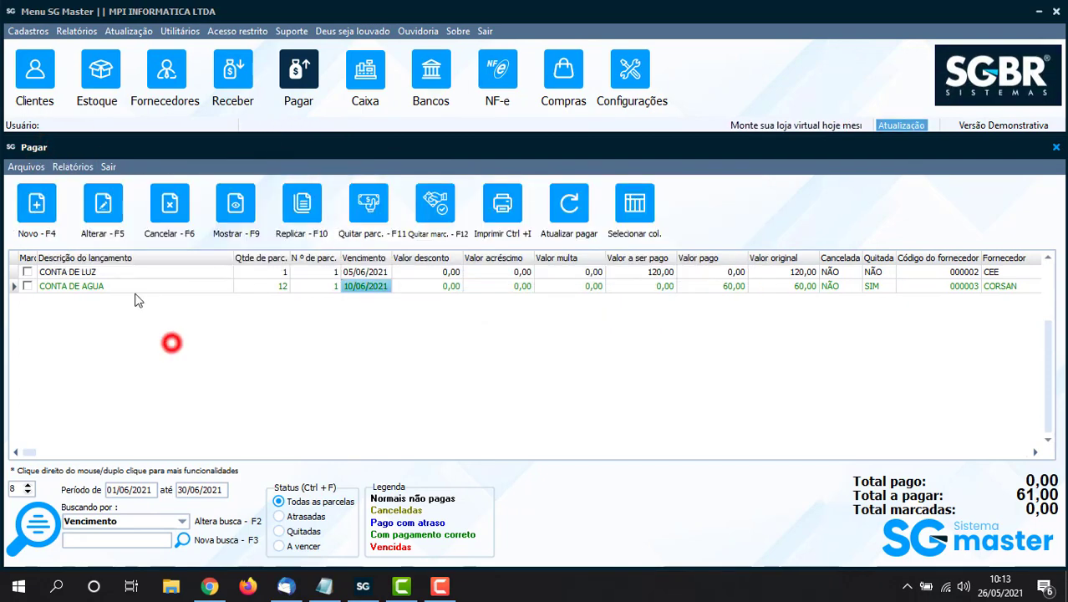
pyautogui.click(65, 166)
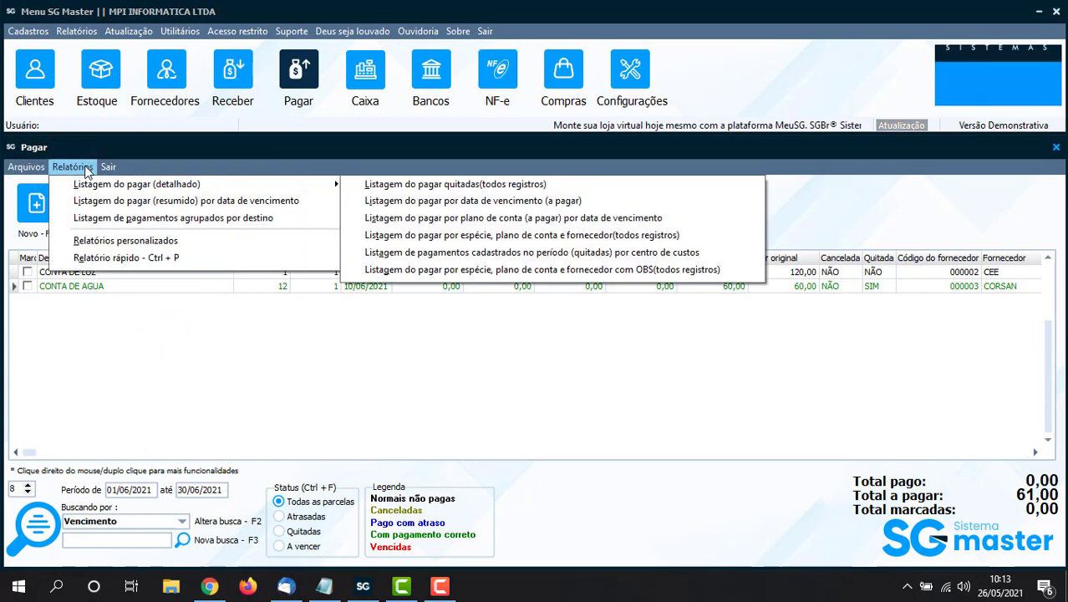
pyautogui.click(219, 372)
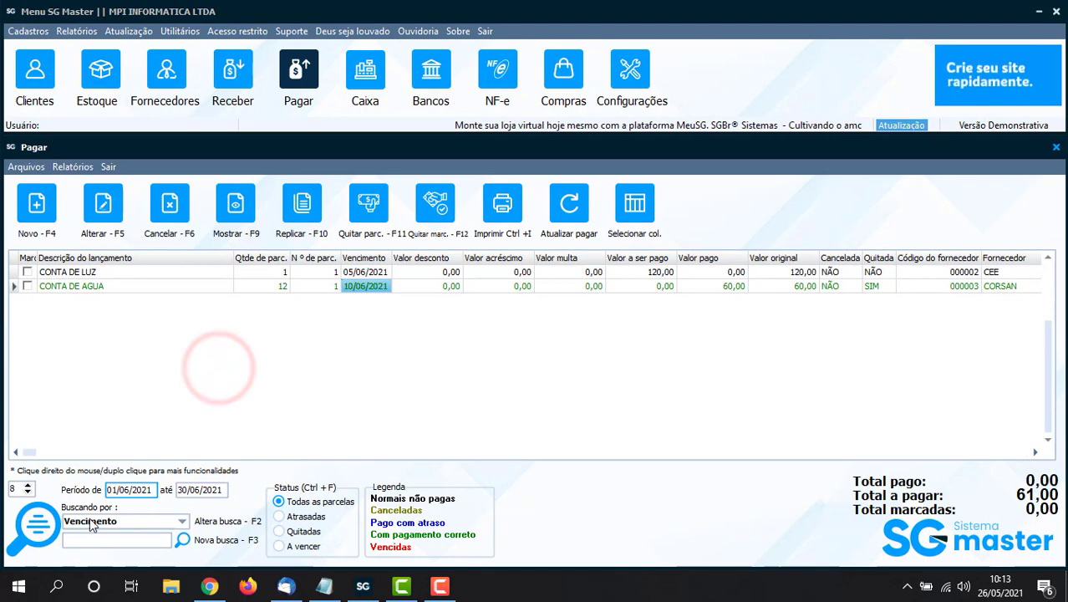
pyautogui.click(248, 371)
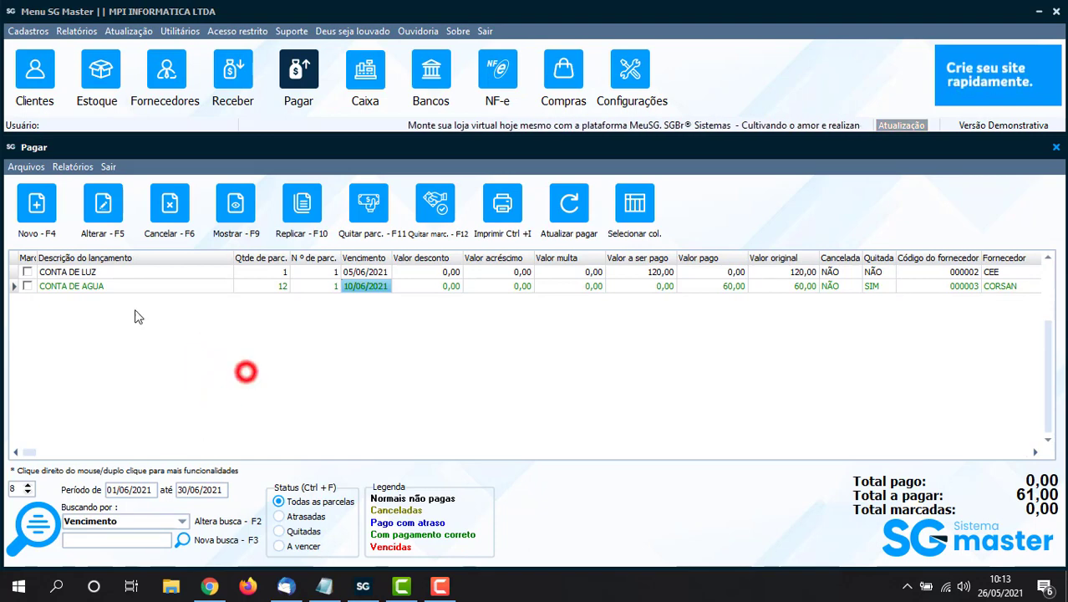
# Step: Search the payables by Fornecedor for CORS
pyautogui.click(182, 521)
pyautogui.scroll(2, 138, 476)
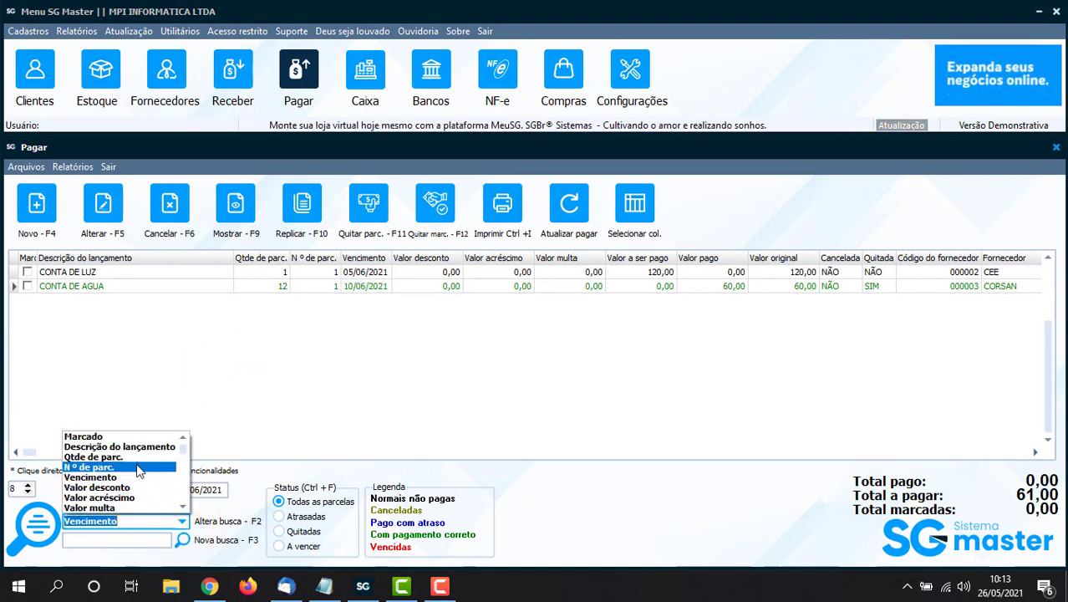
pyautogui.scroll(-2, 140, 476)
pyautogui.scroll(-2, 139, 476)
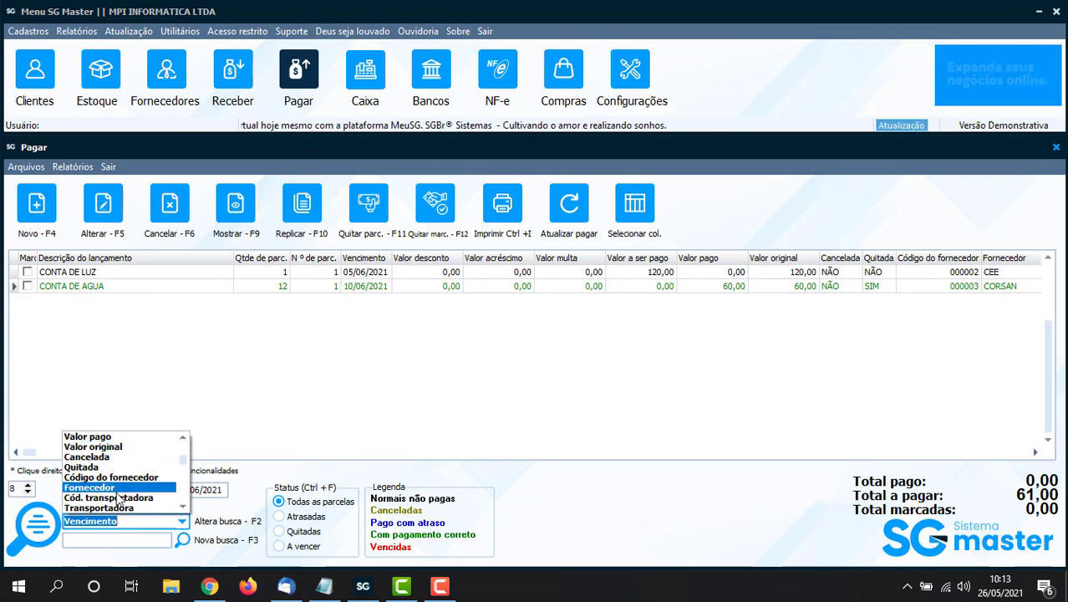
pyautogui.click(124, 487)
pyautogui.click(92, 539)
pyautogui.write('CORS')
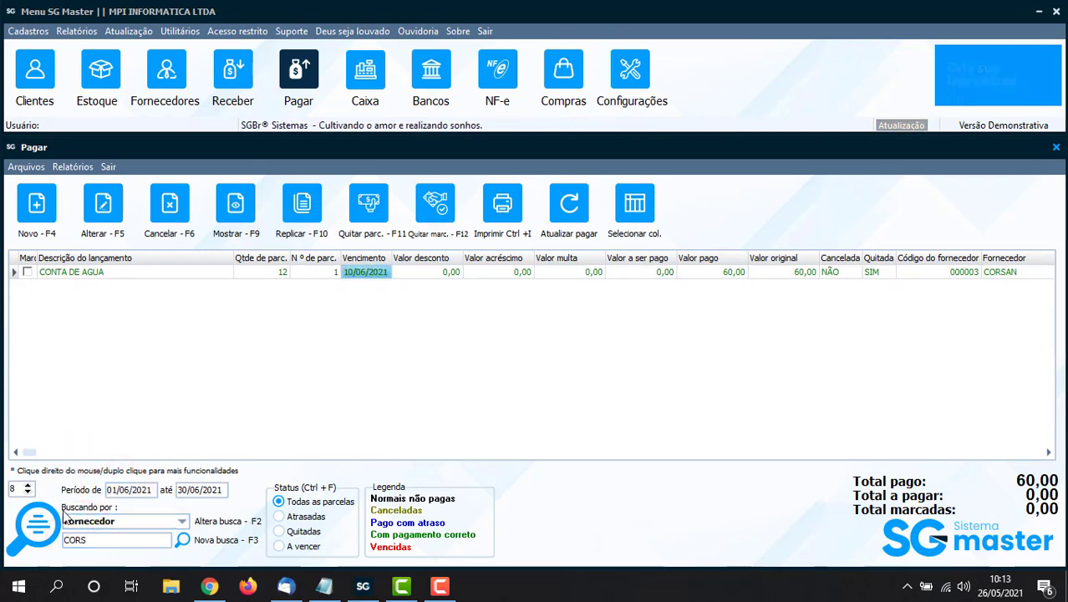
# Step: Extend the end of the search period to 30/06/2022 and refresh the supplier's payables
pyautogui.click(226, 492)
pyautogui.press('BackSpace')
pyautogui.write('2')
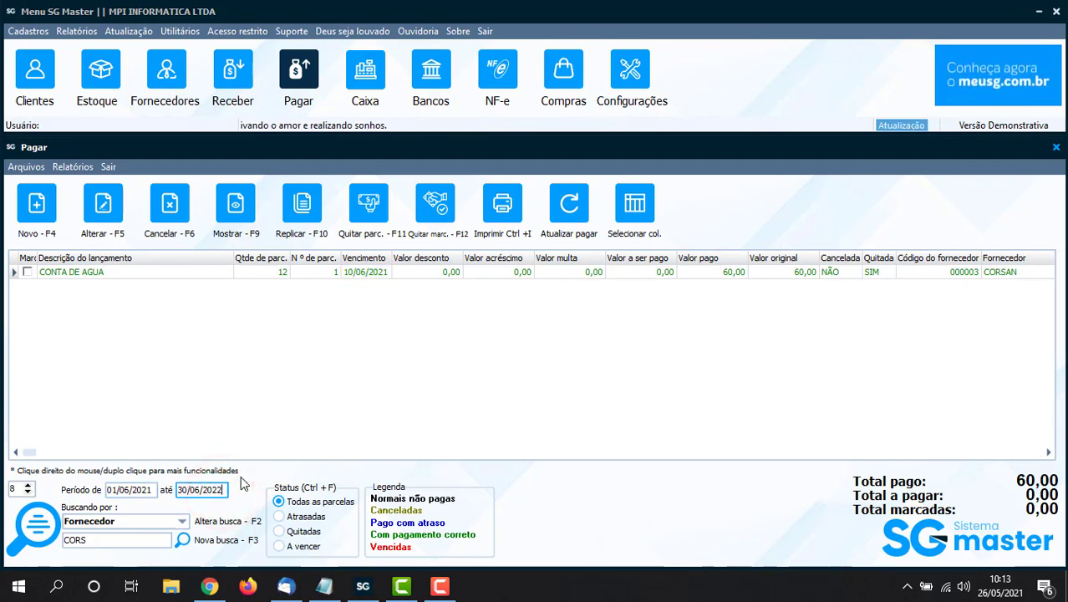
pyautogui.press('Return')
pyautogui.press('Return')
pyautogui.press('Return')
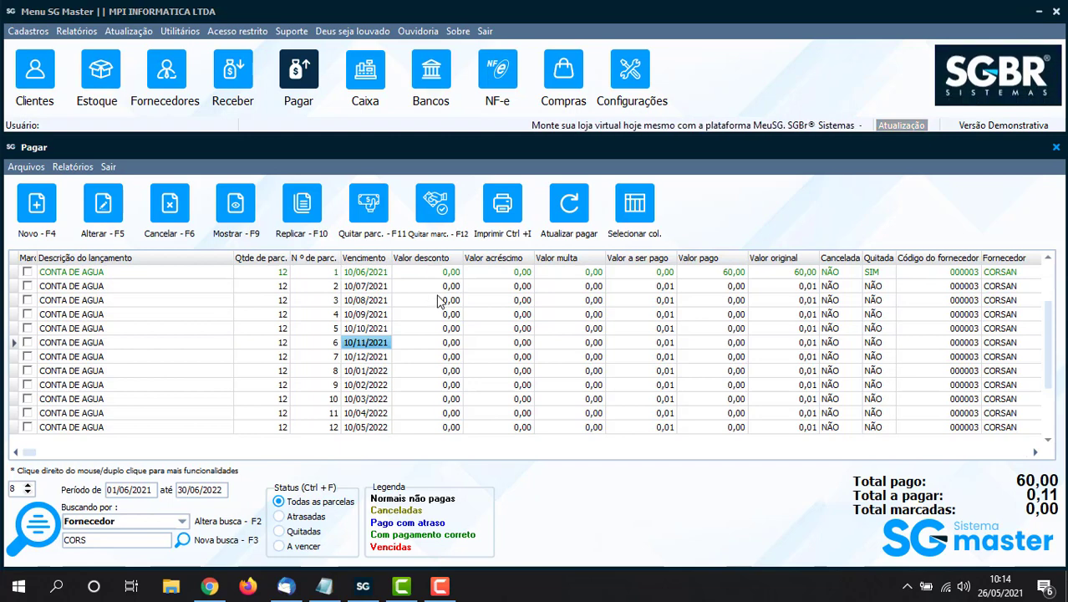
# Step: Start a new entry in accounts receivable and set its document number to 16052021
pyautogui.click(36, 205)
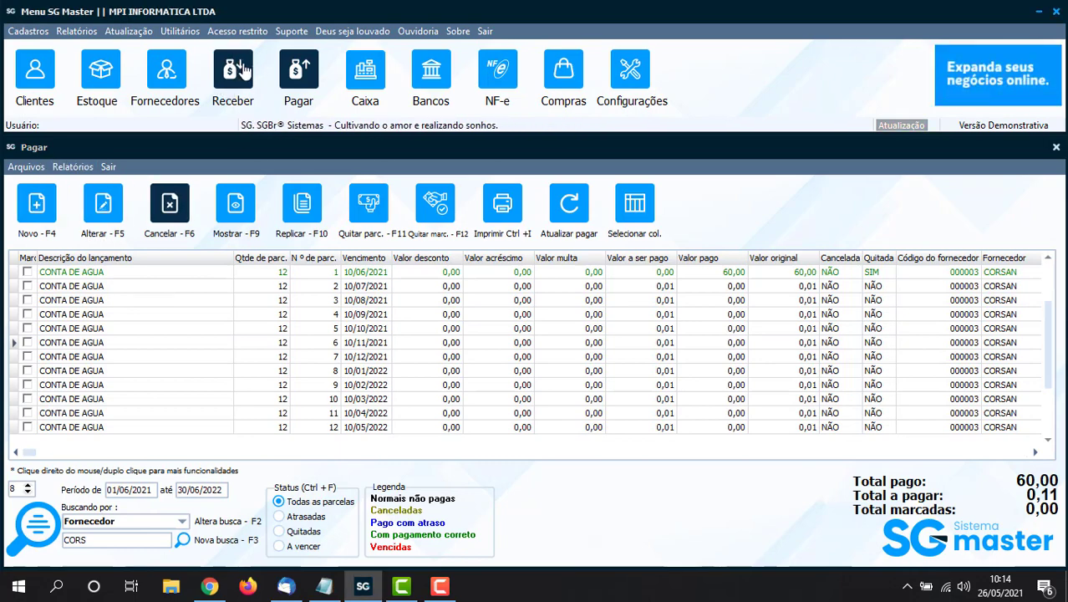
pyautogui.click(234, 74)
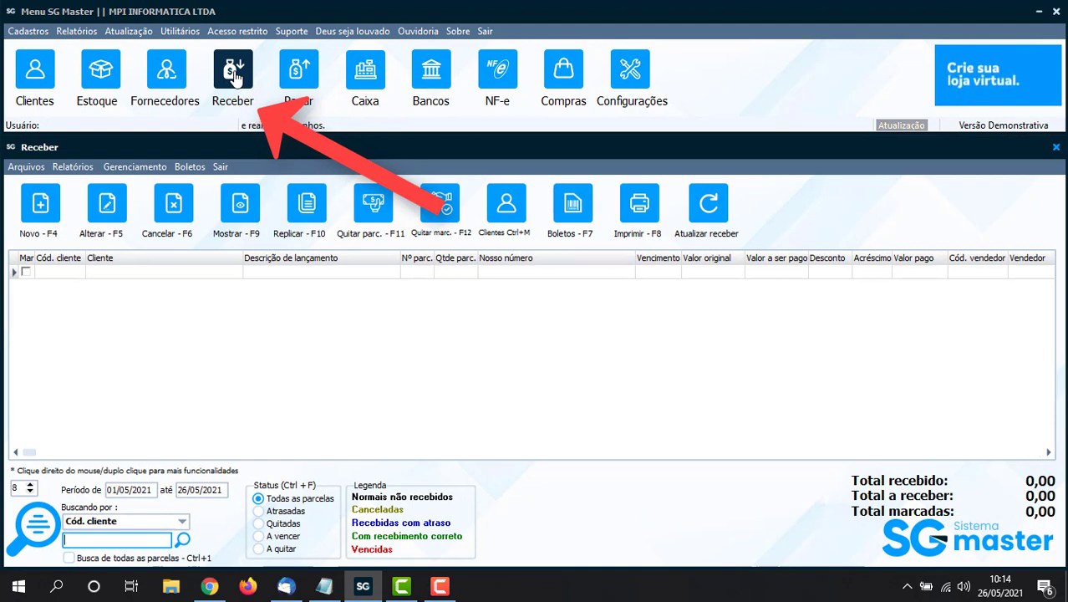
pyautogui.click(44, 203)
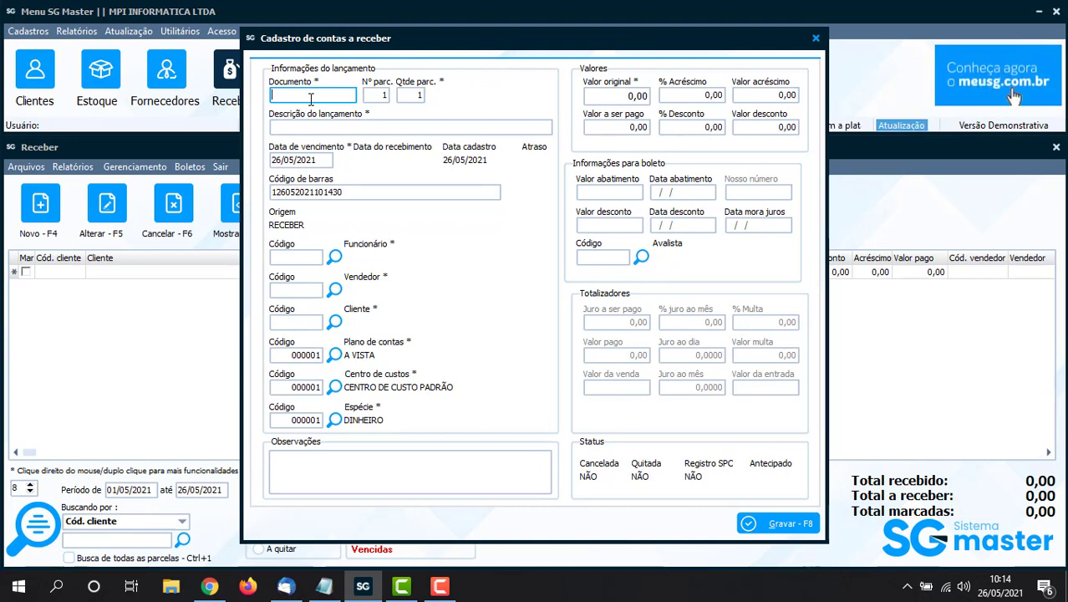
pyautogui.write('6')
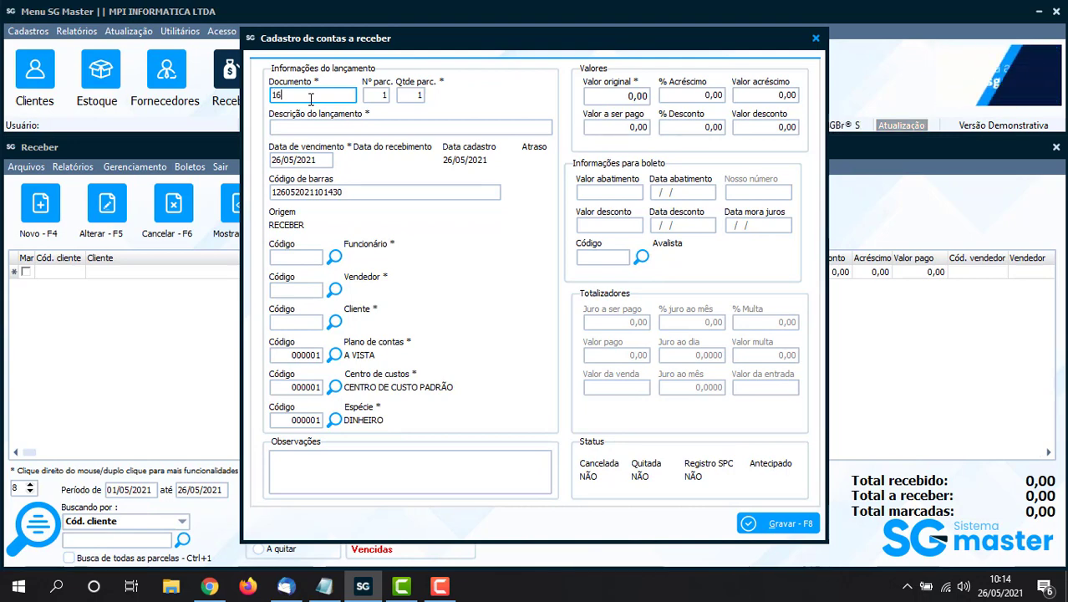
pyautogui.write('05')
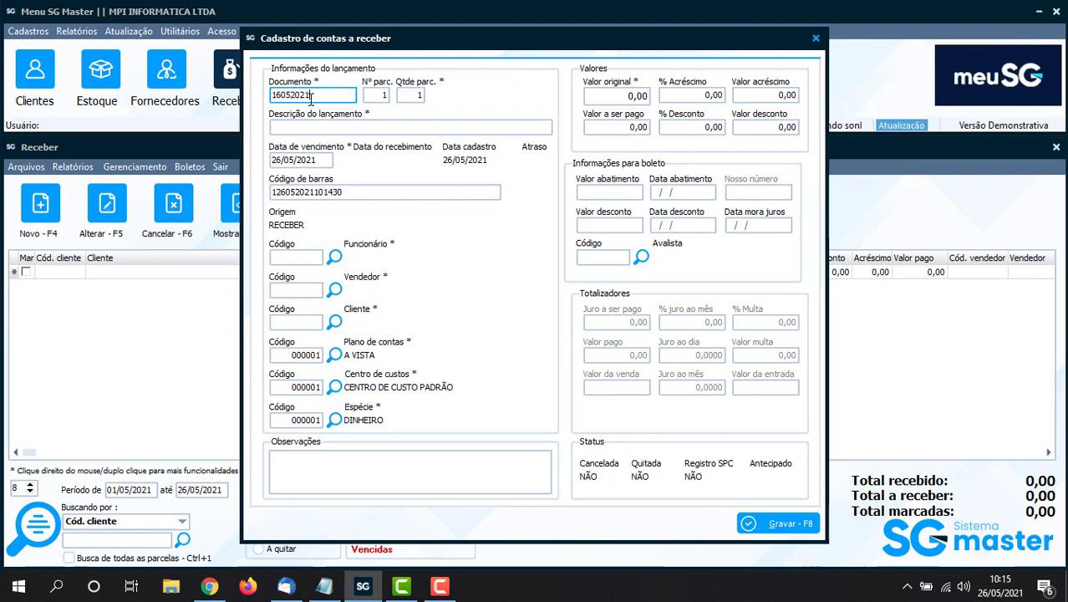
pyautogui.write('2021')
pyautogui.press('Tab')
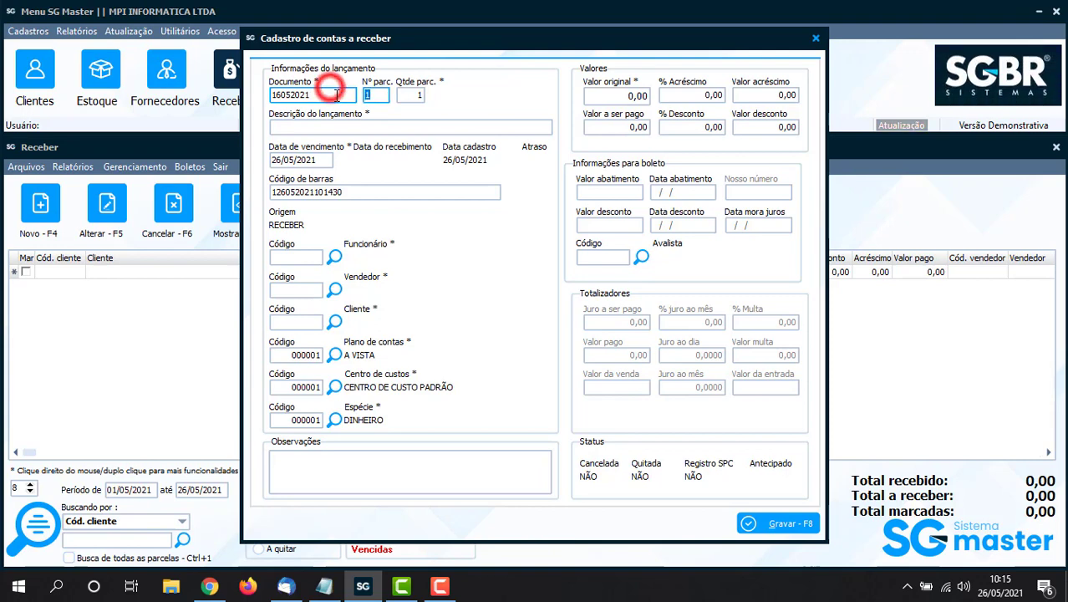
pyautogui.doubleClick(330, 95)
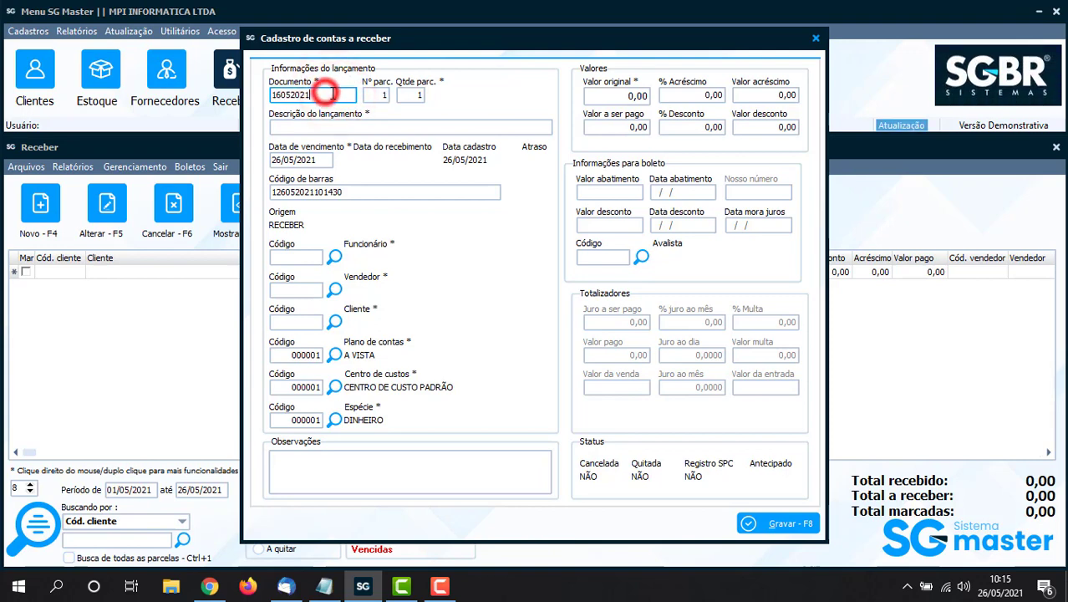
pyautogui.click(327, 94)
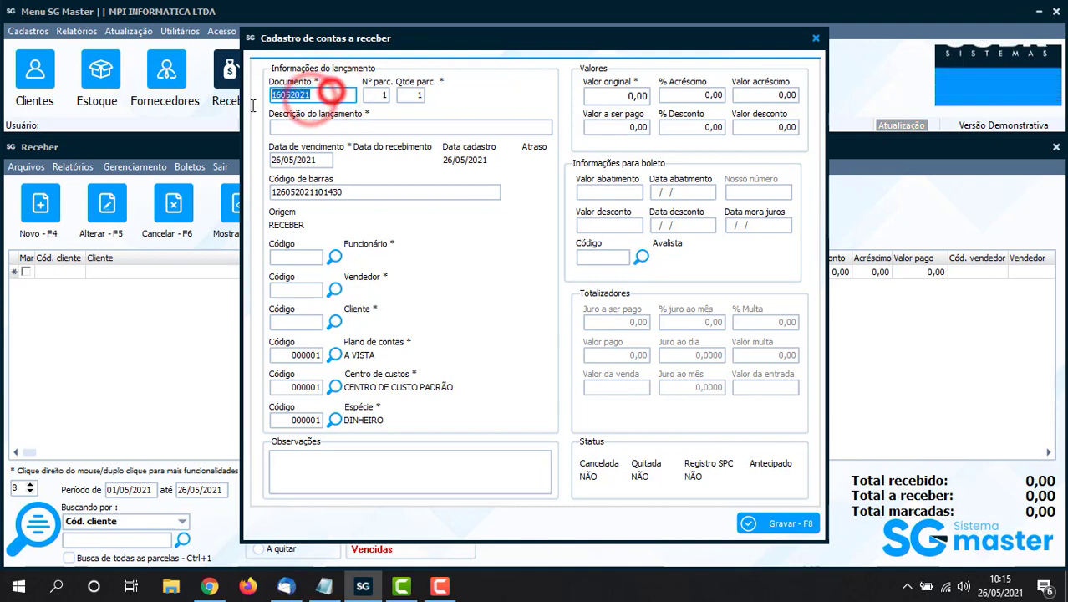
# Step: Check the instalment fields and enter COBRANCA DE VALOR TESTE as the description of the new receivable
pyautogui.click(384, 96)
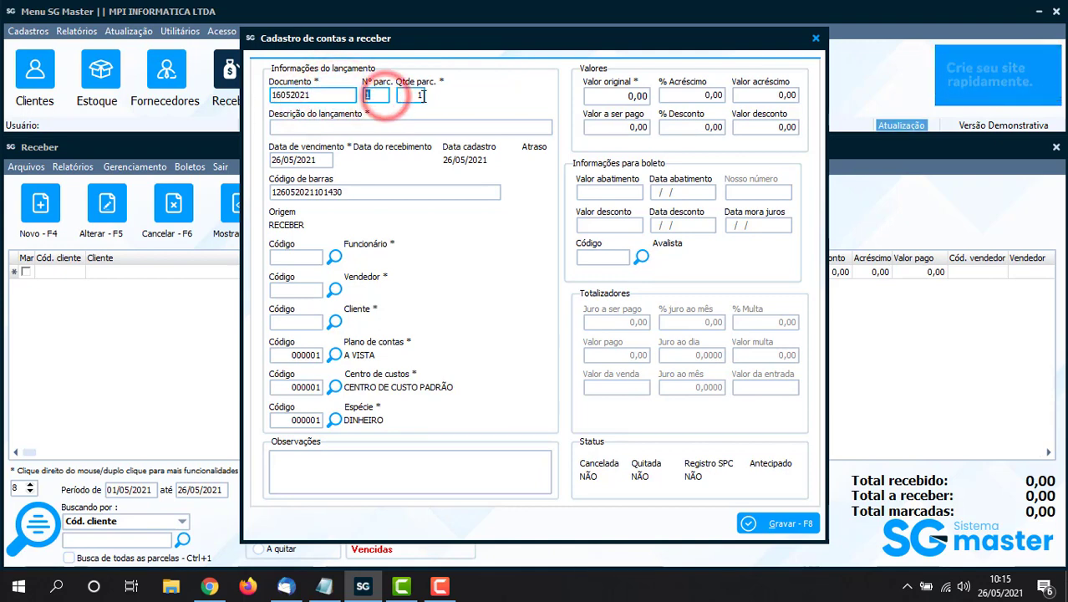
pyautogui.click(412, 95)
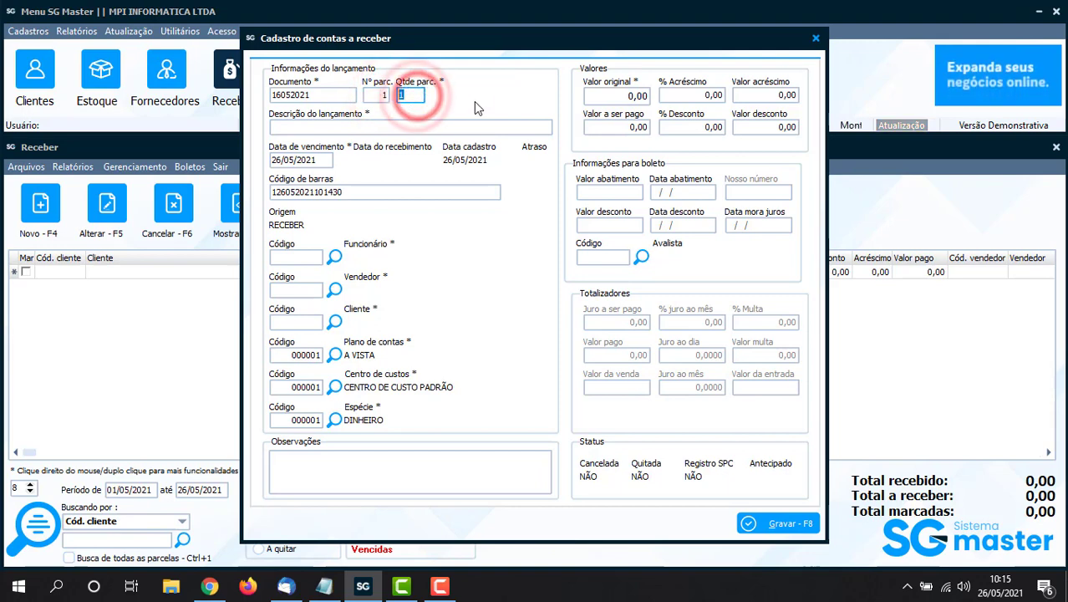
pyautogui.click(363, 129)
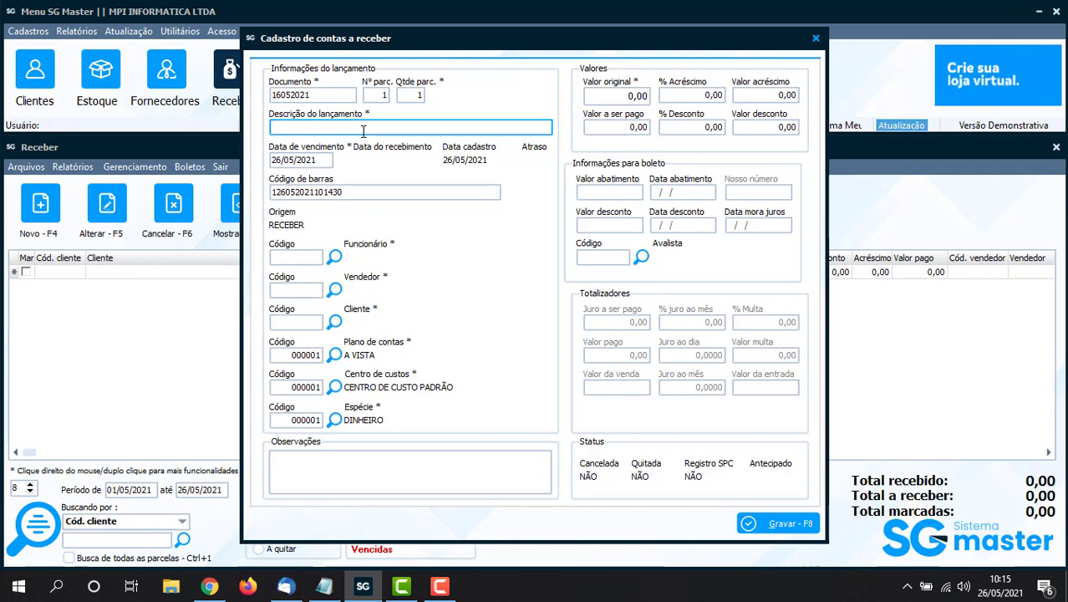
pyautogui.click(363, 129)
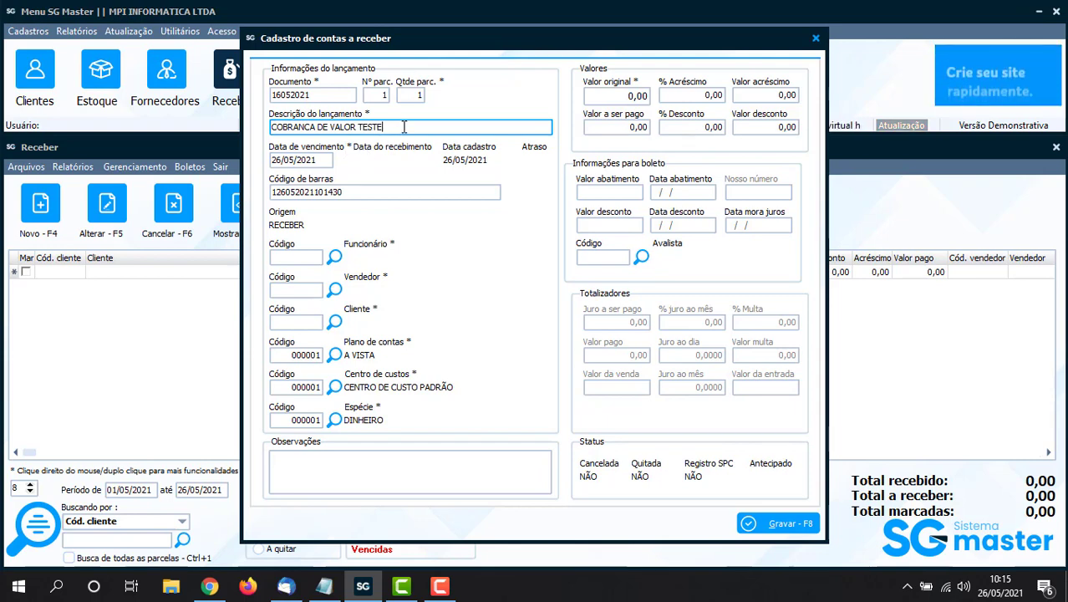
pyautogui.doubleClick(401, 126)
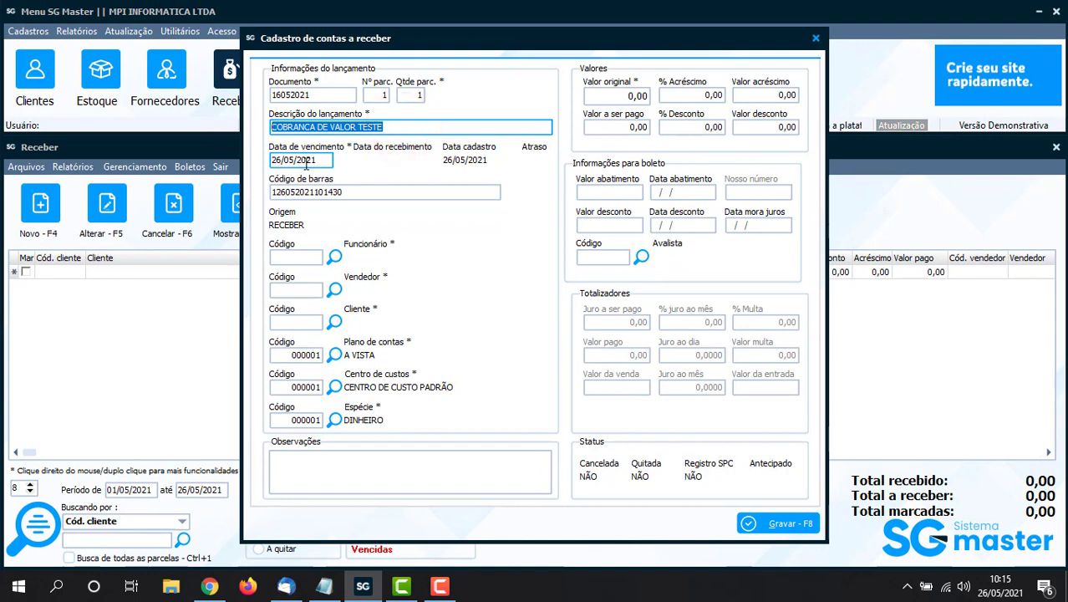
# Step: Set the due date of the new receivable to 01/06/2021 and proceed to the employee code
pyautogui.doubleClick(323, 159)
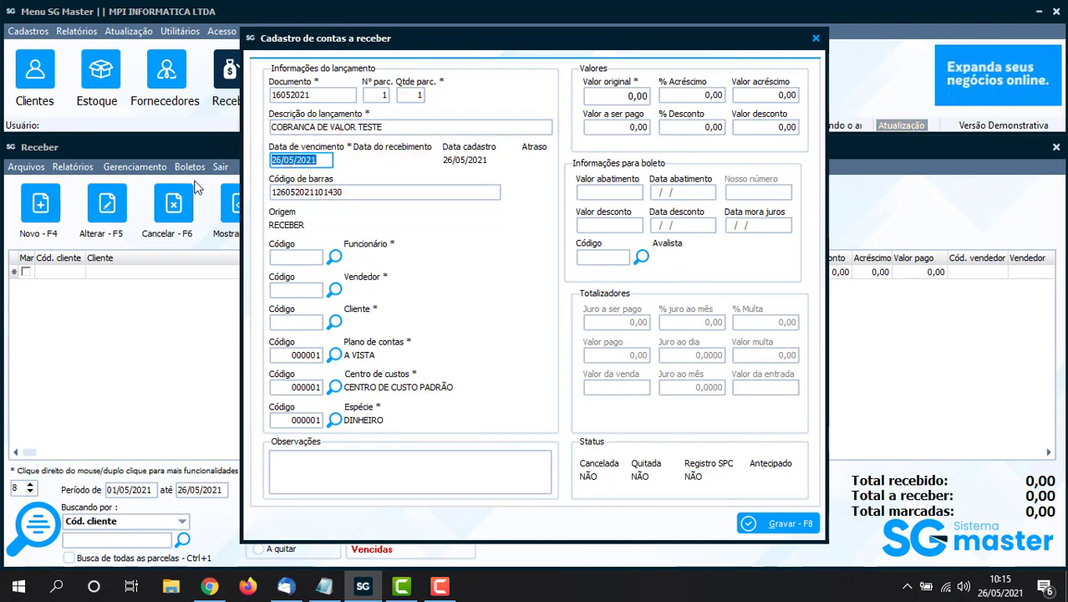
pyautogui.write('01/0')
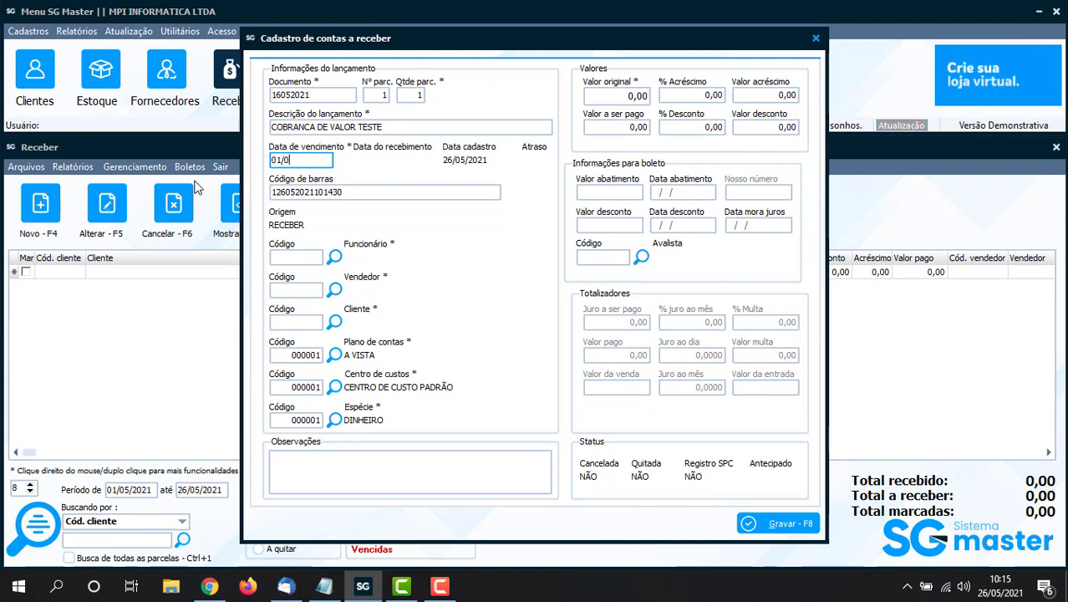
pyautogui.write('6/2021')
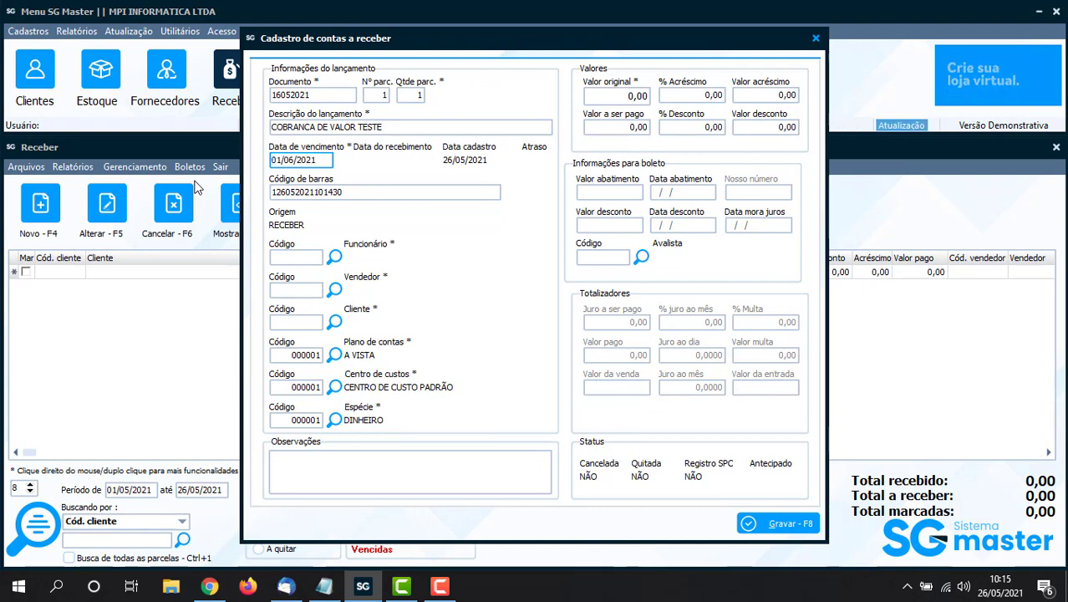
pyautogui.press('Tab')
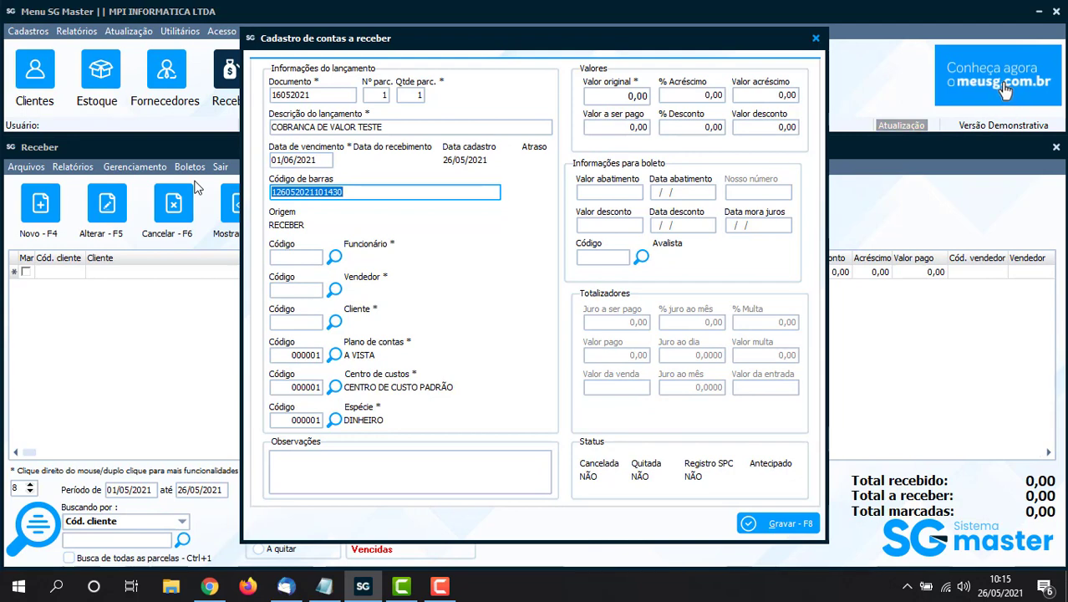
pyautogui.press('Tab')
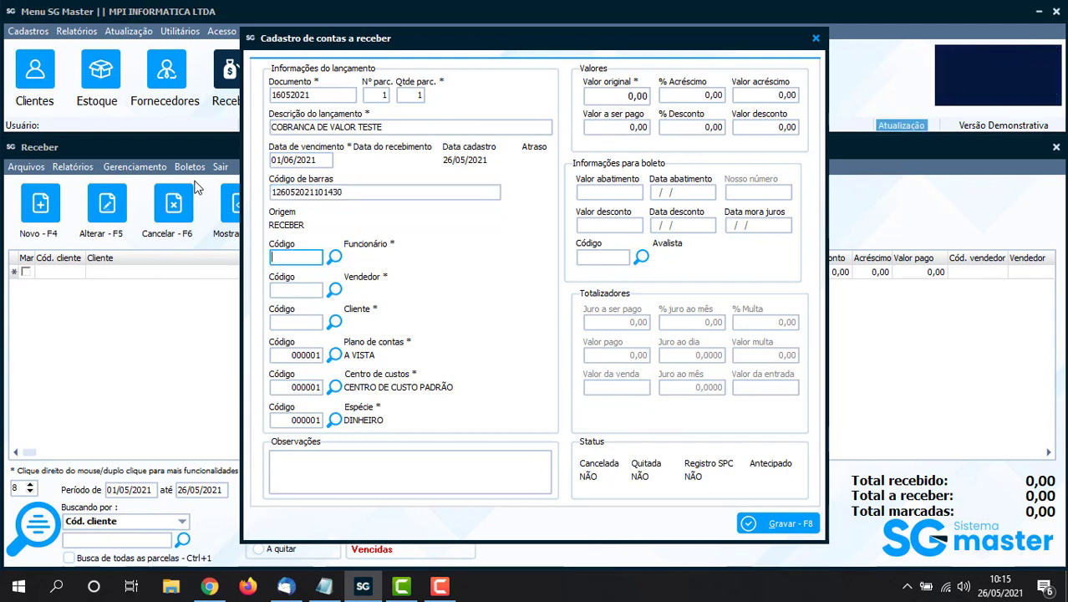
# Step: Assign the default employee FUNCIONARIO PADRÃO as both employee and seller of the new receivable
pyautogui.press('Tab')
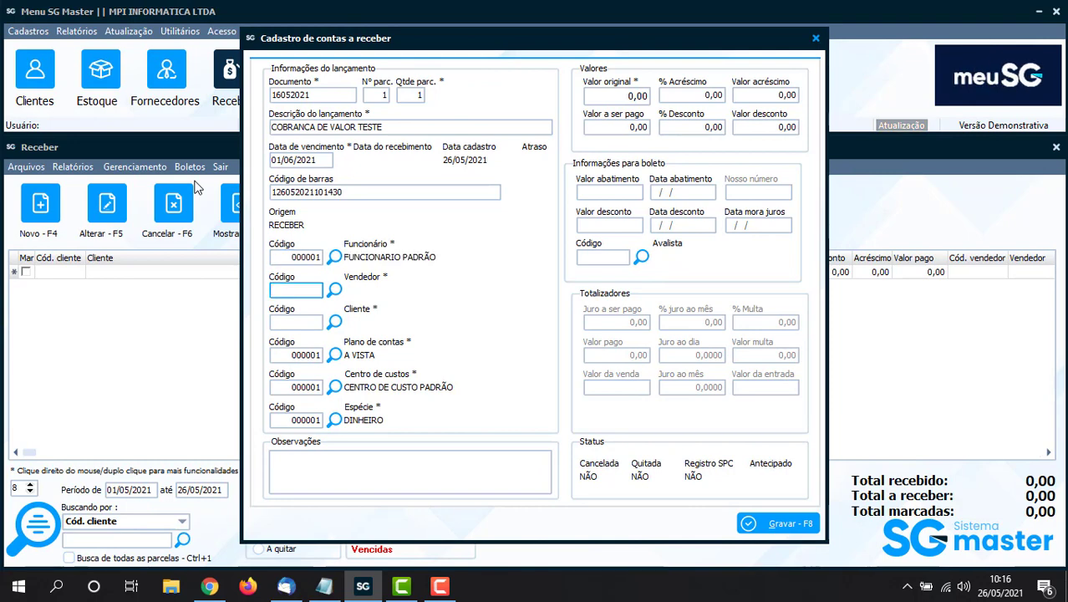
pyautogui.press('Tab')
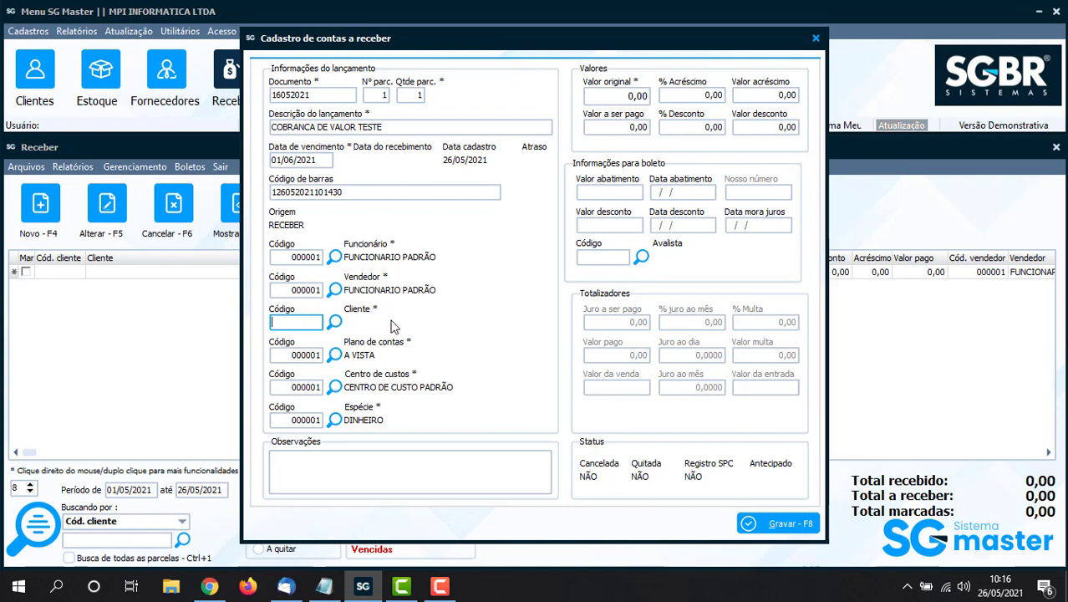
# Step: From the customer search, register a new individual customer with only the customer's name, and assign that customer to the receivable
pyautogui.click(335, 324)
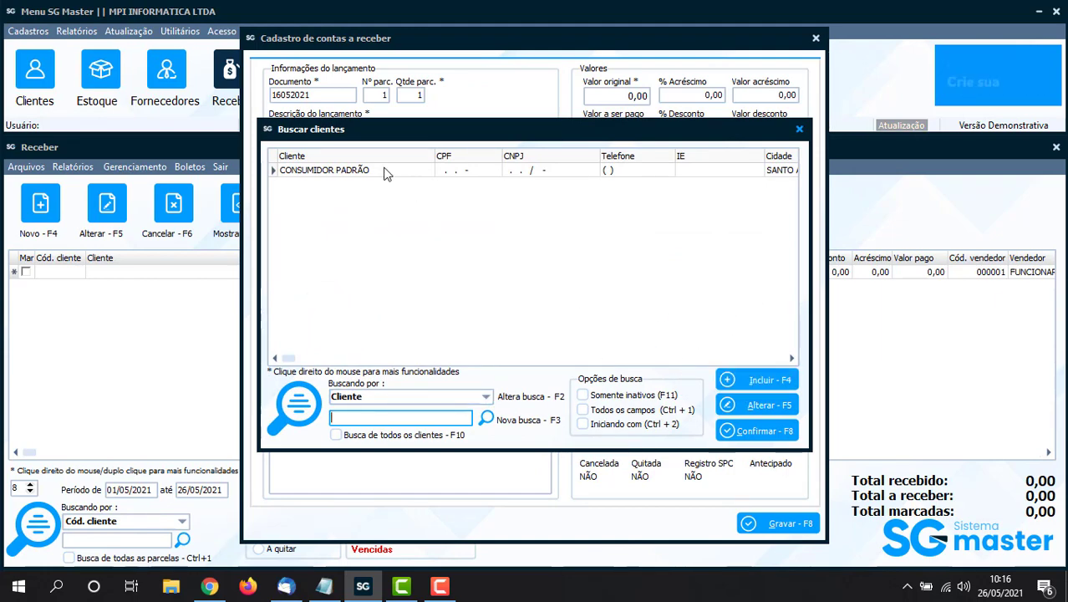
pyautogui.click(746, 377)
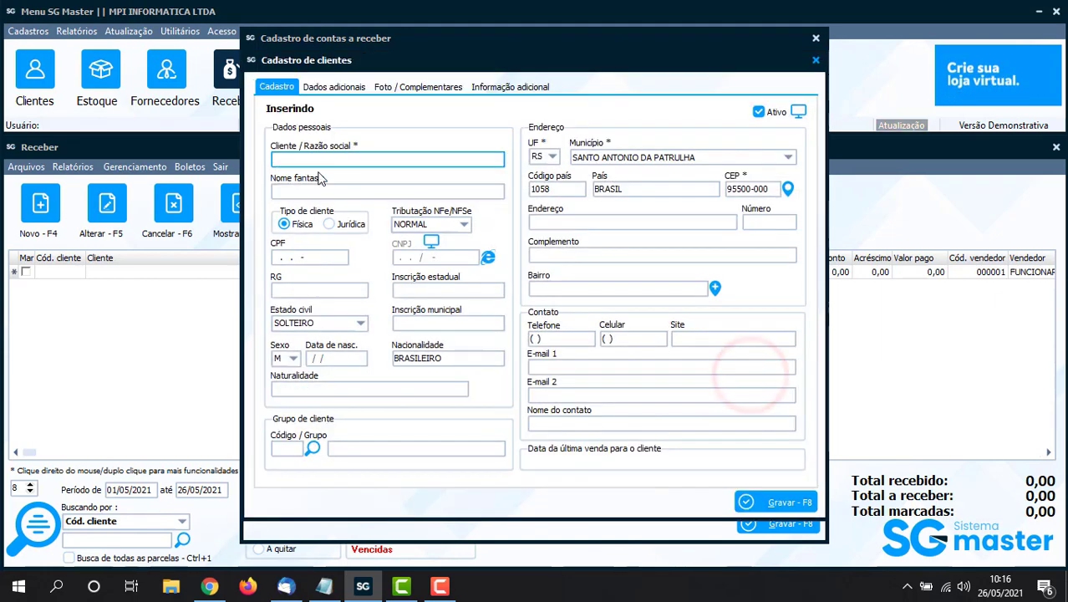
pyautogui.write('MOUZART ')
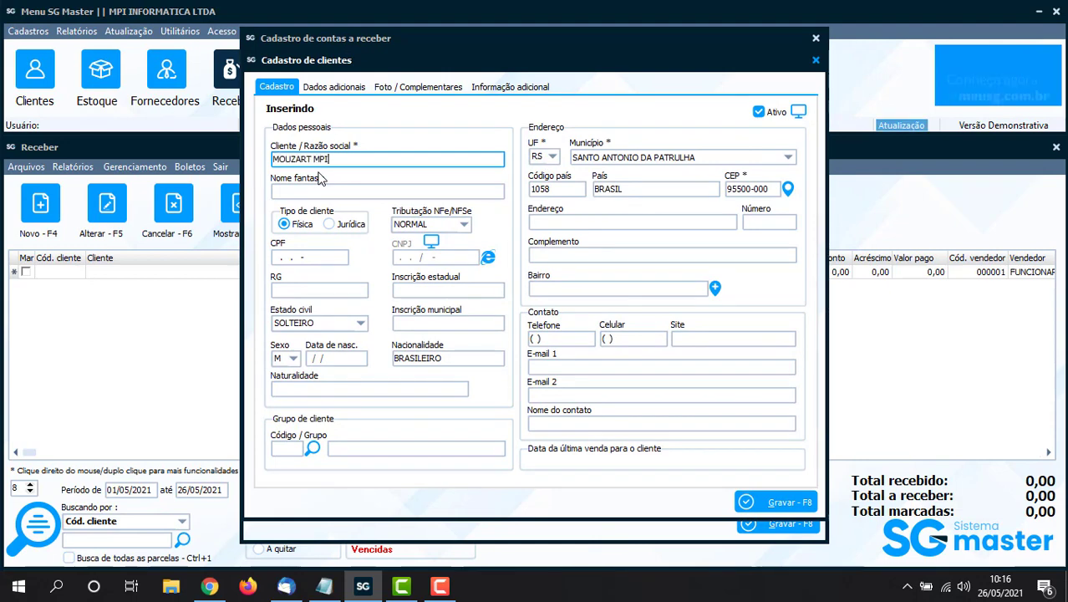
pyautogui.write('MPI')
pyautogui.press('Tab')
pyautogui.press('Tab')
pyautogui.press('Tab')
pyautogui.press('Tab')
pyautogui.press('Tab')
pyautogui.press('Tab')
pyautogui.press('Tab')
pyautogui.press('Tab')
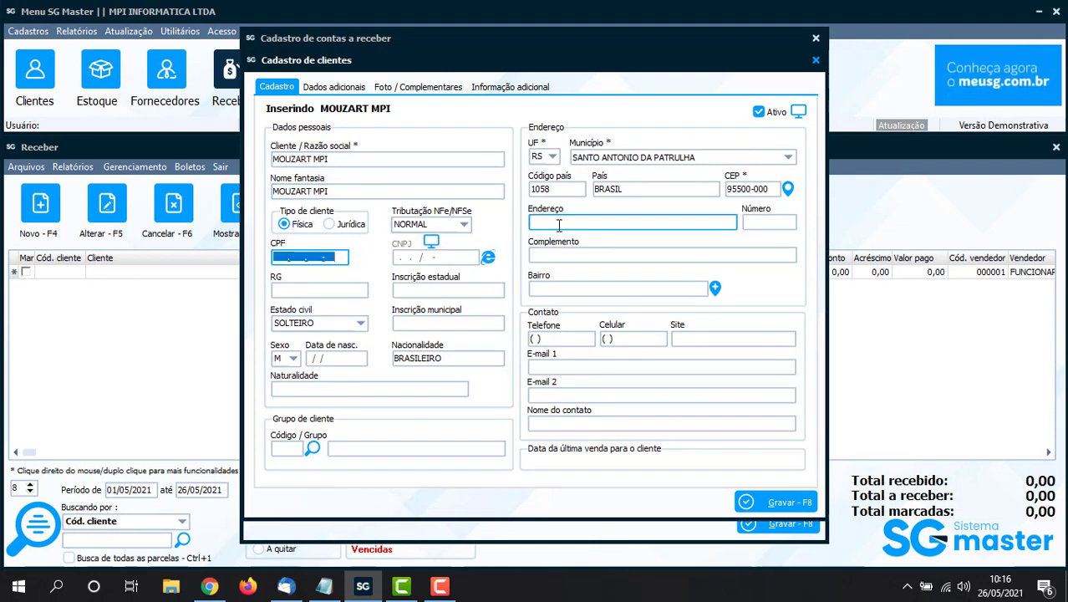
pyautogui.click(772, 501)
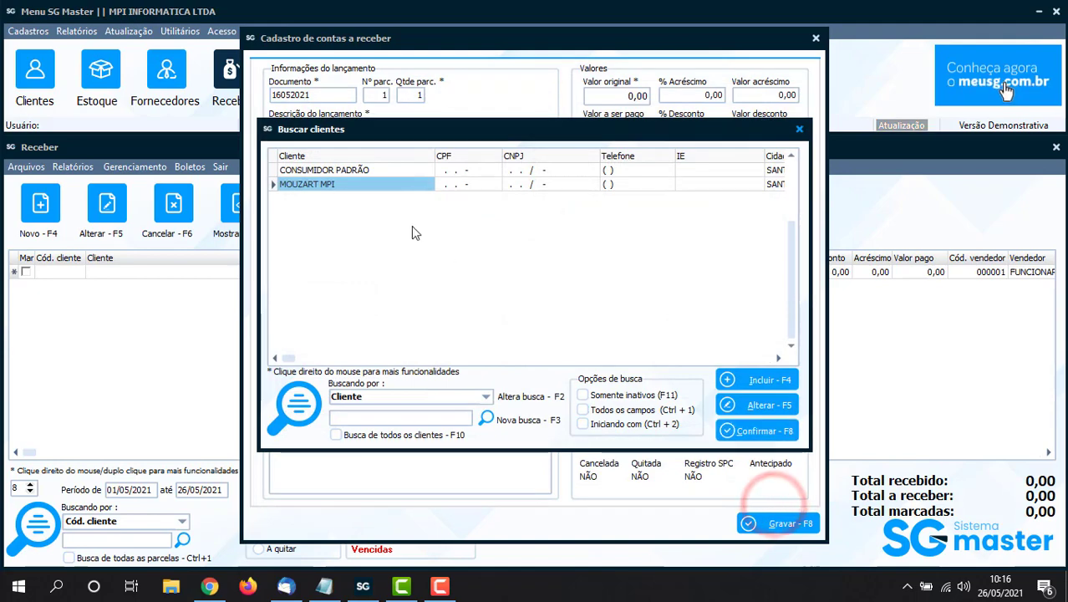
pyautogui.doubleClick(376, 185)
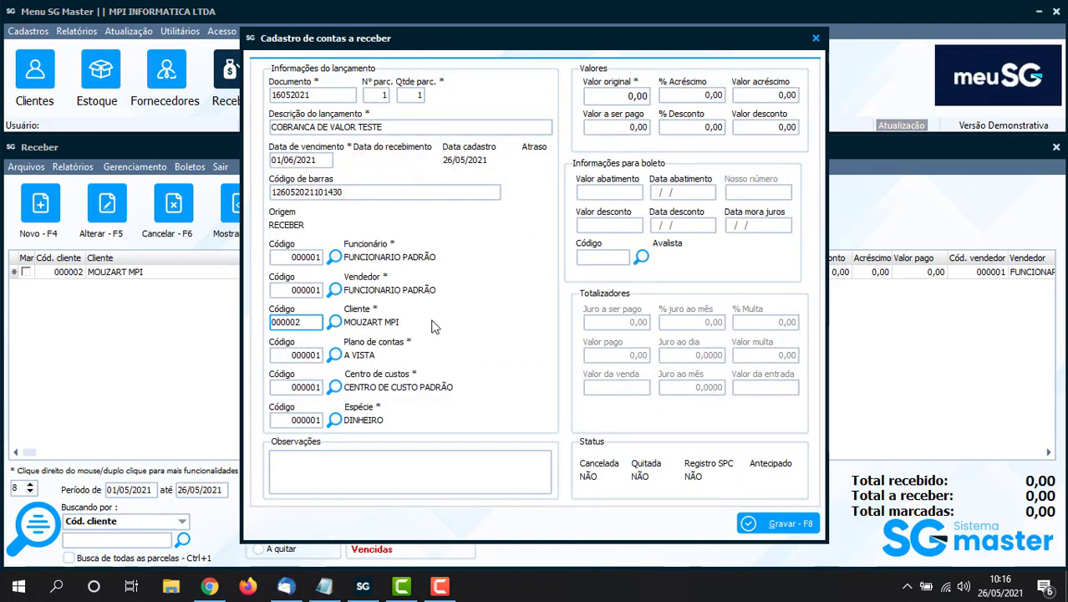
# Step: Reopen the customer search, examine the new customer's name, CPF and CNPJ fields, and select the same customer again
pyautogui.click(335, 324)
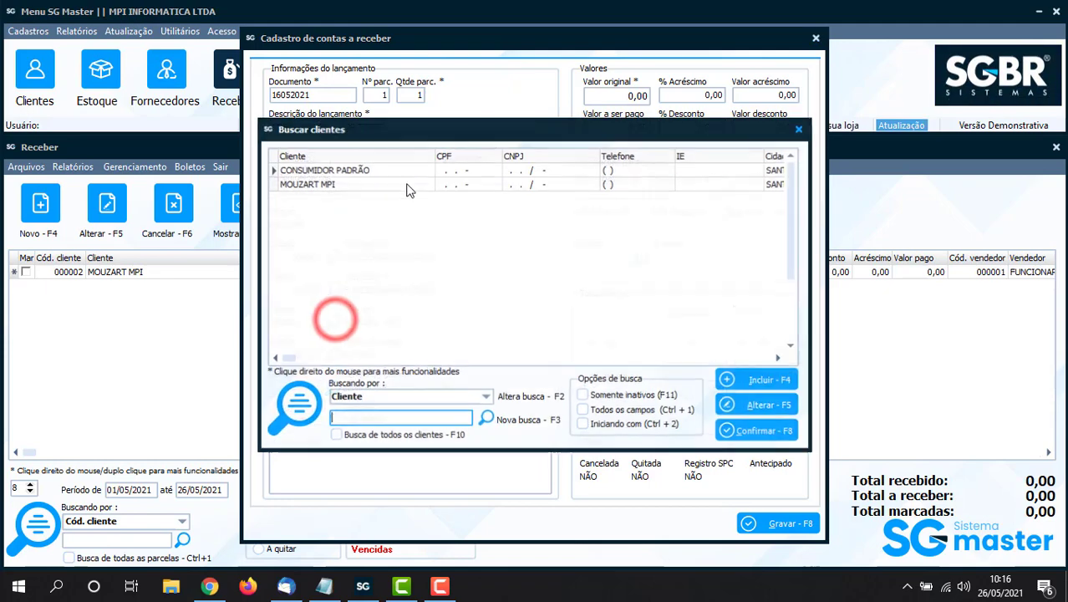
pyautogui.click(356, 184)
pyautogui.click(451, 180)
pyautogui.click(534, 177)
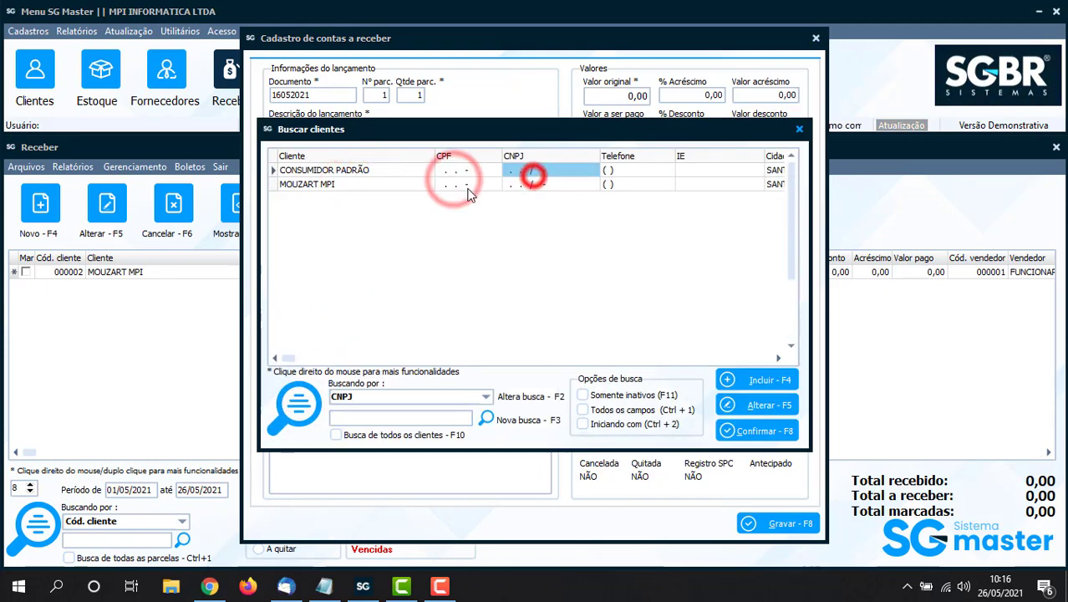
pyautogui.click(467, 187)
pyautogui.click(521, 180)
pyautogui.click(472, 186)
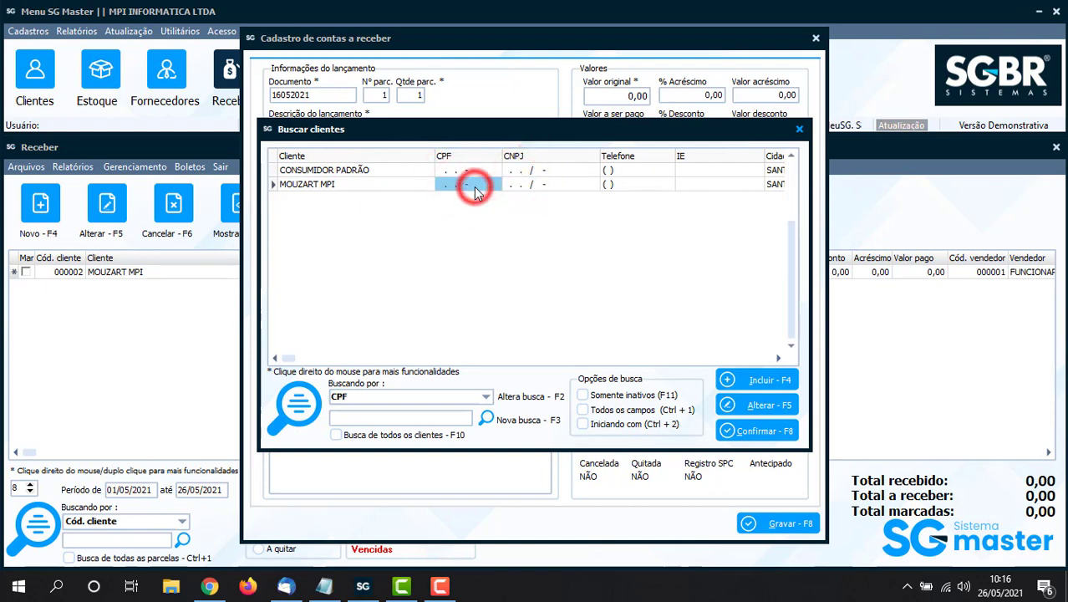
pyautogui.click(507, 184)
pyautogui.click(477, 186)
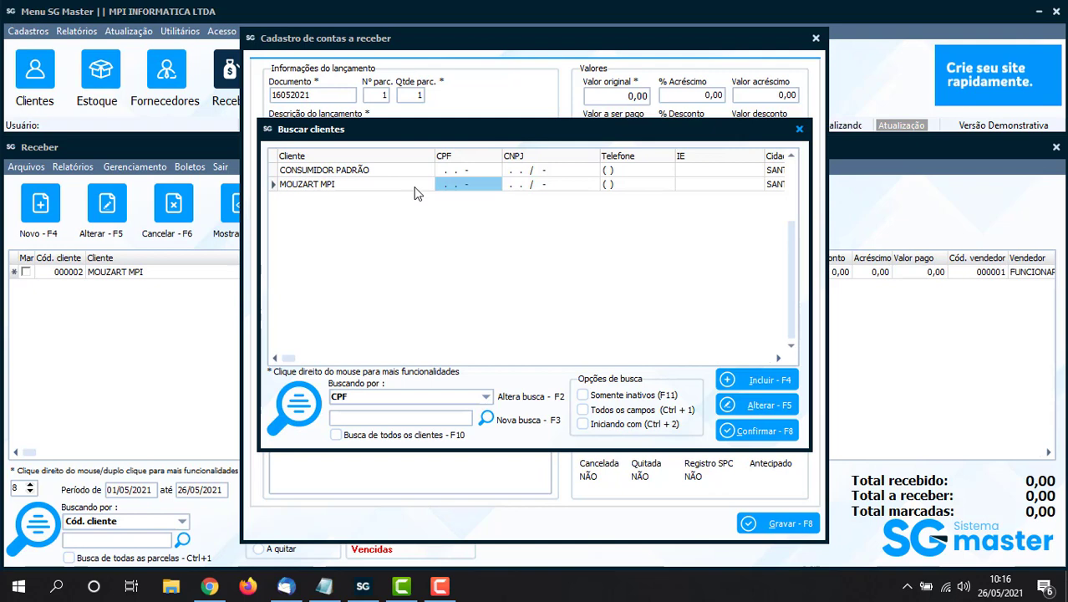
pyautogui.click(415, 188)
pyautogui.click(454, 186)
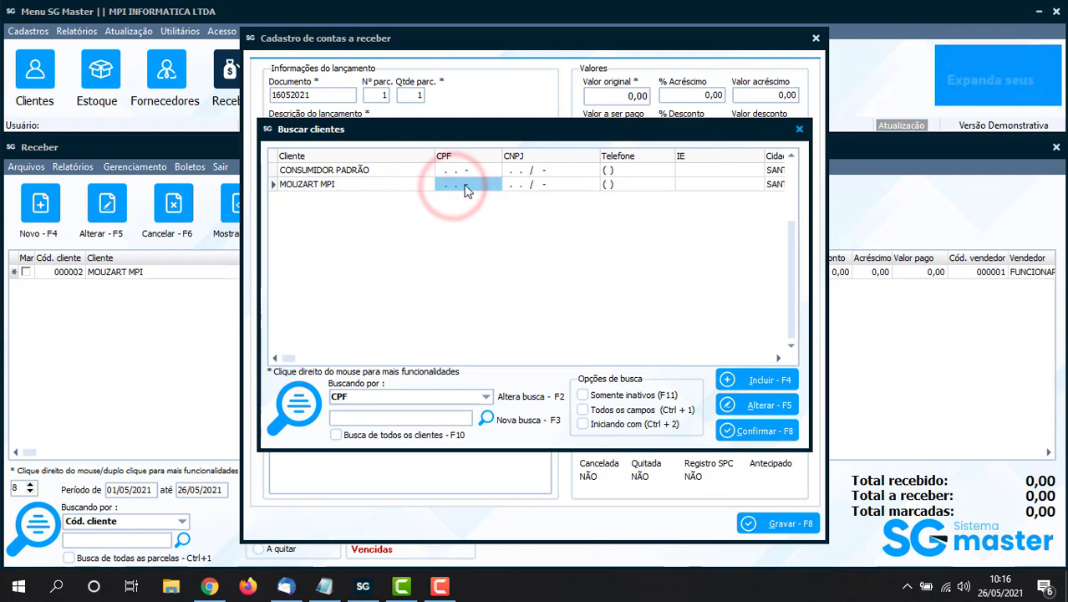
pyautogui.click(530, 186)
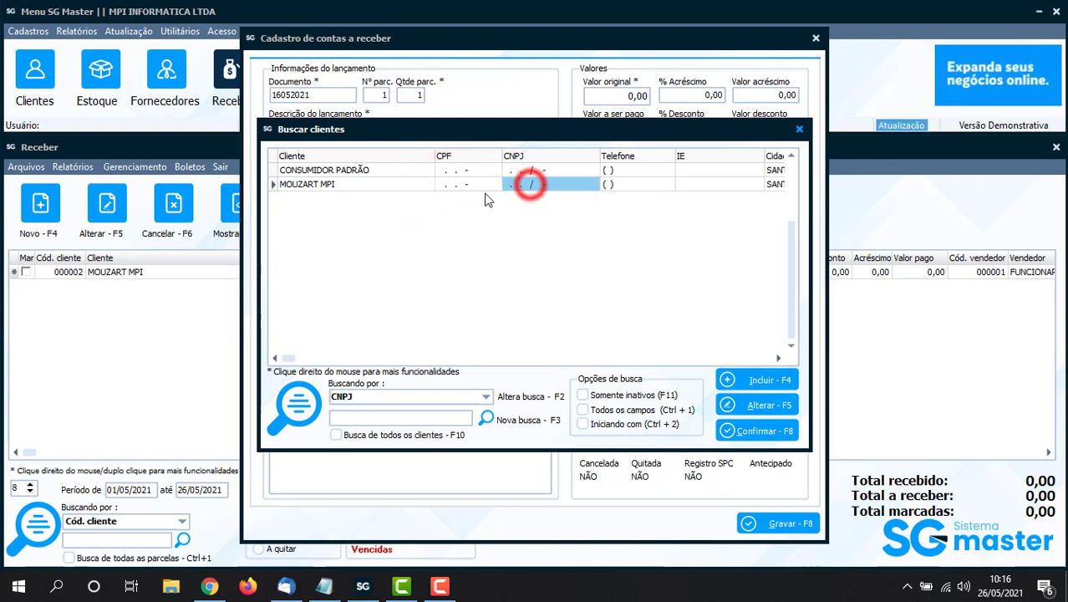
pyautogui.click(446, 187)
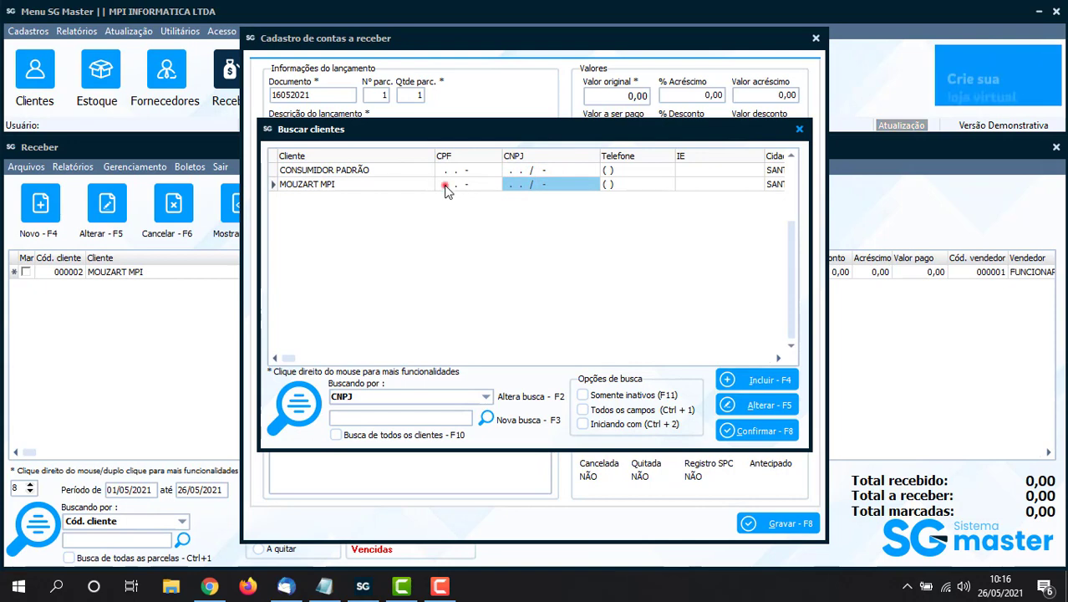
pyautogui.click(424, 189)
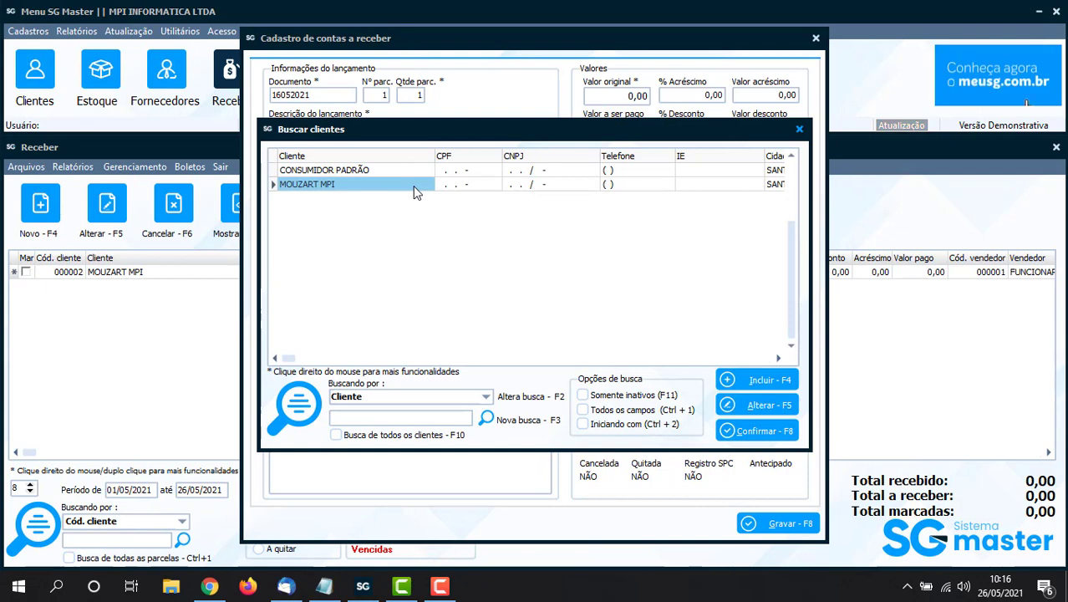
pyautogui.click(443, 187)
pyautogui.click(410, 186)
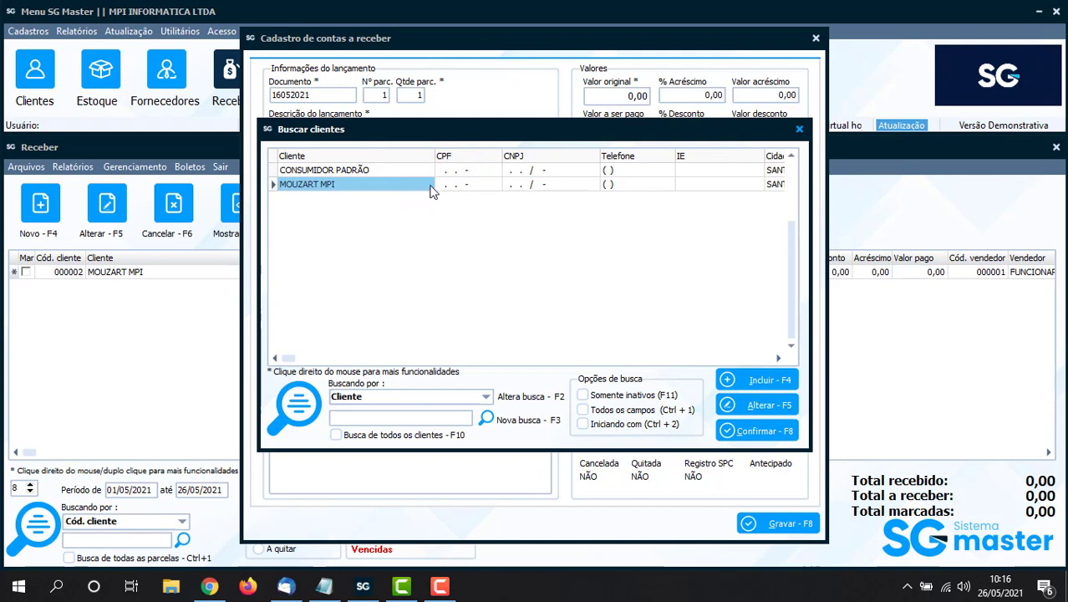
pyautogui.click(458, 186)
pyautogui.click(423, 185)
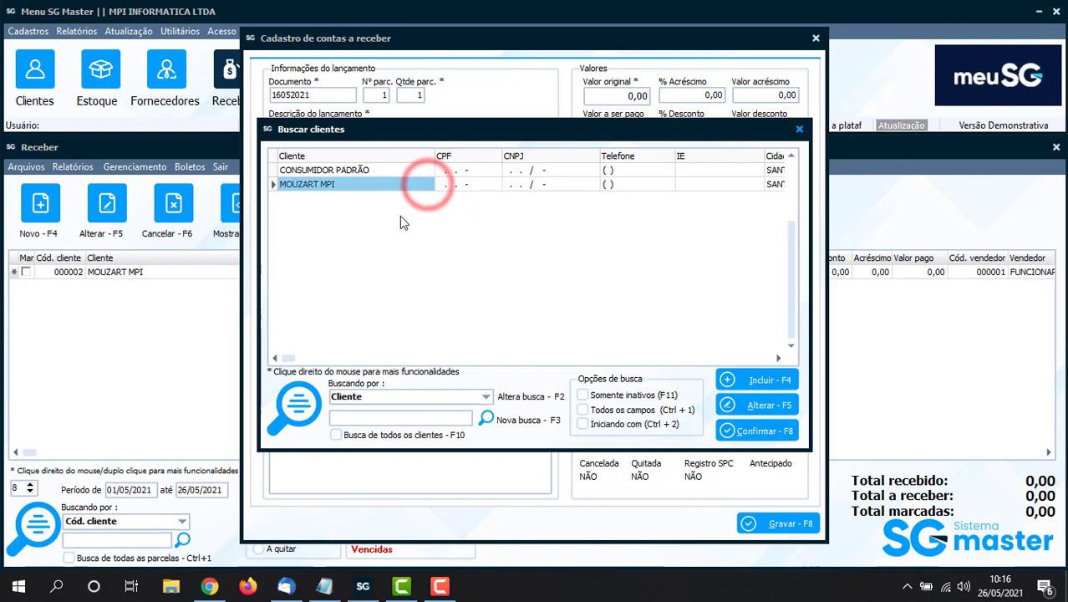
pyautogui.click(459, 185)
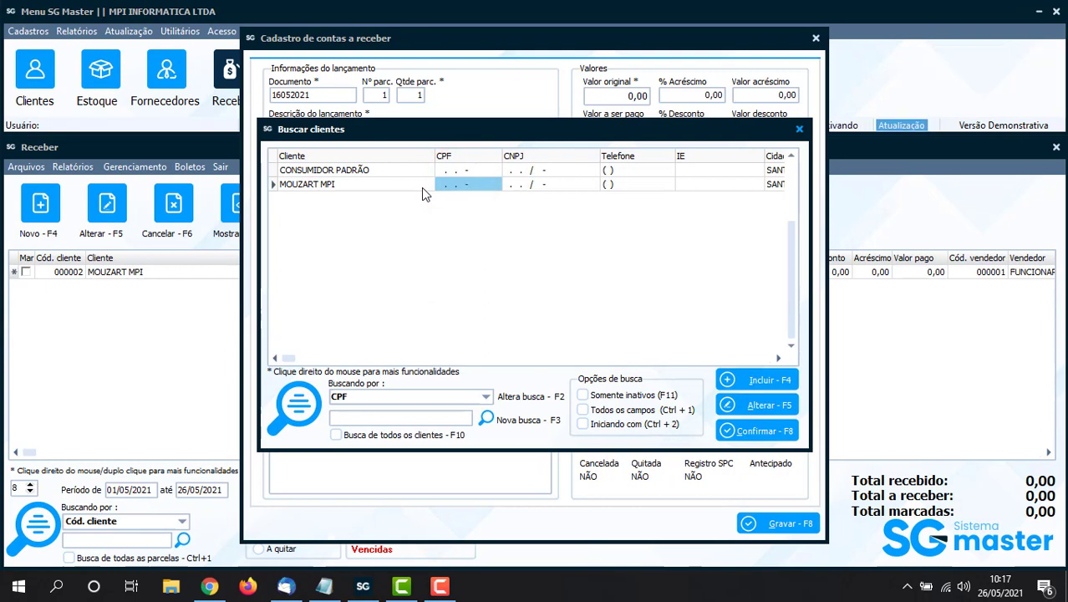
pyautogui.click(512, 187)
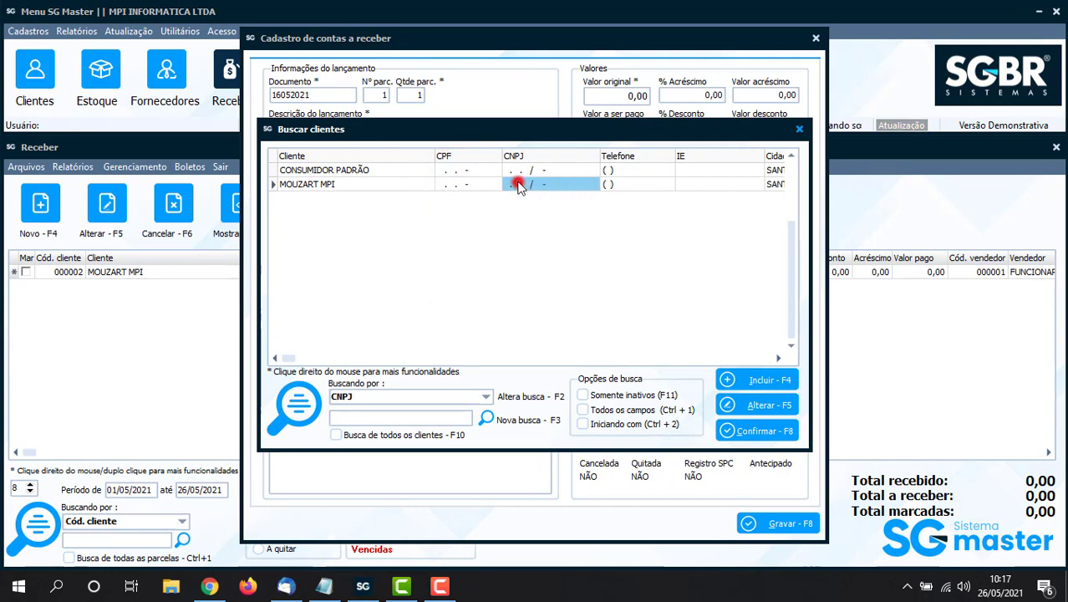
pyautogui.click(461, 185)
pyautogui.click(417, 186)
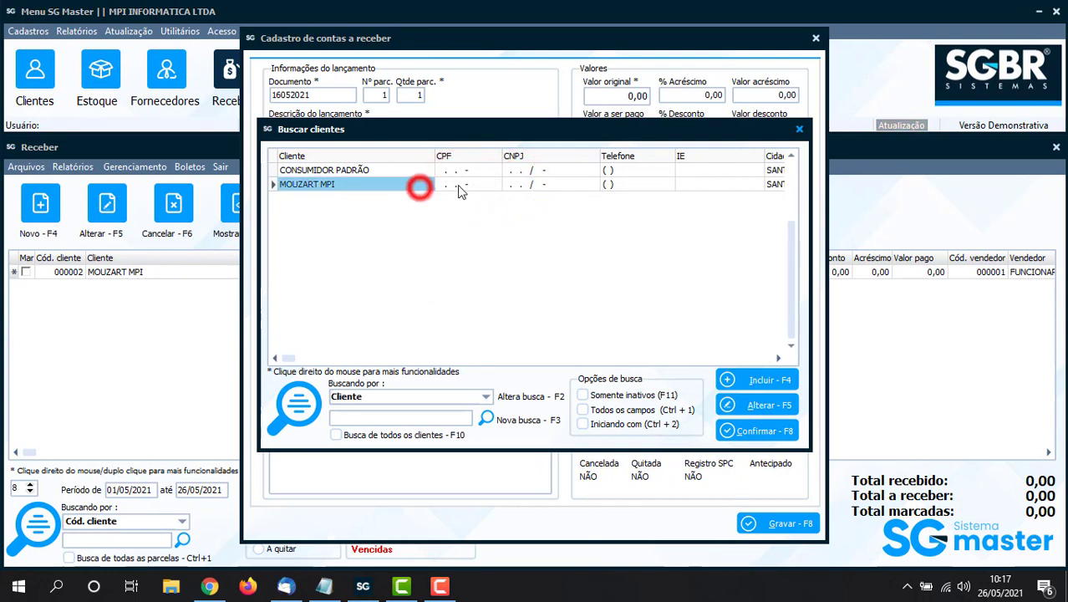
pyautogui.click(447, 185)
pyautogui.click(532, 184)
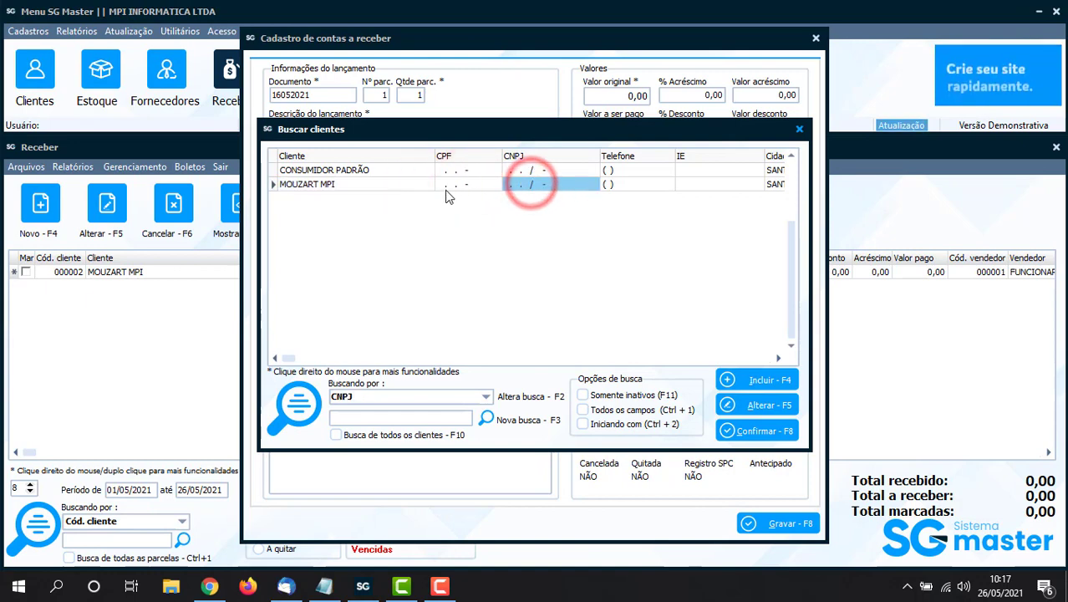
pyautogui.click(390, 190)
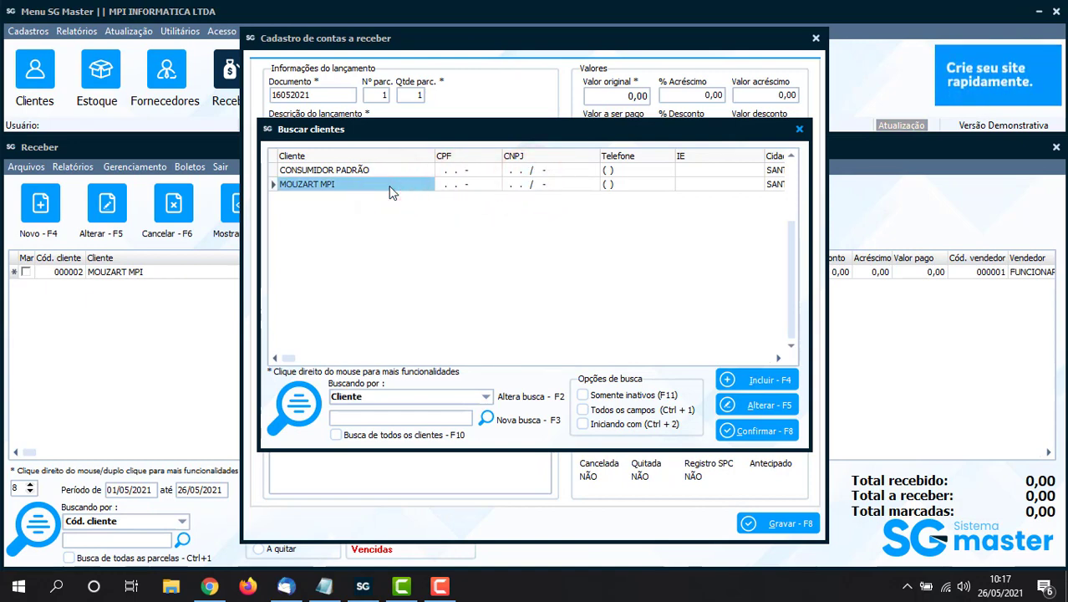
pyautogui.click(464, 186)
pyautogui.click(543, 185)
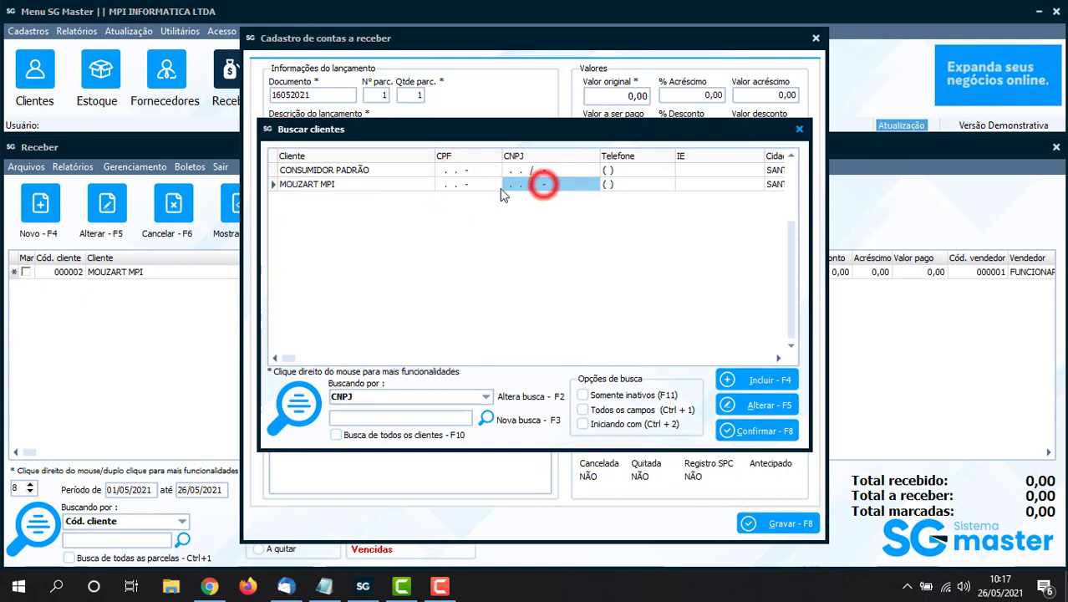
pyautogui.click(493, 184)
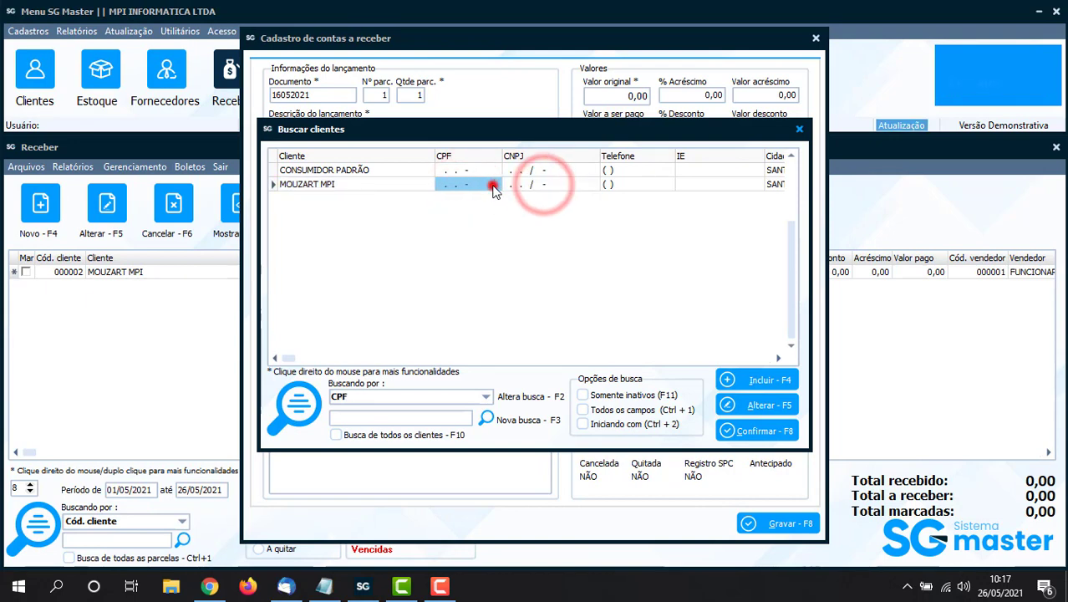
pyautogui.doubleClick(352, 185)
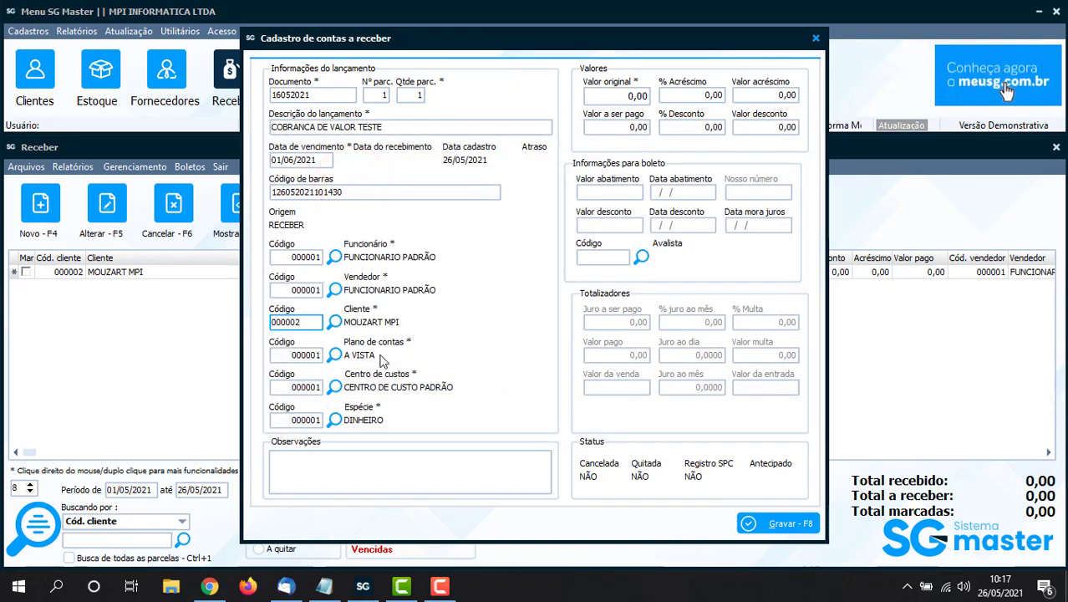
# Step: Look through the expense and revenue accounts and set the receivable's chart of accounts to RECEBIMENTOS DIVERSOS
pyautogui.click(335, 356)
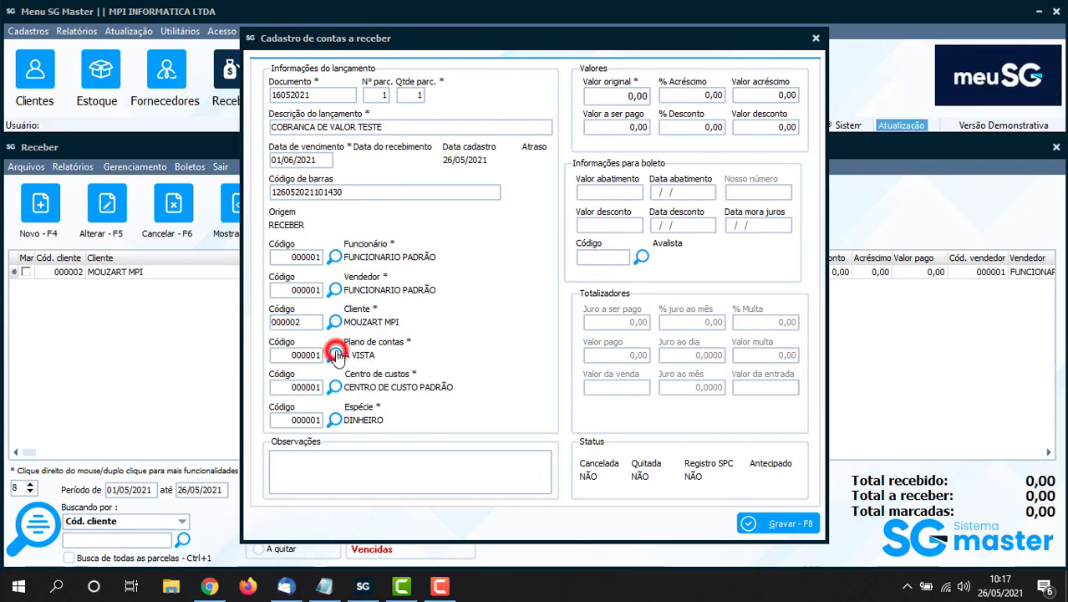
pyautogui.click(528, 166)
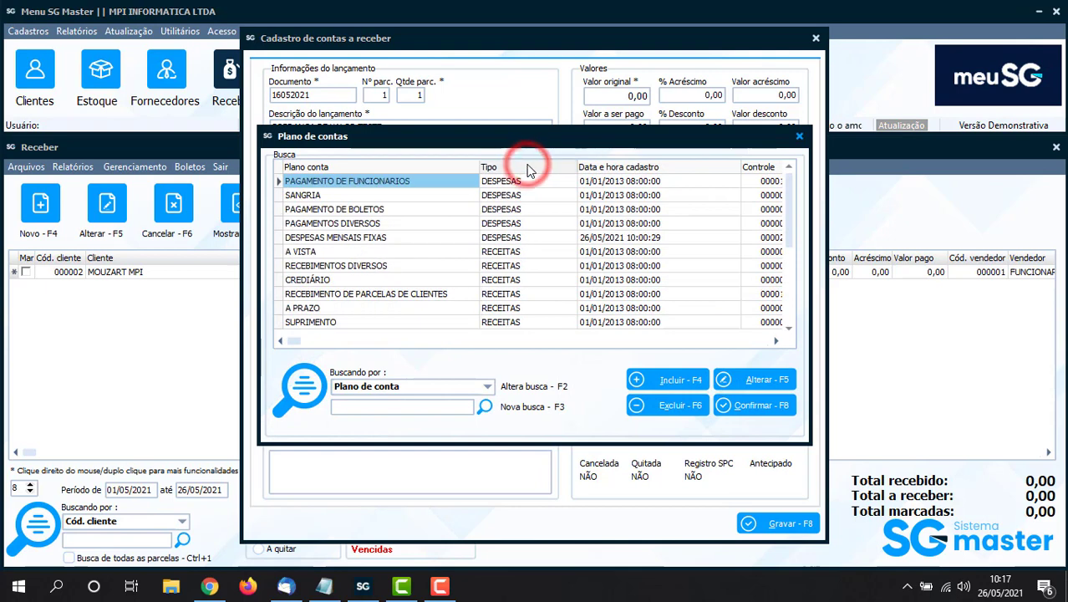
pyautogui.click(527, 167)
pyautogui.click(526, 171)
pyautogui.press('Down')
pyautogui.press('Down')
pyautogui.press('Down')
pyautogui.press('Down')
pyautogui.press('Down')
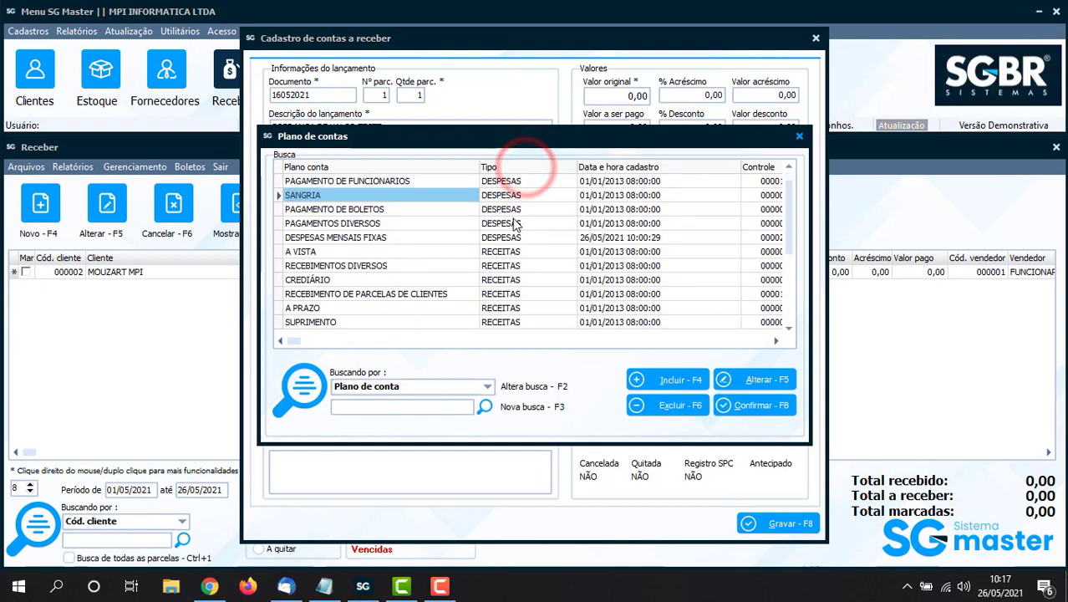
pyautogui.click(541, 265)
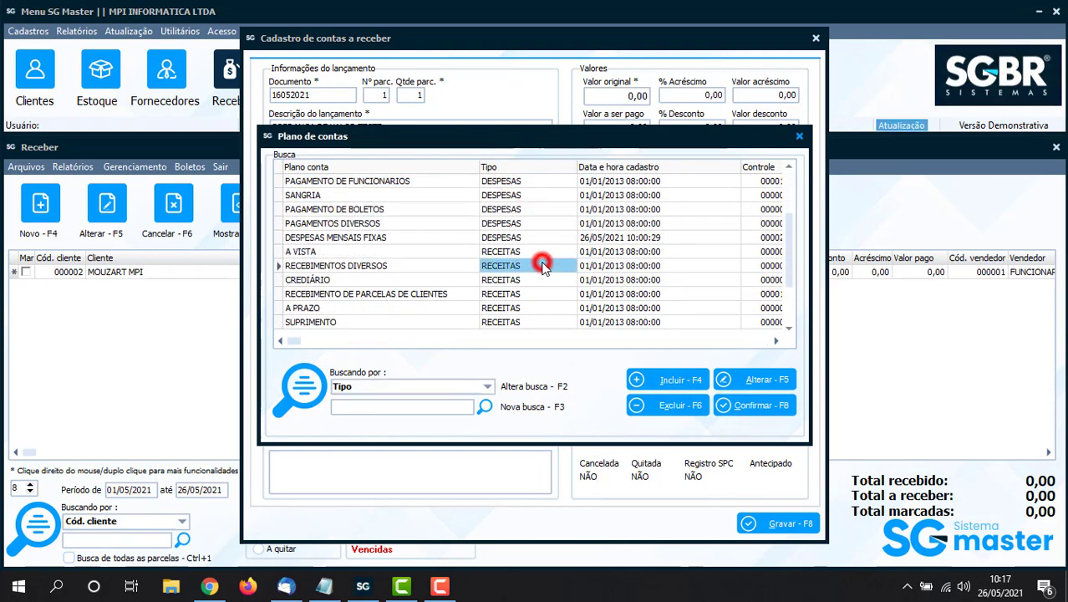
pyautogui.click(543, 251)
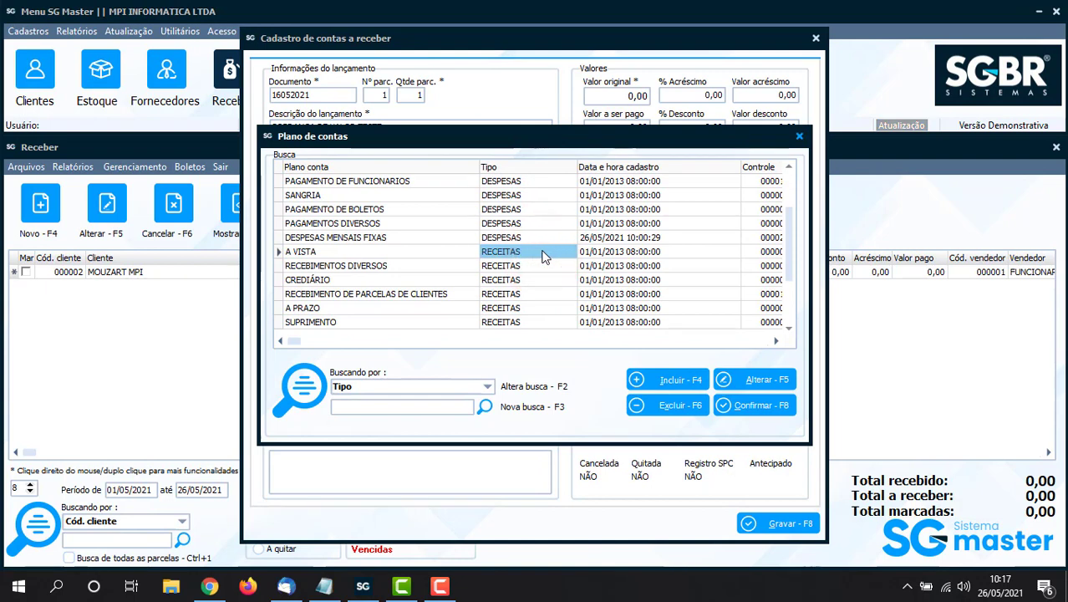
pyautogui.press('Down')
pyautogui.press('Down')
pyautogui.press('Down')
pyautogui.press('Up')
pyautogui.press('Up')
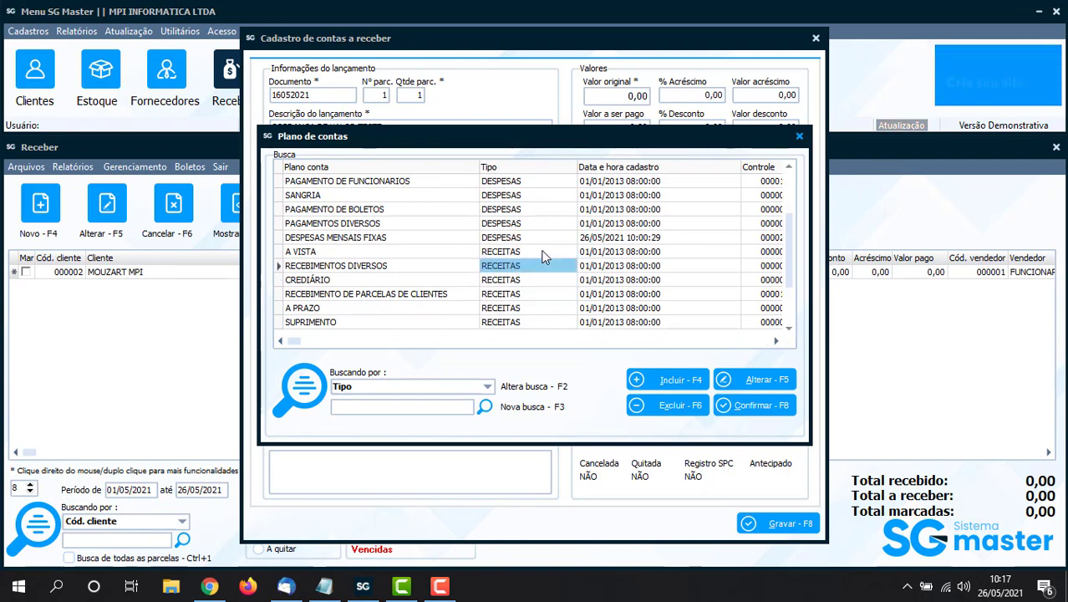
pyautogui.press('Down')
pyautogui.press('Up')
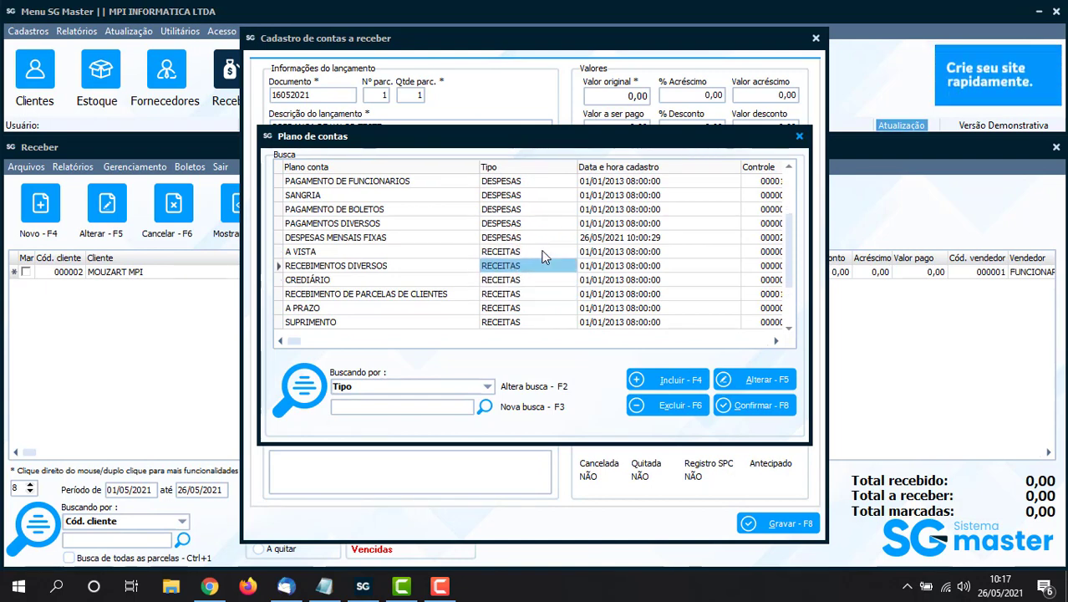
pyautogui.press('Return')
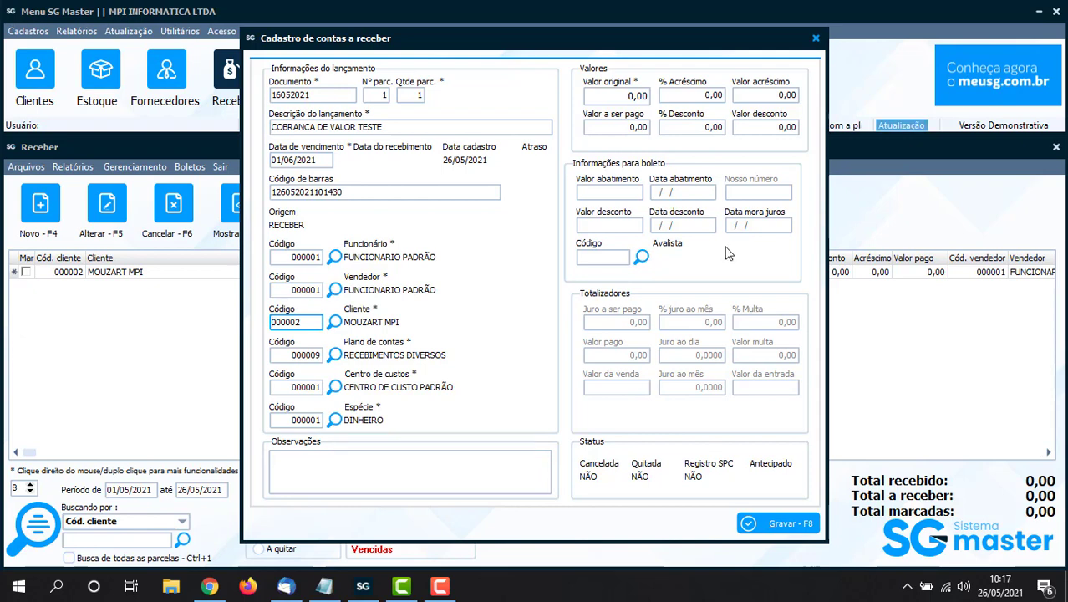
# Step: Set the receivable's original value to 50,00 and save the receivable
pyautogui.click(629, 97)
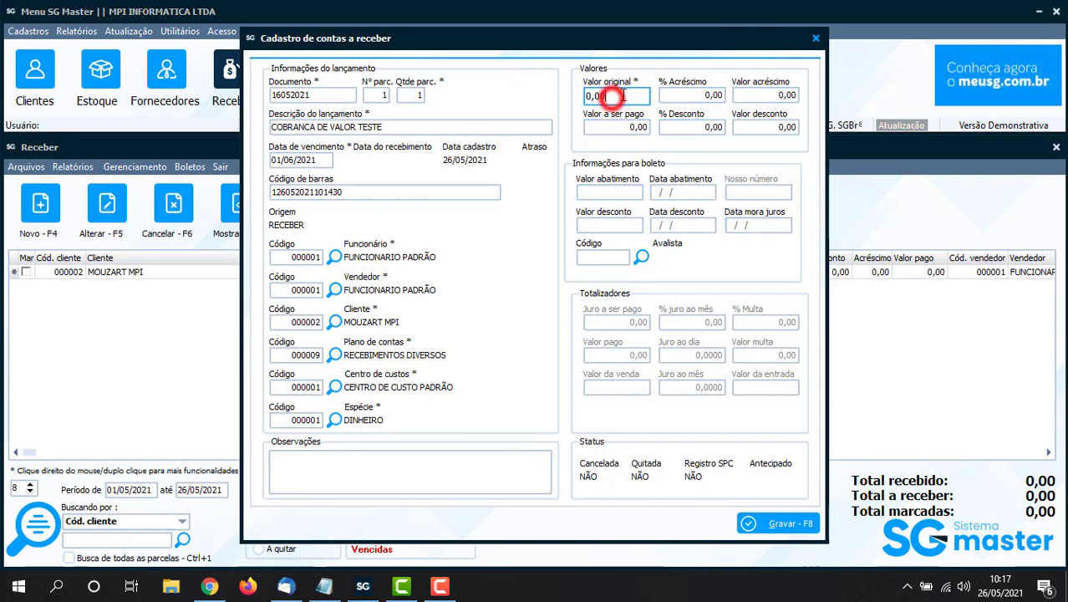
pyautogui.write('5')
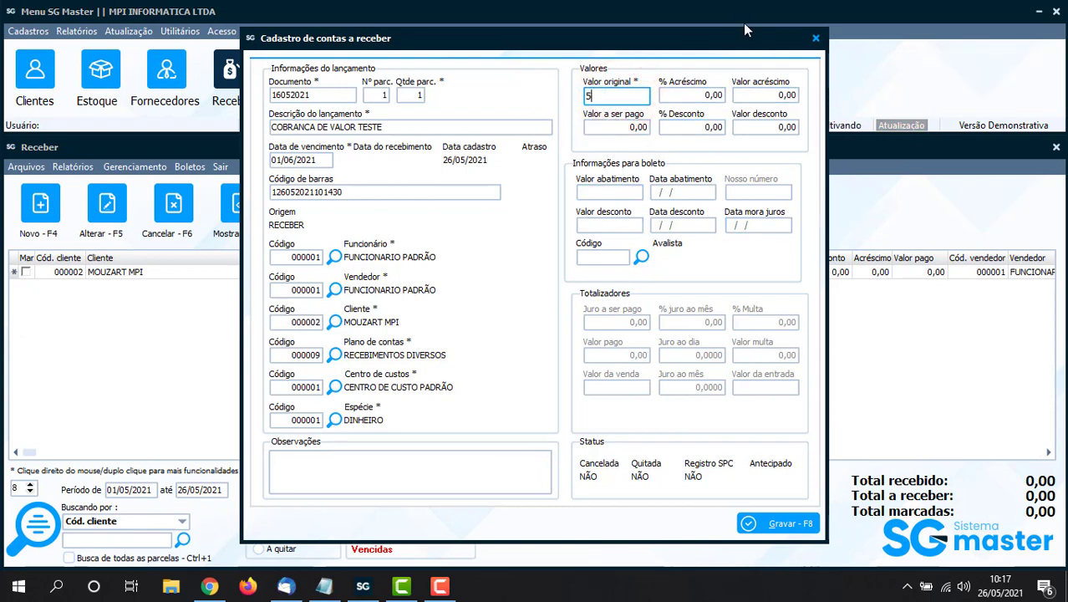
pyautogui.write('0')
pyautogui.press('Tab')
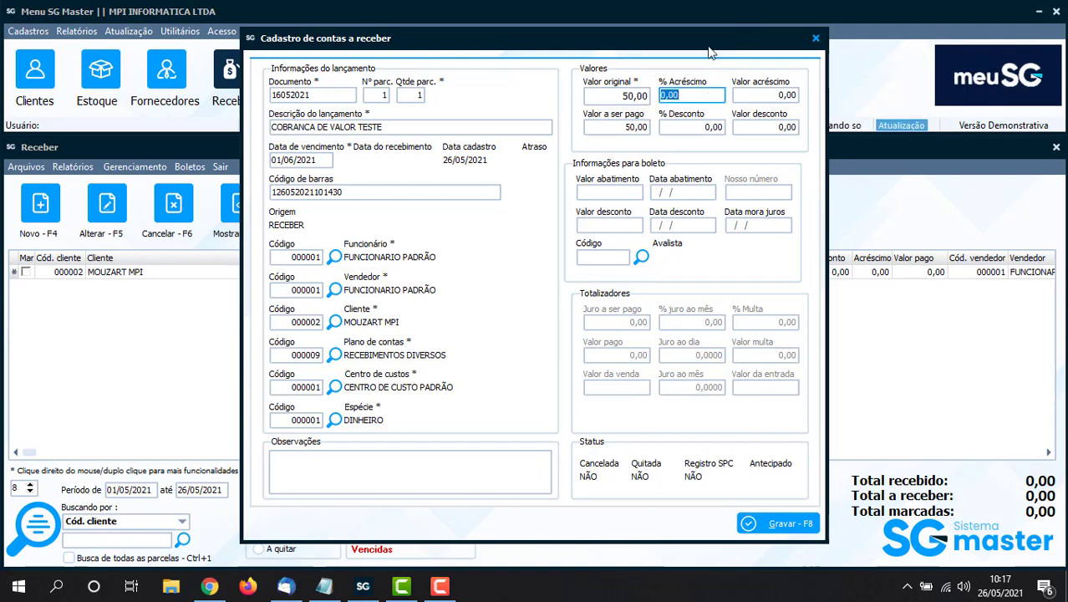
pyautogui.click(762, 525)
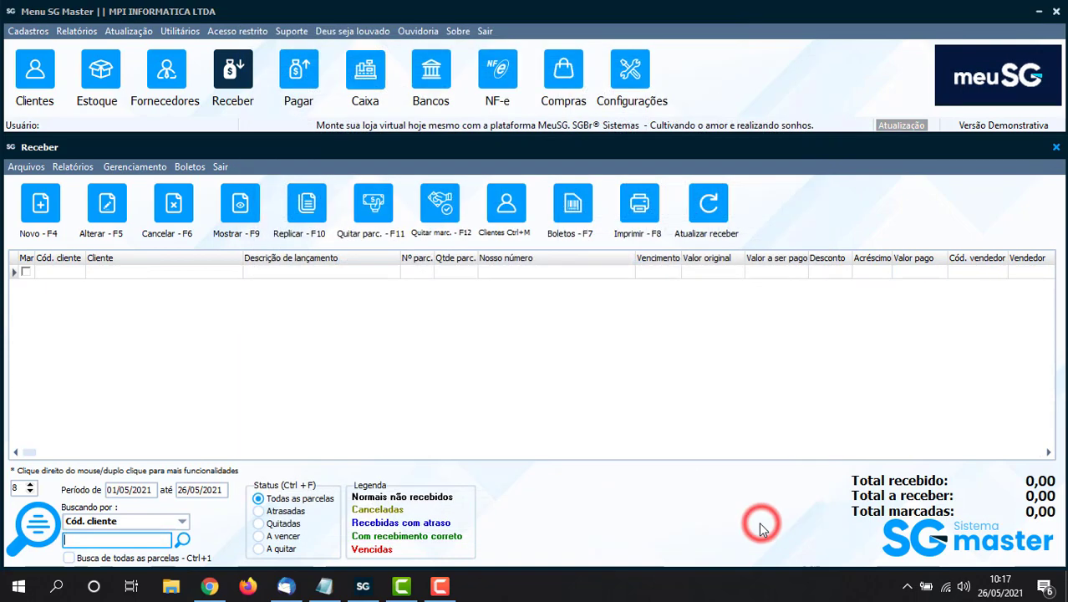
# Step: Set the end of the receivables search period to 01/07/2021 and run the search
pyautogui.click(154, 491)
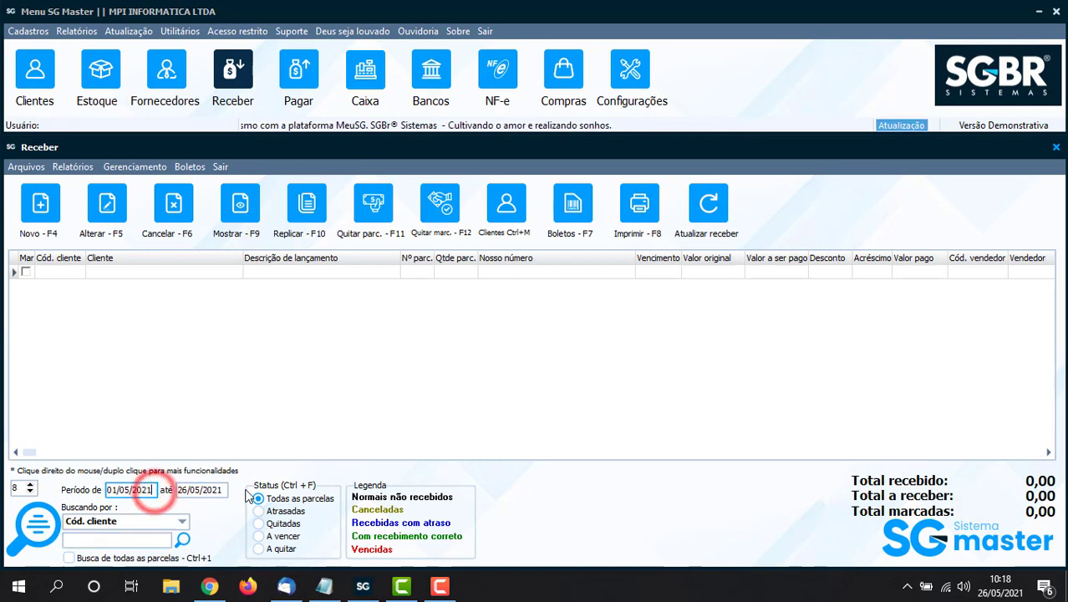
pyautogui.click(219, 490)
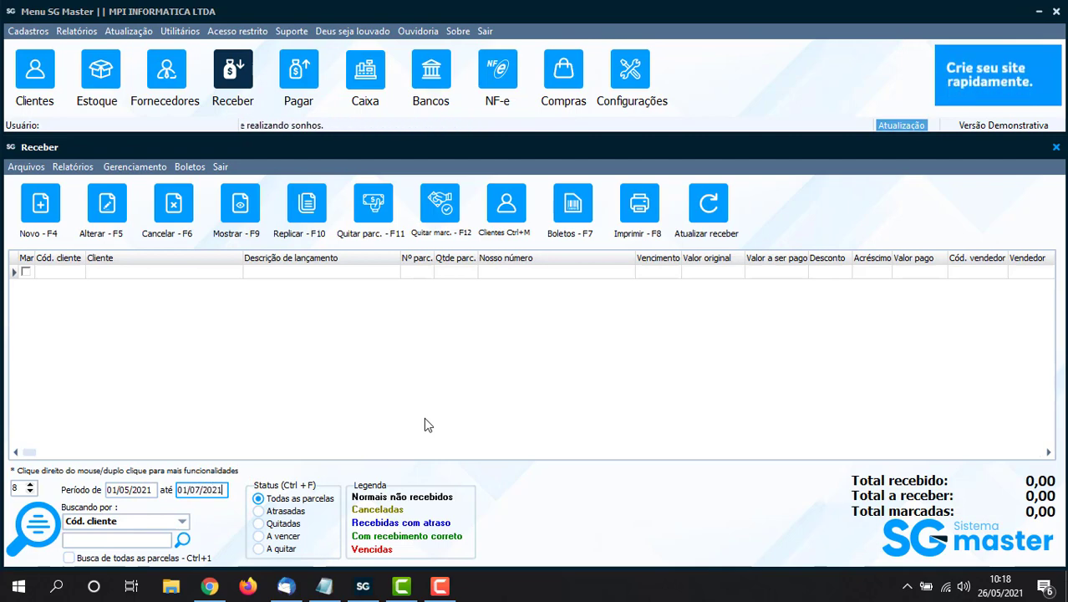
pyautogui.write('01/07/2021')
pyautogui.press('Return')
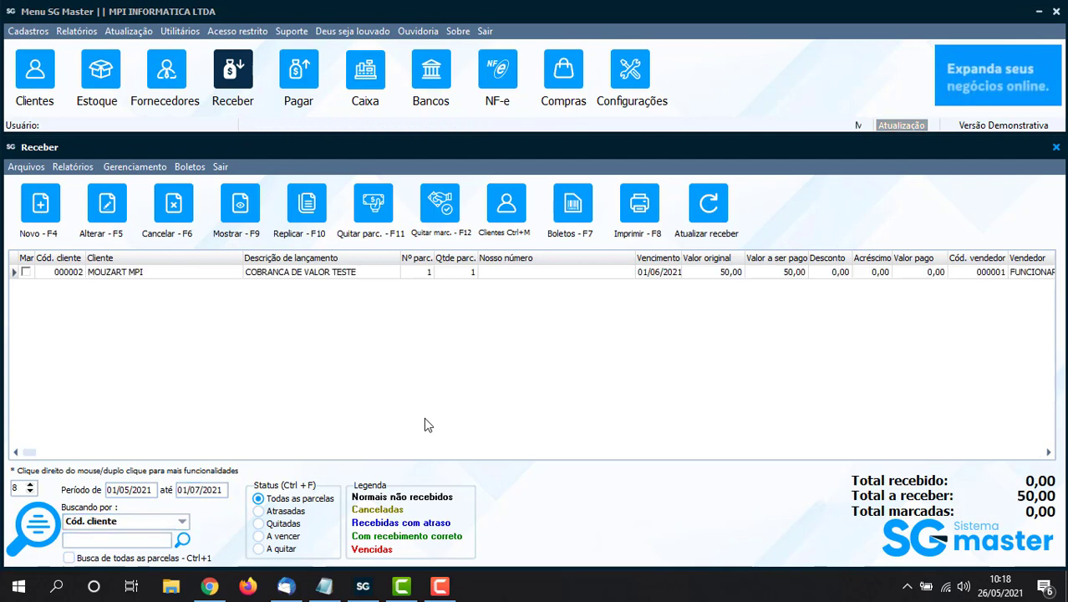
# Step: Examine the test charge's customer, description, due date, original value and amount payable in the receivables list
pyautogui.click(171, 274)
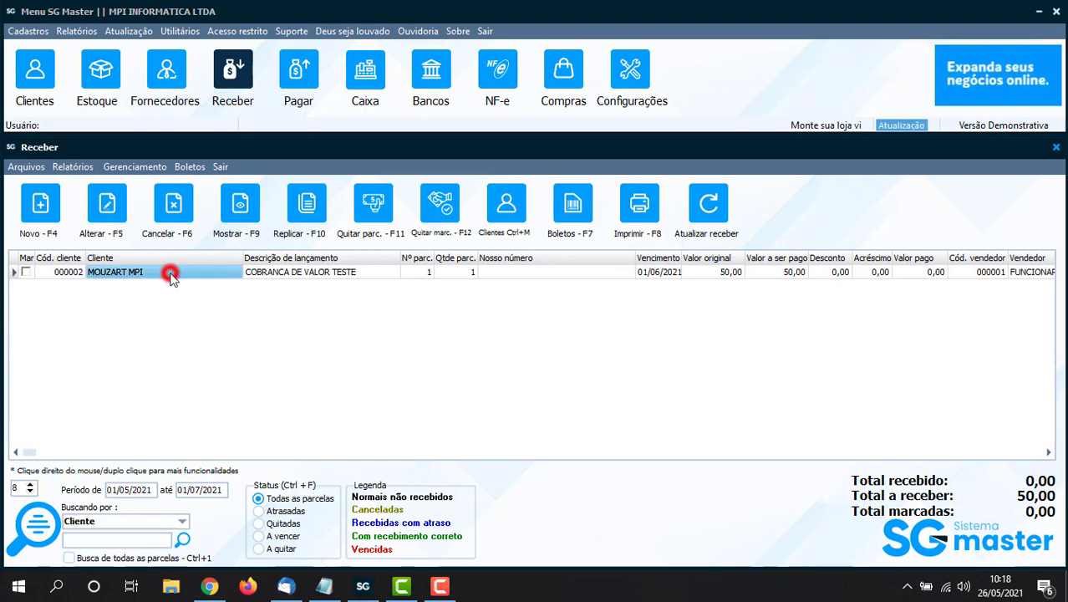
pyautogui.click(260, 275)
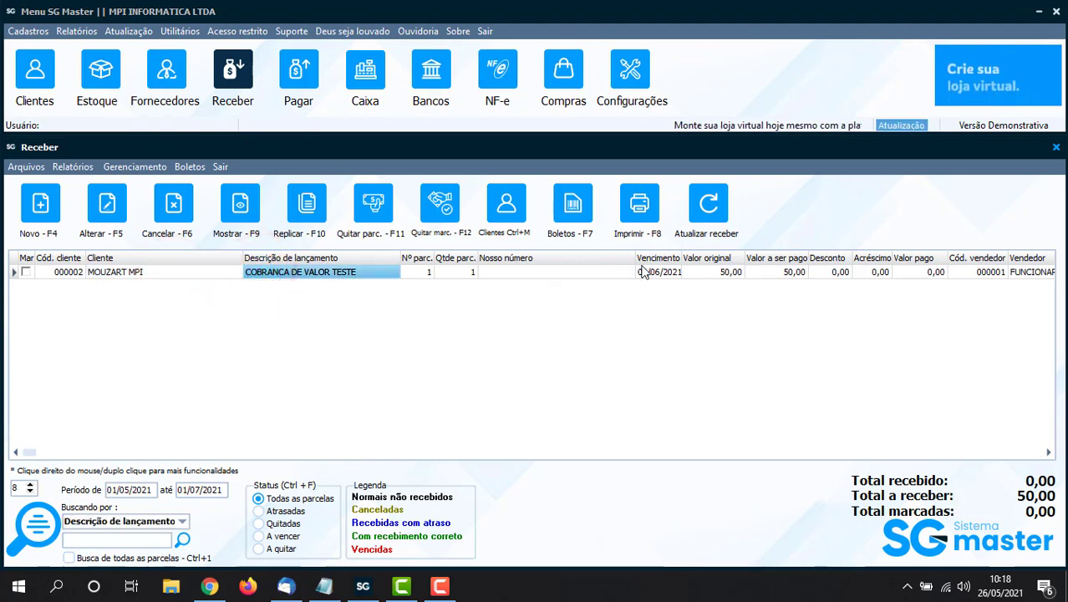
pyautogui.click(673, 276)
pyautogui.click(732, 276)
pyautogui.click(753, 276)
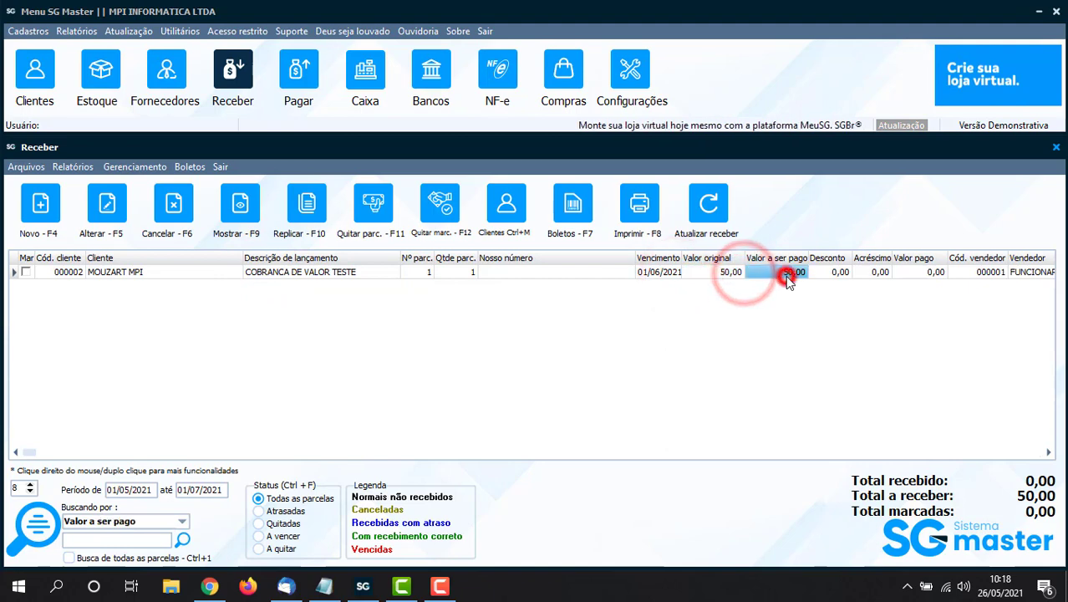
pyautogui.click(786, 278)
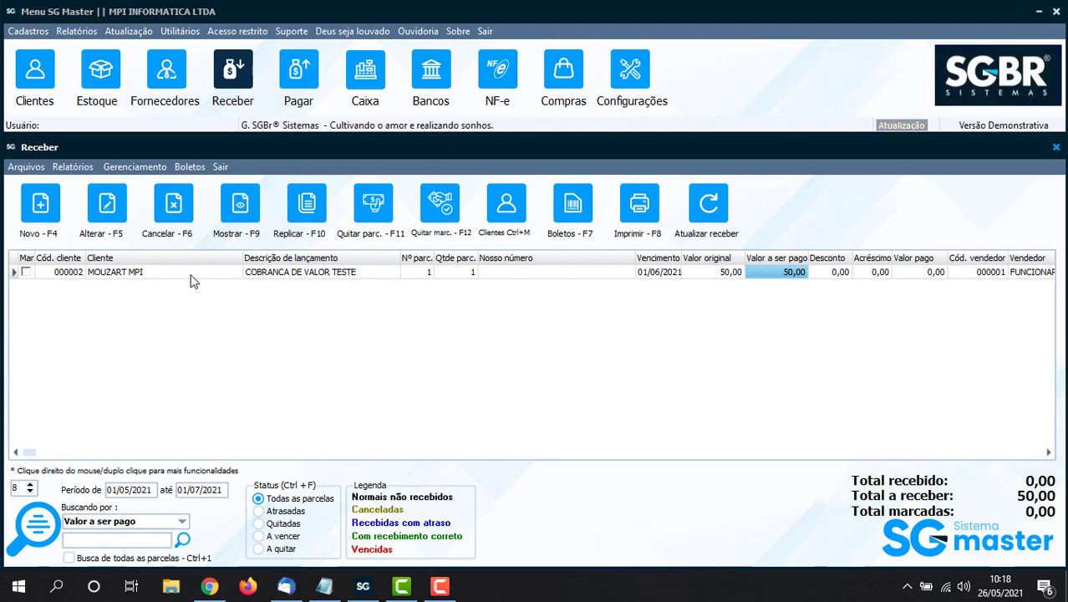
pyautogui.click(164, 274)
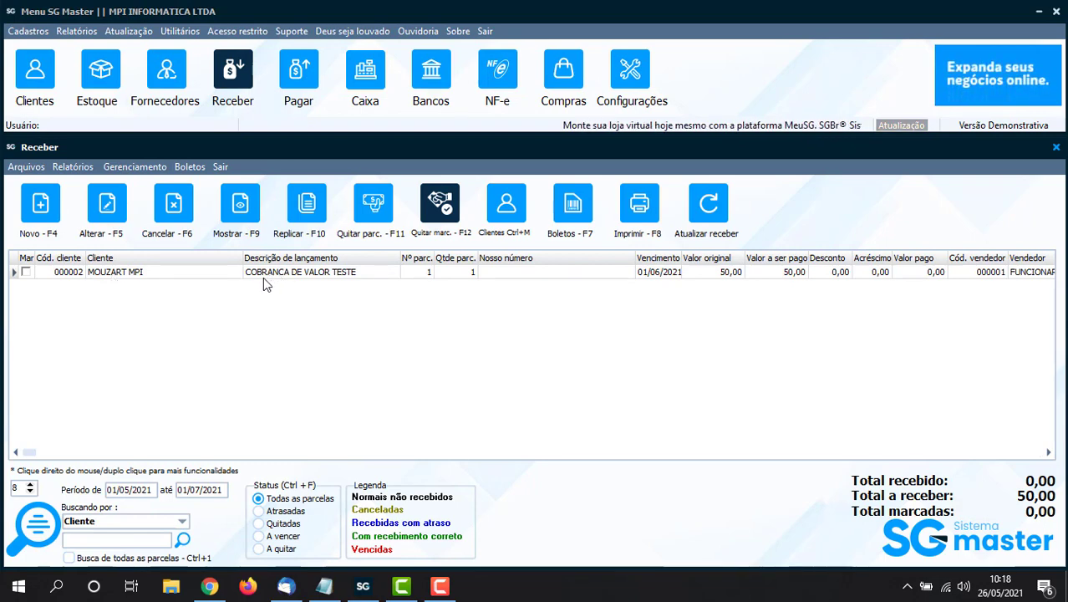
pyautogui.click(154, 276)
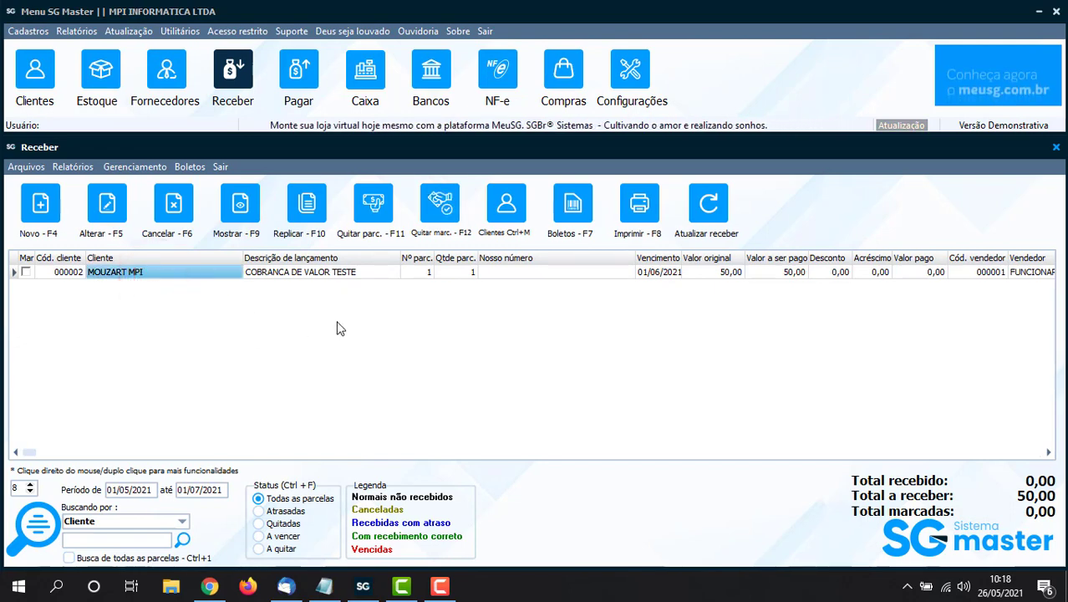
# Step: Settle the test charge partially with a received value of 30,00 and generate a new installment for the difference
pyautogui.rightClick(109, 278)
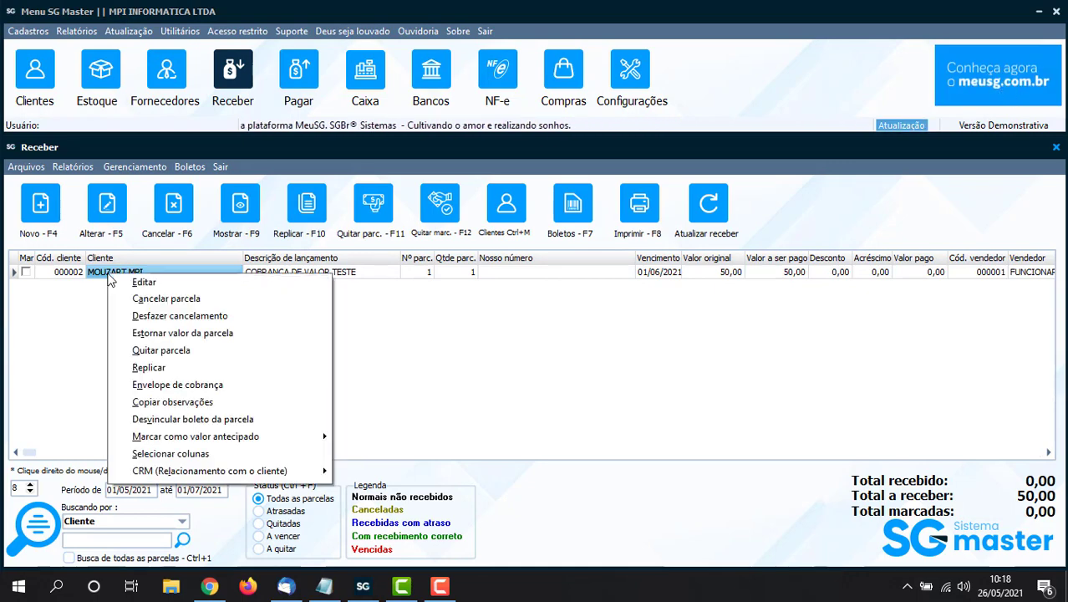
pyautogui.click(162, 351)
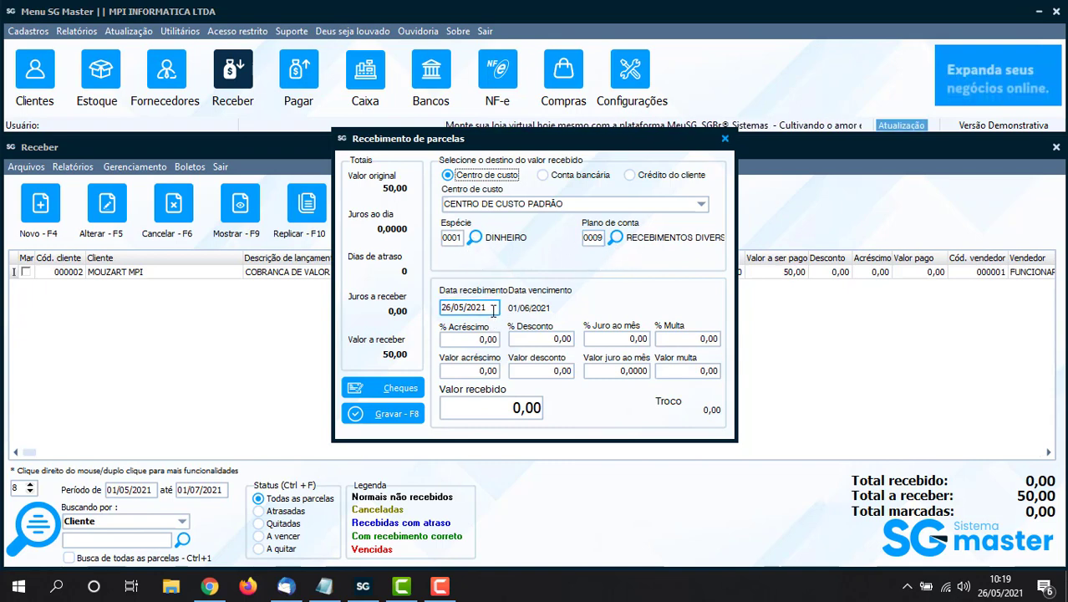
pyautogui.click(505, 407)
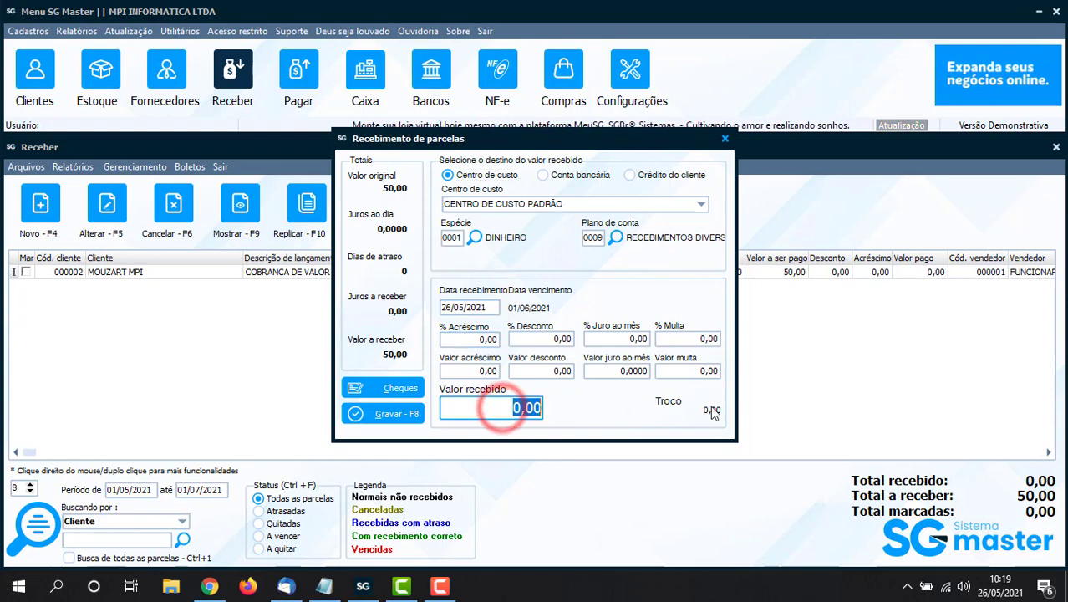
pyautogui.write('50')
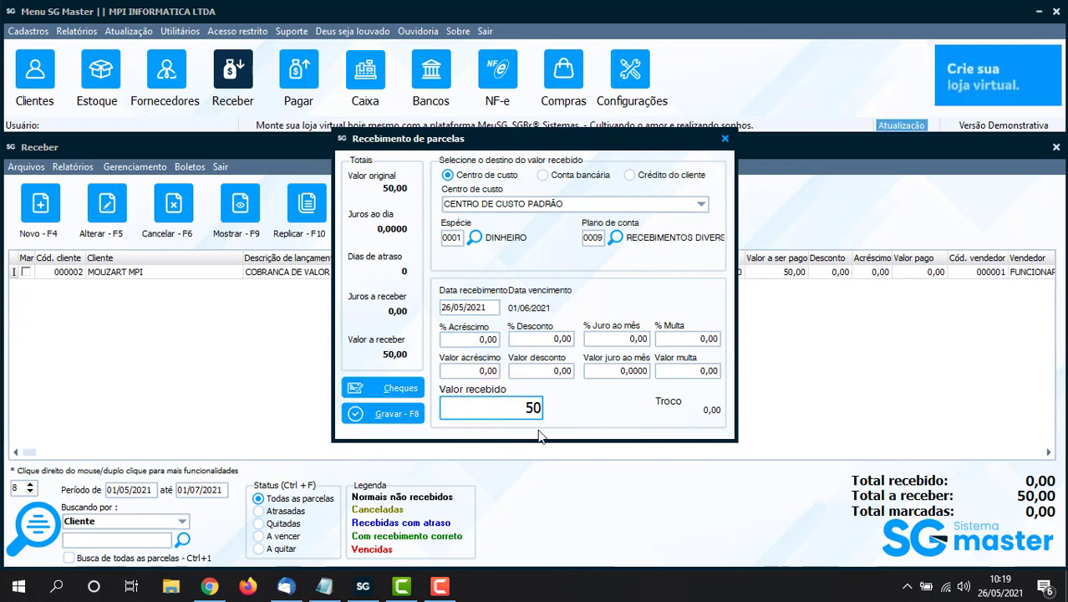
pyautogui.click(518, 409)
pyautogui.doubleClick(518, 409)
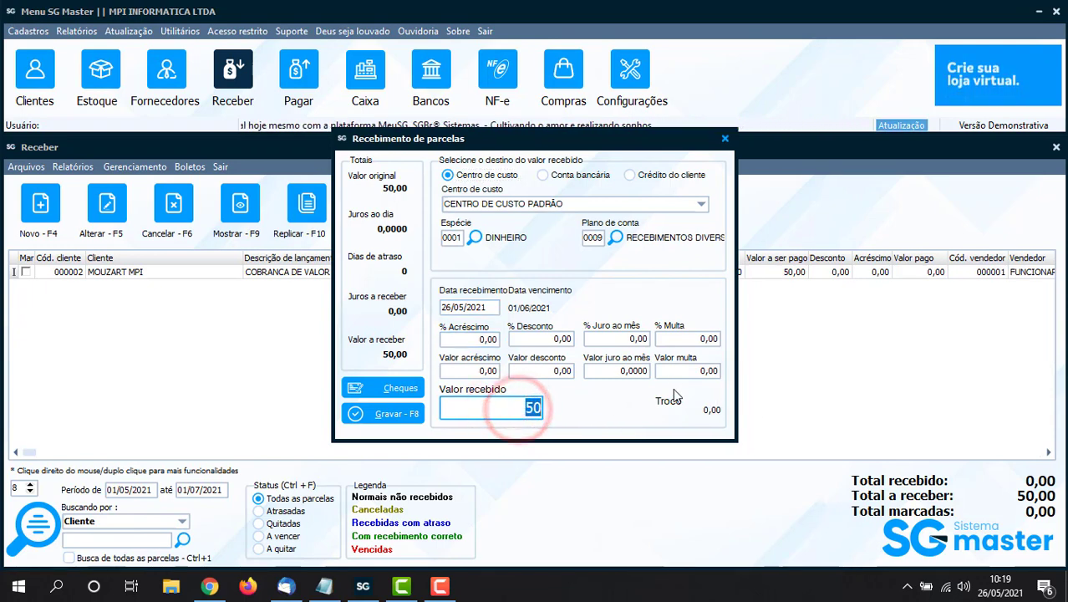
pyautogui.write('3')
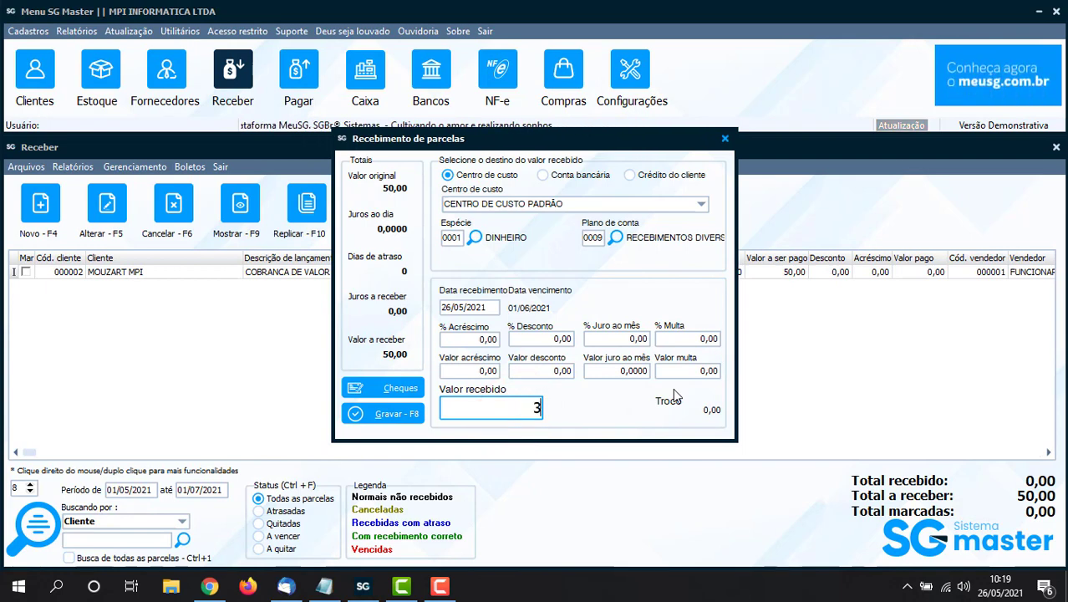
pyautogui.click(392, 416)
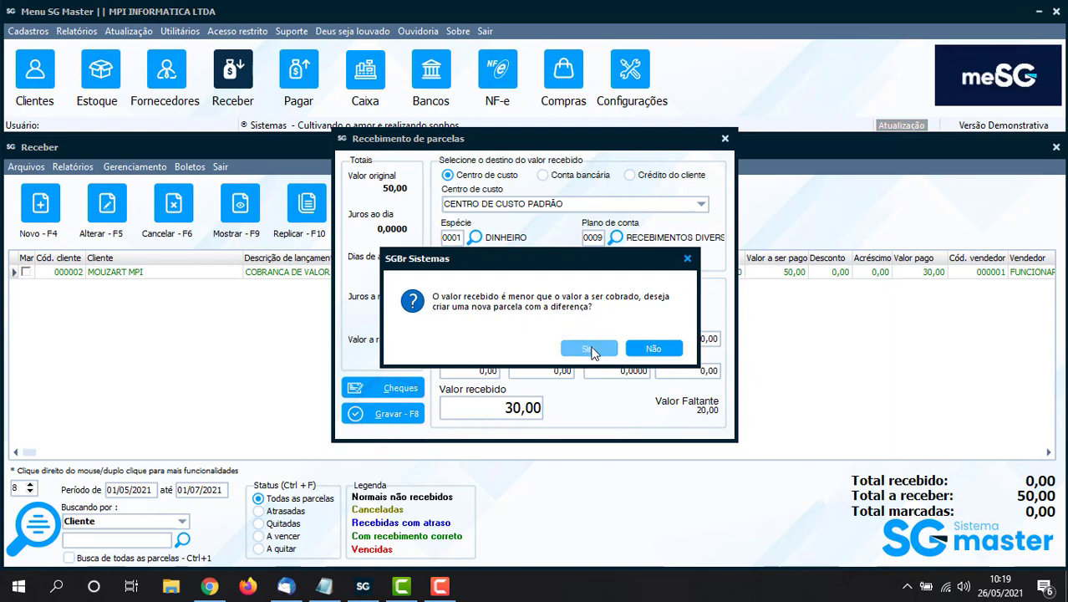
pyautogui.click(590, 349)
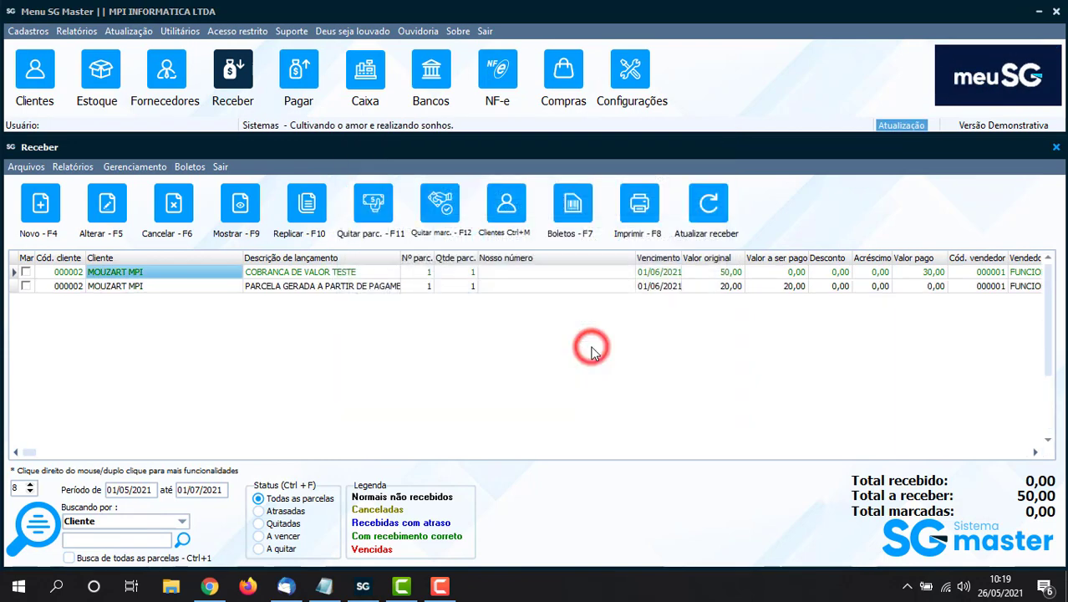
# Step: Settle the newly generated remainder installment in full with a received value of 20
pyautogui.click(255, 286)
pyautogui.click(265, 274)
pyautogui.click(267, 286)
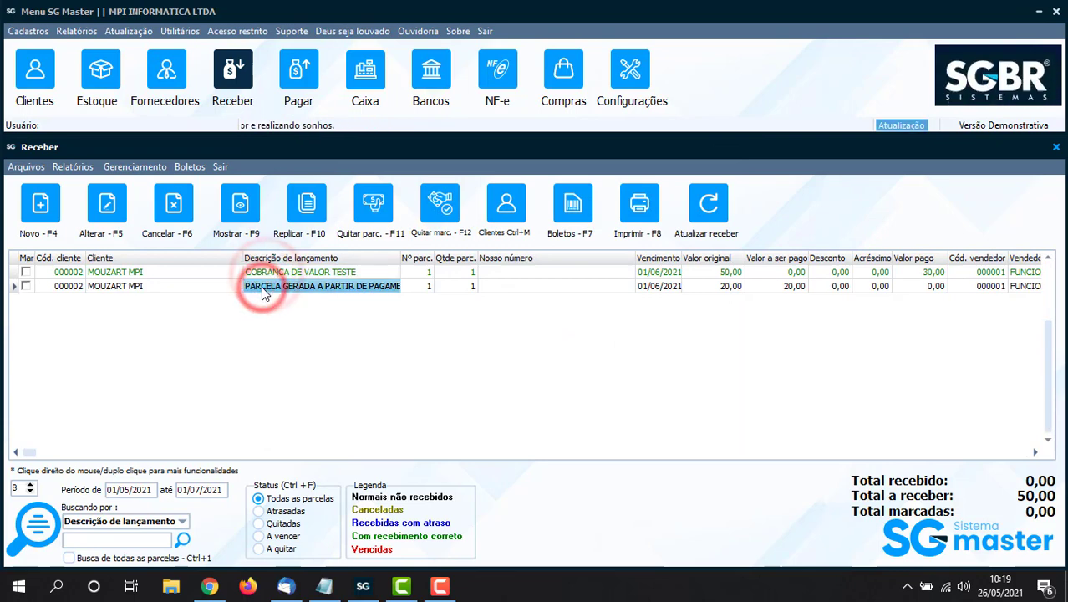
pyautogui.click(724, 287)
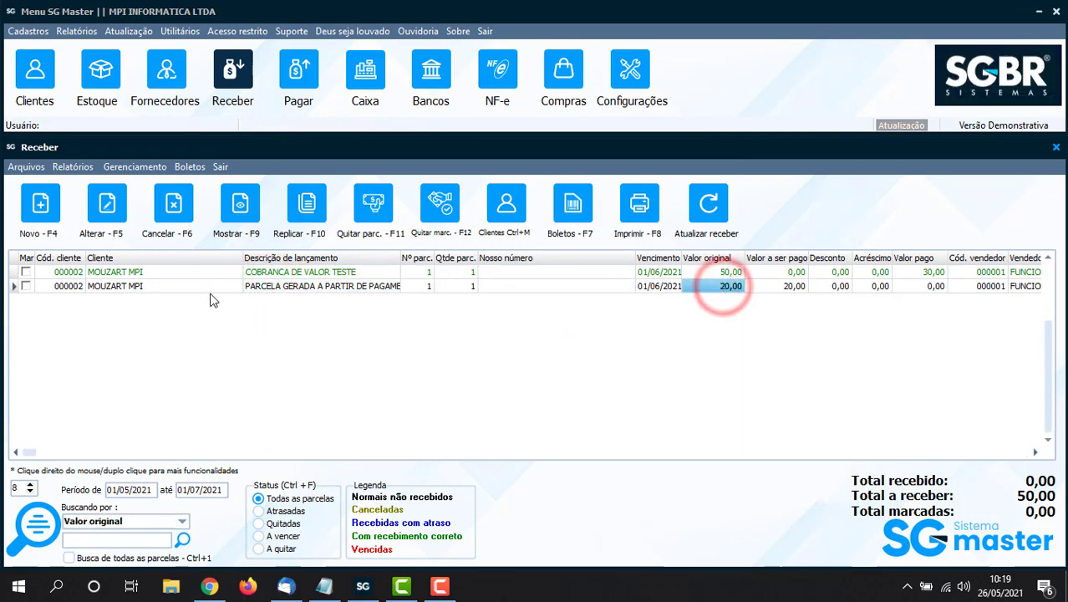
pyautogui.click(253, 286)
pyautogui.rightClick(254, 287)
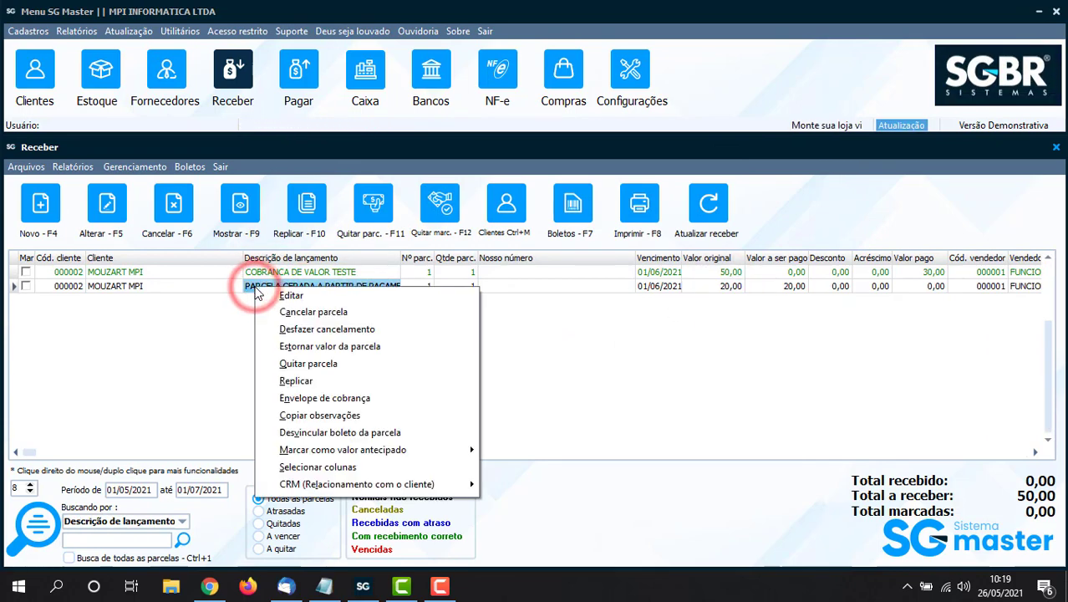
pyautogui.click(306, 364)
pyautogui.click(493, 407)
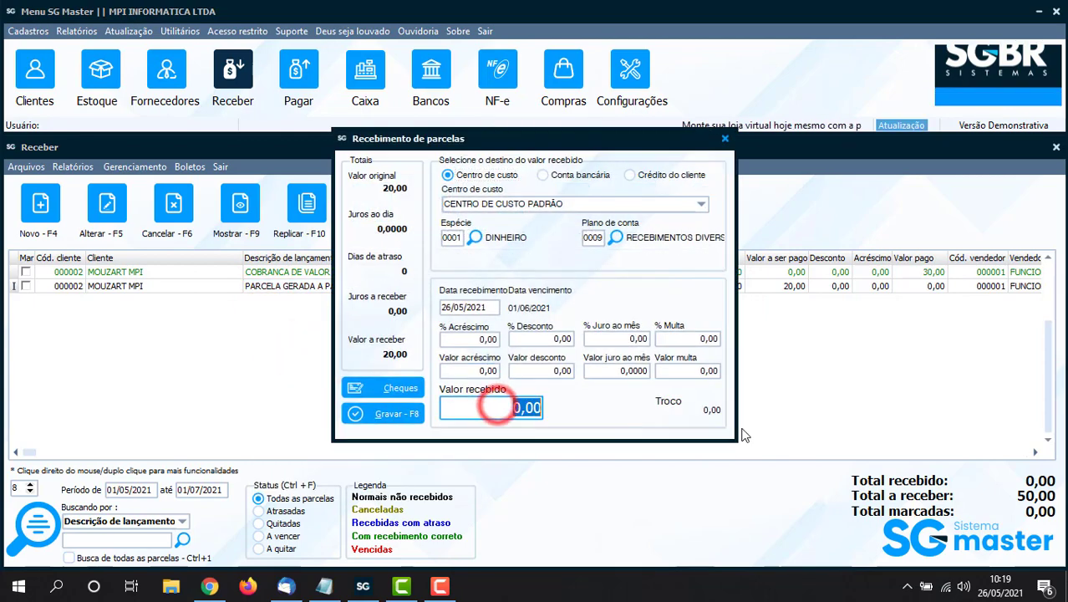
pyautogui.write('20')
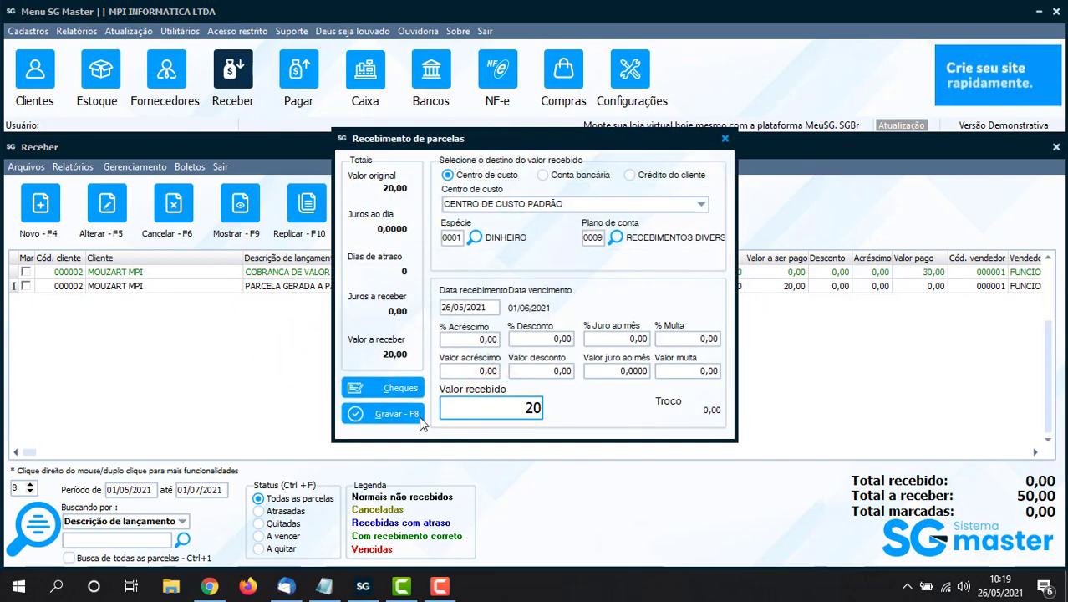
pyautogui.click(386, 414)
pyautogui.click(338, 286)
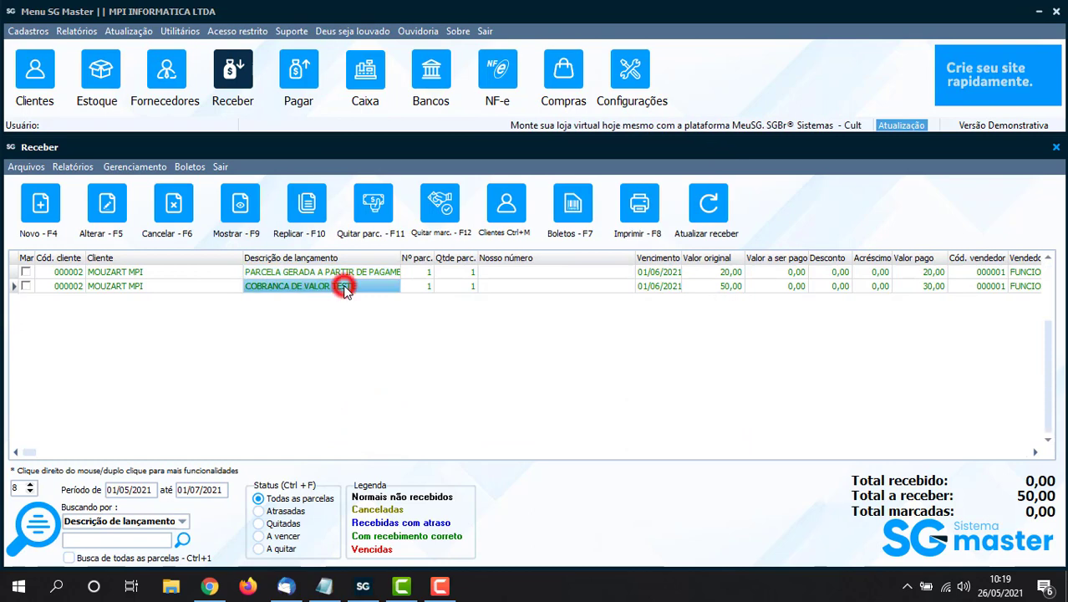
pyautogui.click(72, 167)
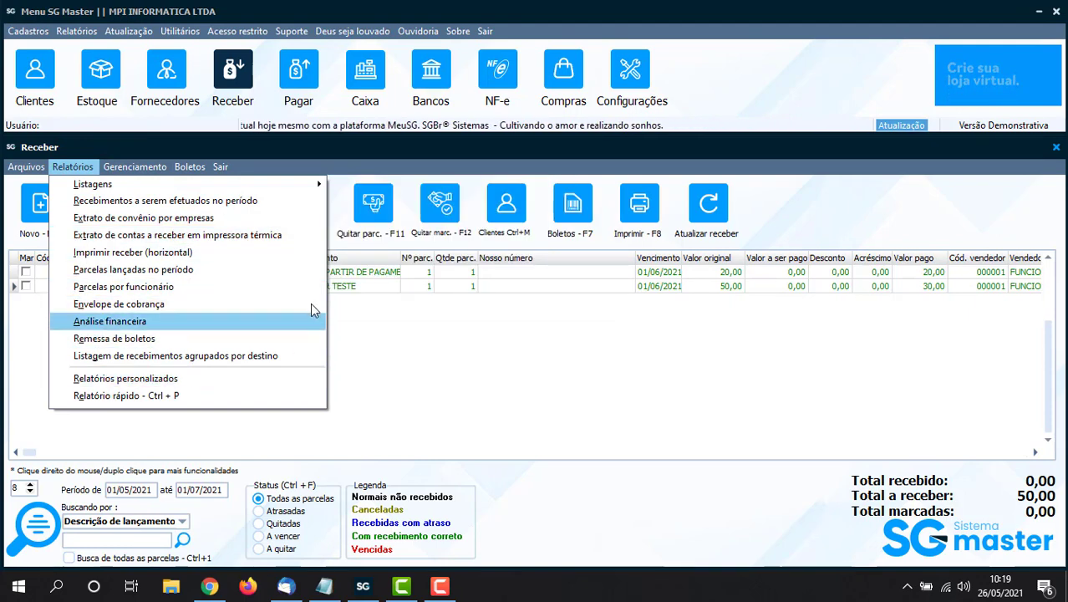
pyautogui.moveTo(211, 192)
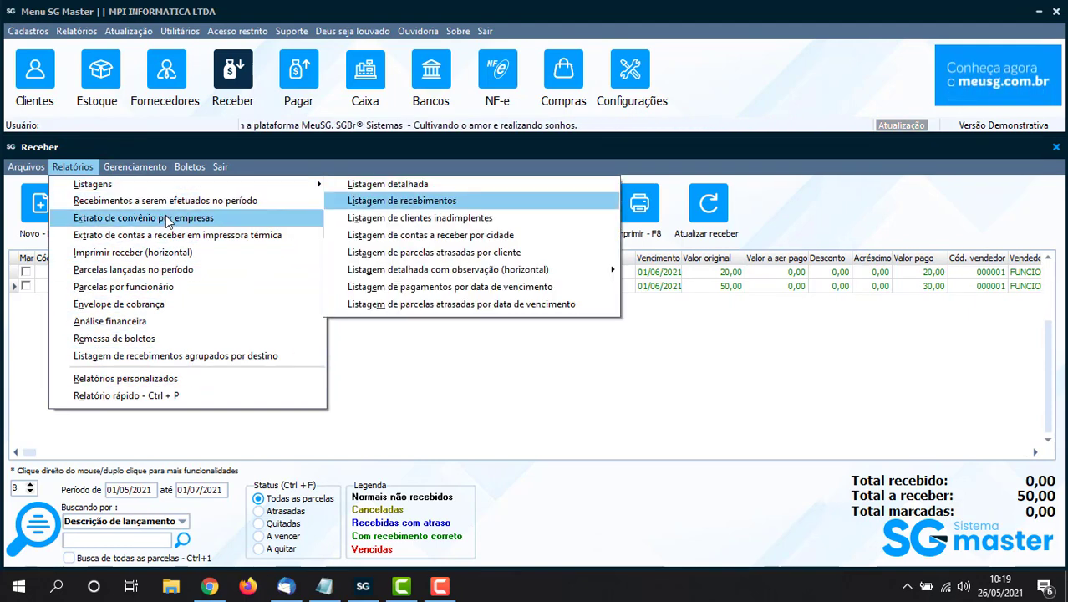
pyautogui.click(552, 387)
pyautogui.rightClick(298, 285)
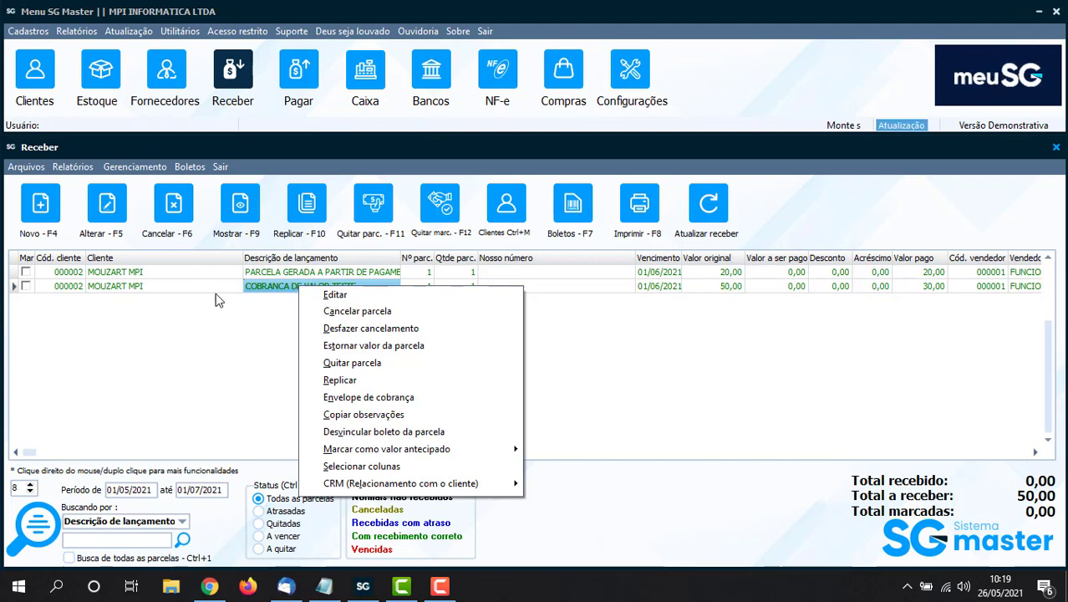
# Step: Preview the payment receipt for the selected COBRANCA DE VALOR TESTE installment and close the preview
pyautogui.click(23, 167)
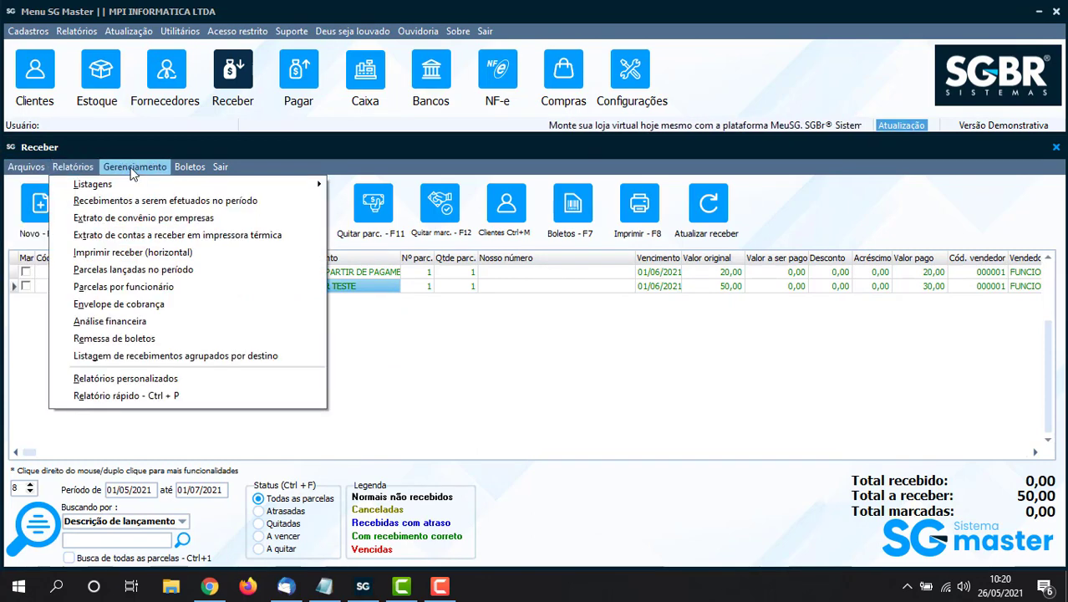
pyautogui.moveTo(142, 170)
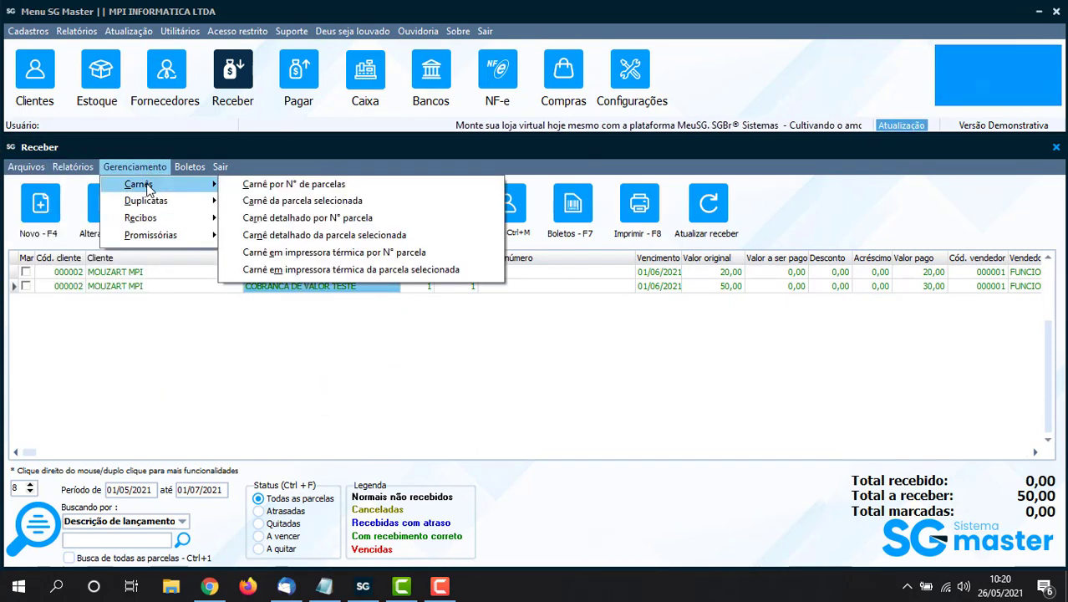
pyautogui.moveTo(142, 222)
pyautogui.click(274, 216)
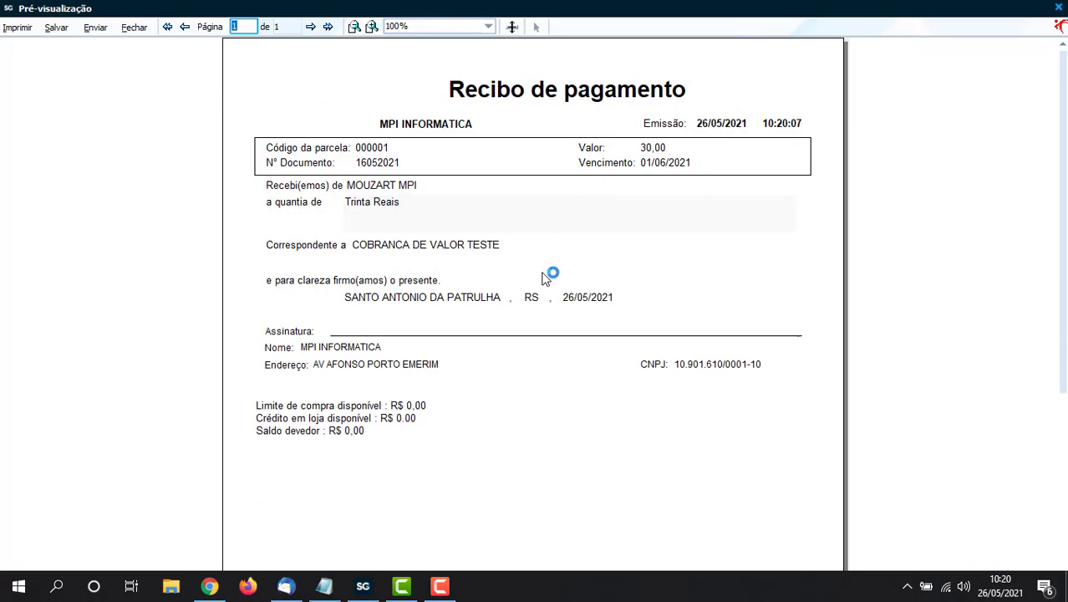
pyautogui.click(136, 26)
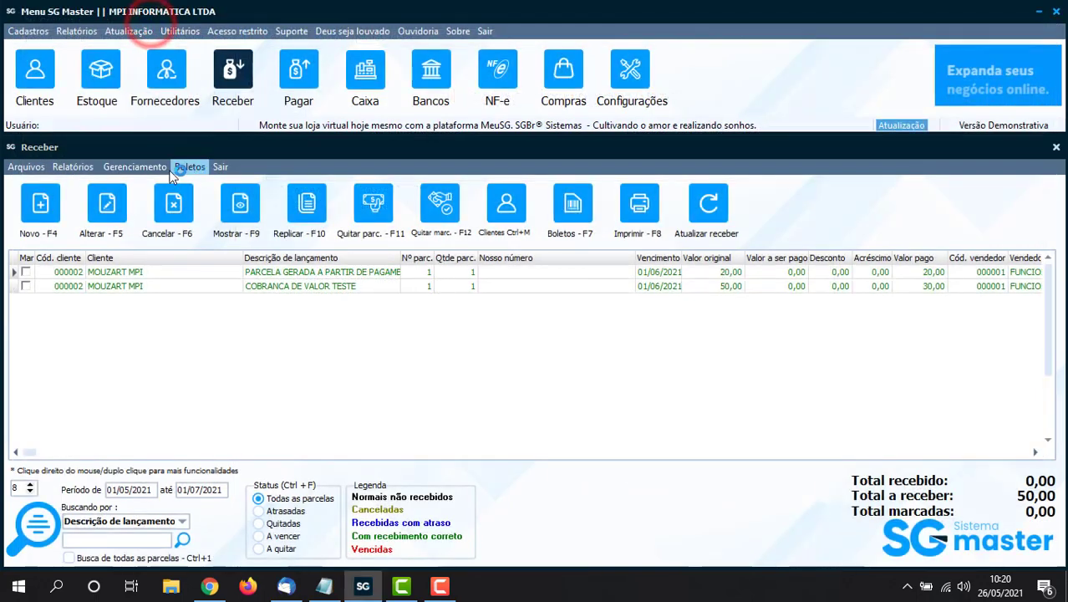
pyautogui.click(127, 167)
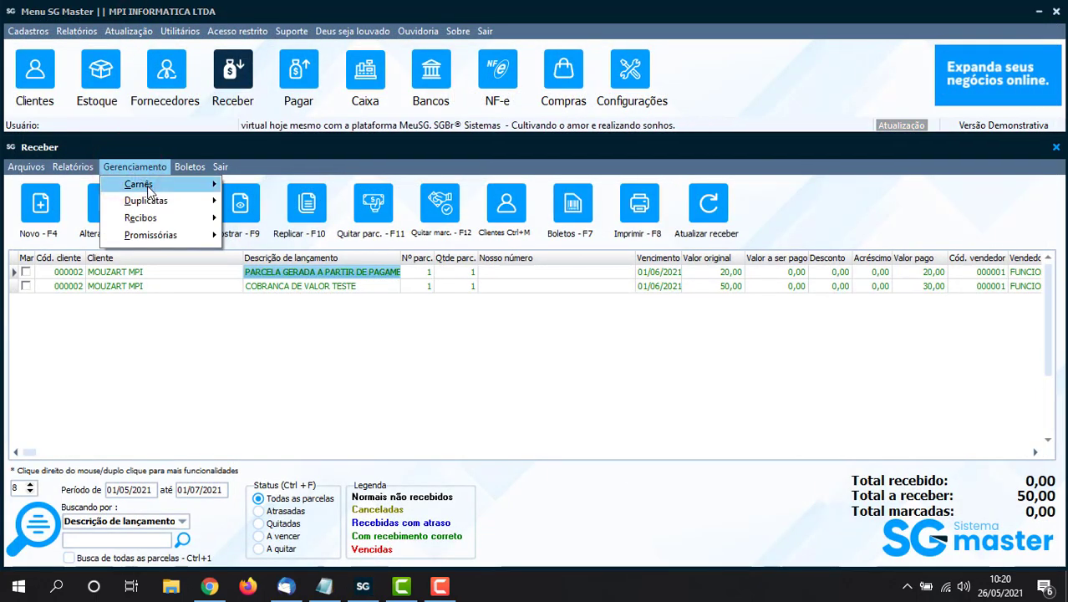
pyautogui.click(84, 166)
pyautogui.click(92, 152)
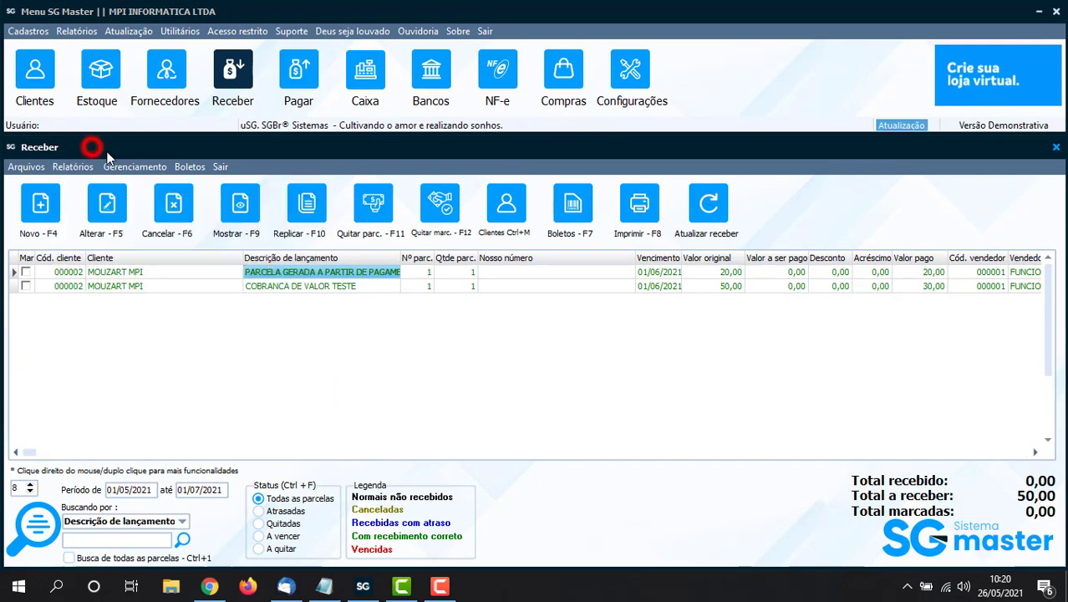
pyautogui.click(345, 286)
pyautogui.click(348, 272)
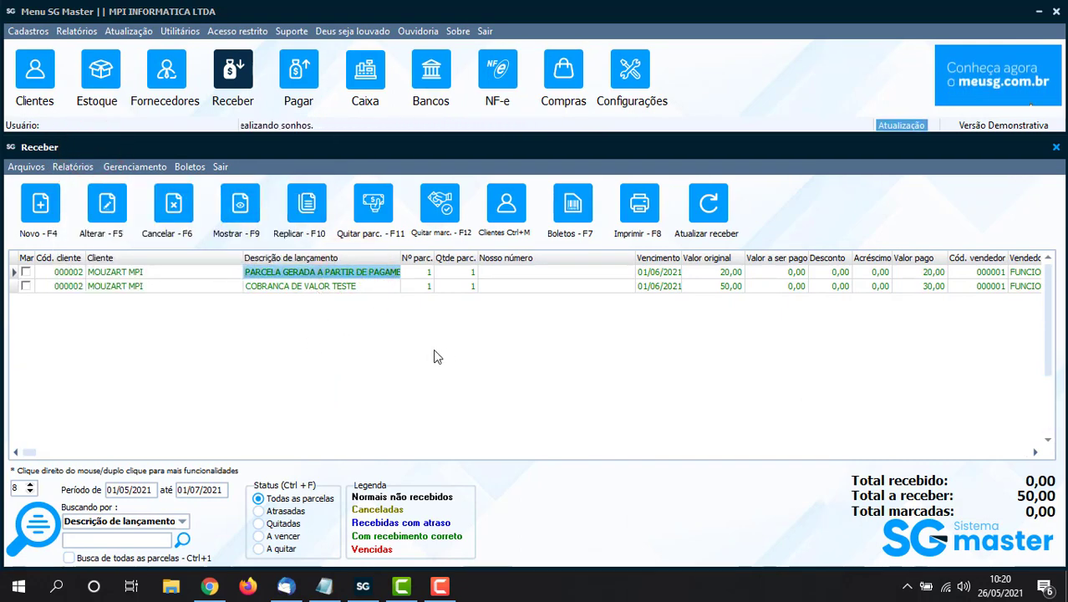
pyautogui.click(240, 203)
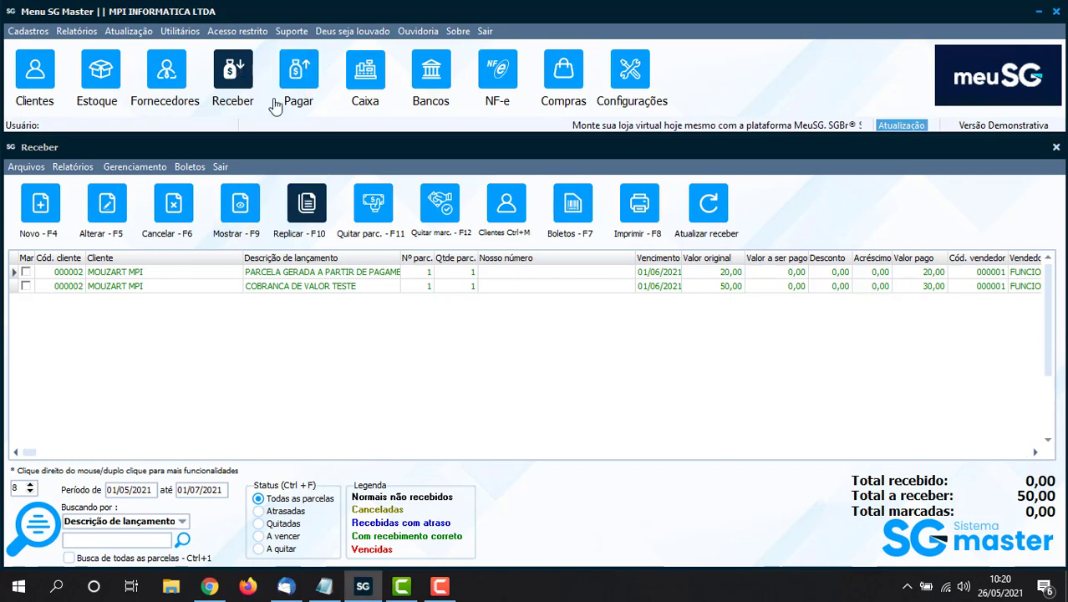
pyautogui.click(452, 592)
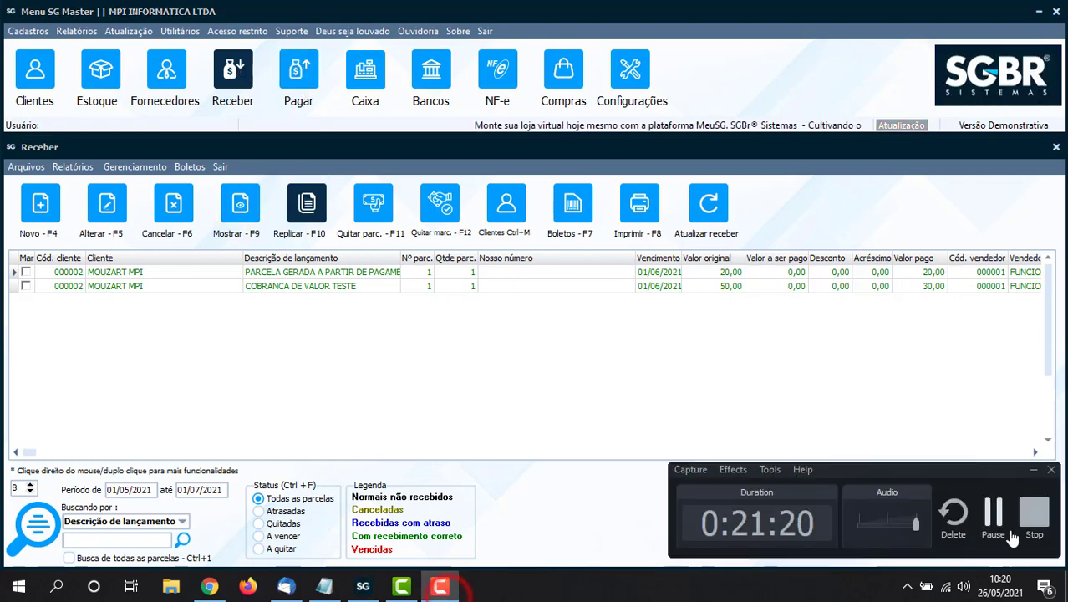